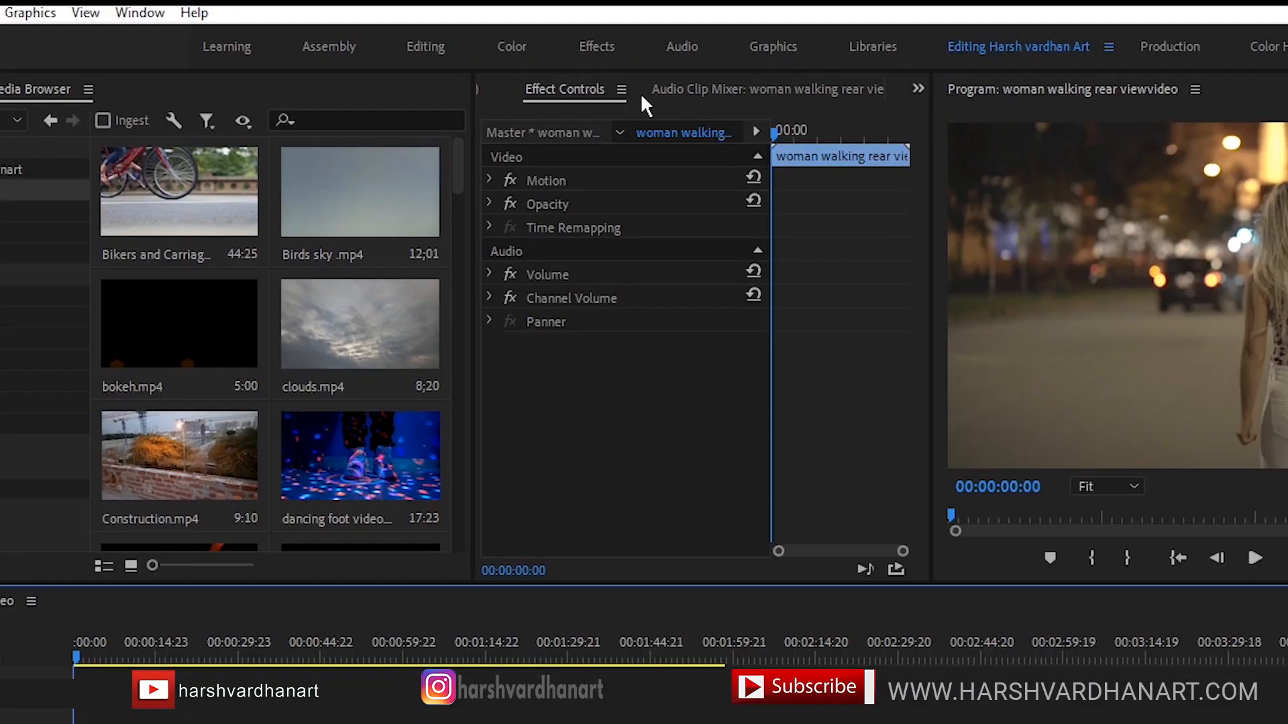
- Switch to the Color workspace and display the Lumetri Scopes along with their list of presets
{"action": "left_click", "coordinate": [513, 48]}
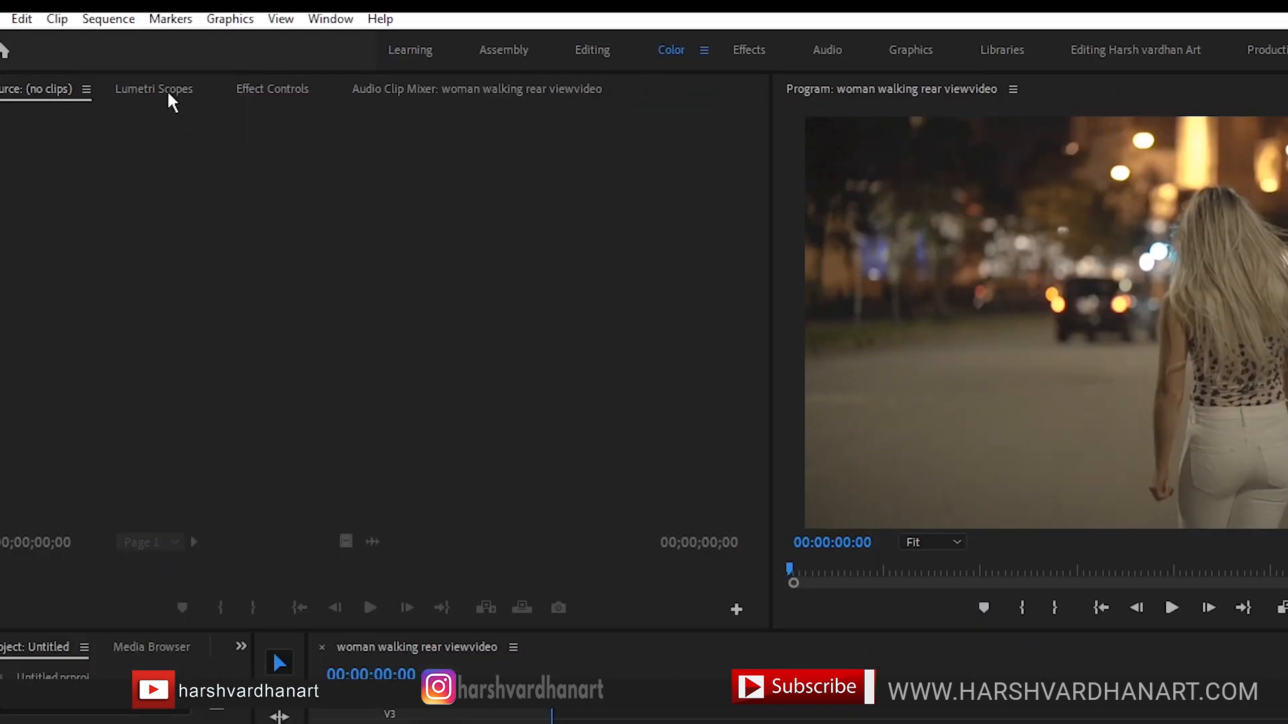
{"action": "left_click", "coordinate": [126, 68]}
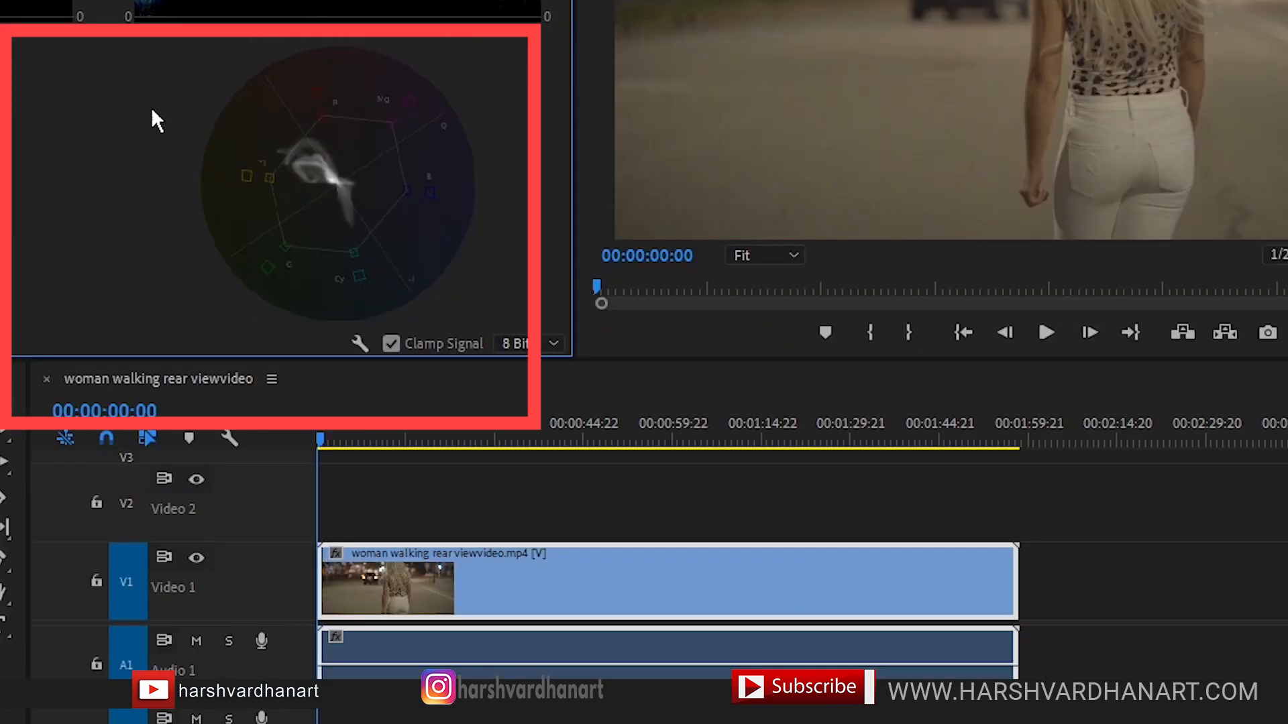
{"action": "right_click", "coordinate": [287, 279]}
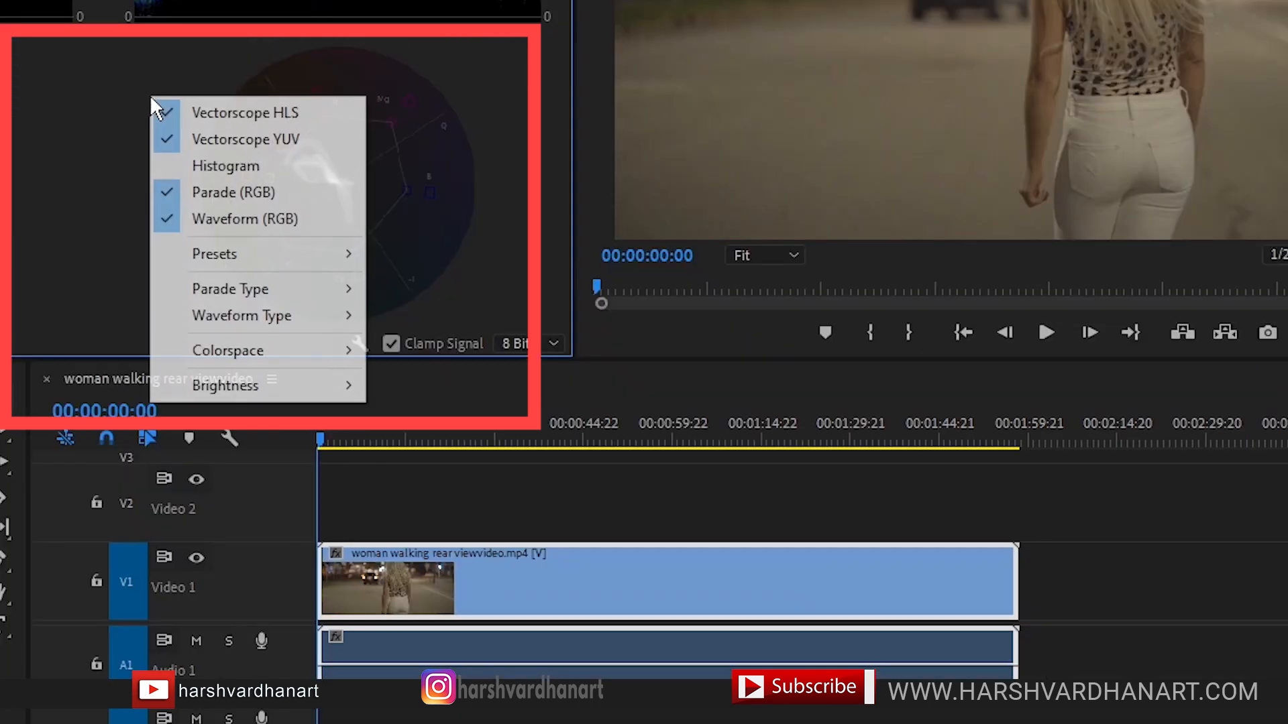
{"action": "mouse_move", "coordinate": [359, 383]}
{"action": "mouse_move", "coordinate": [379, 261]}
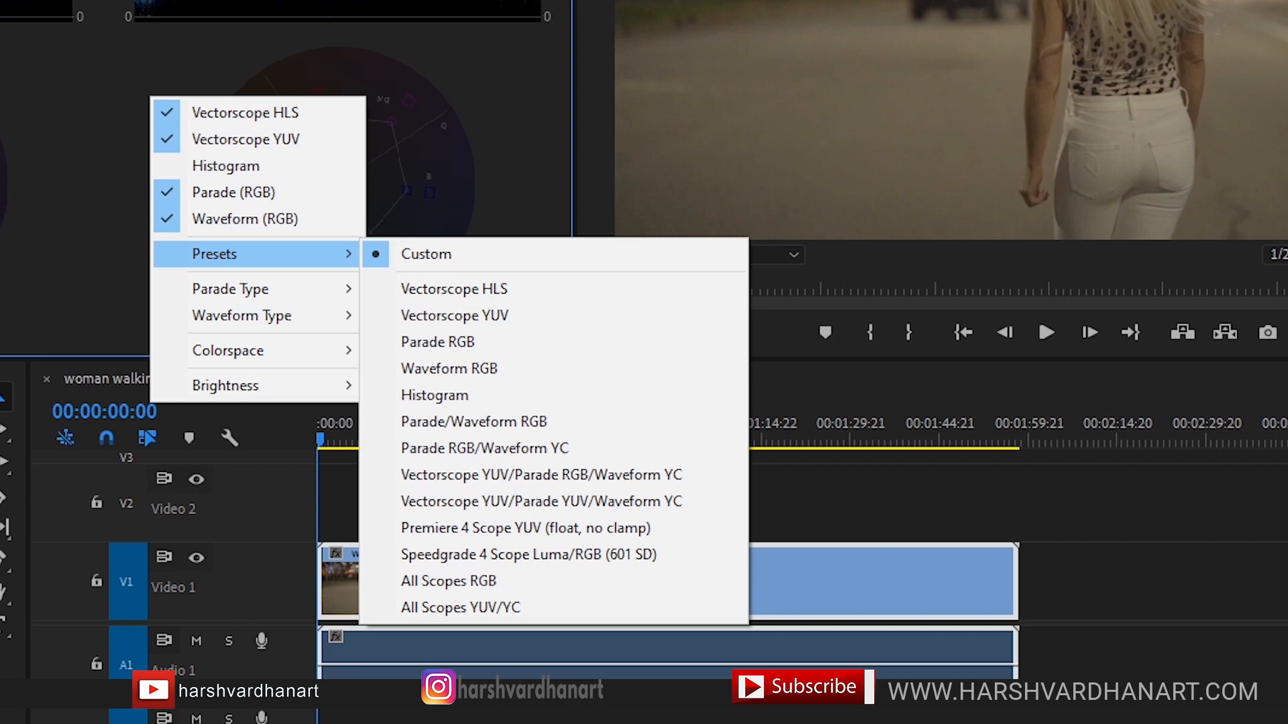
{"action": "left_click", "coordinate": [84, 636]}
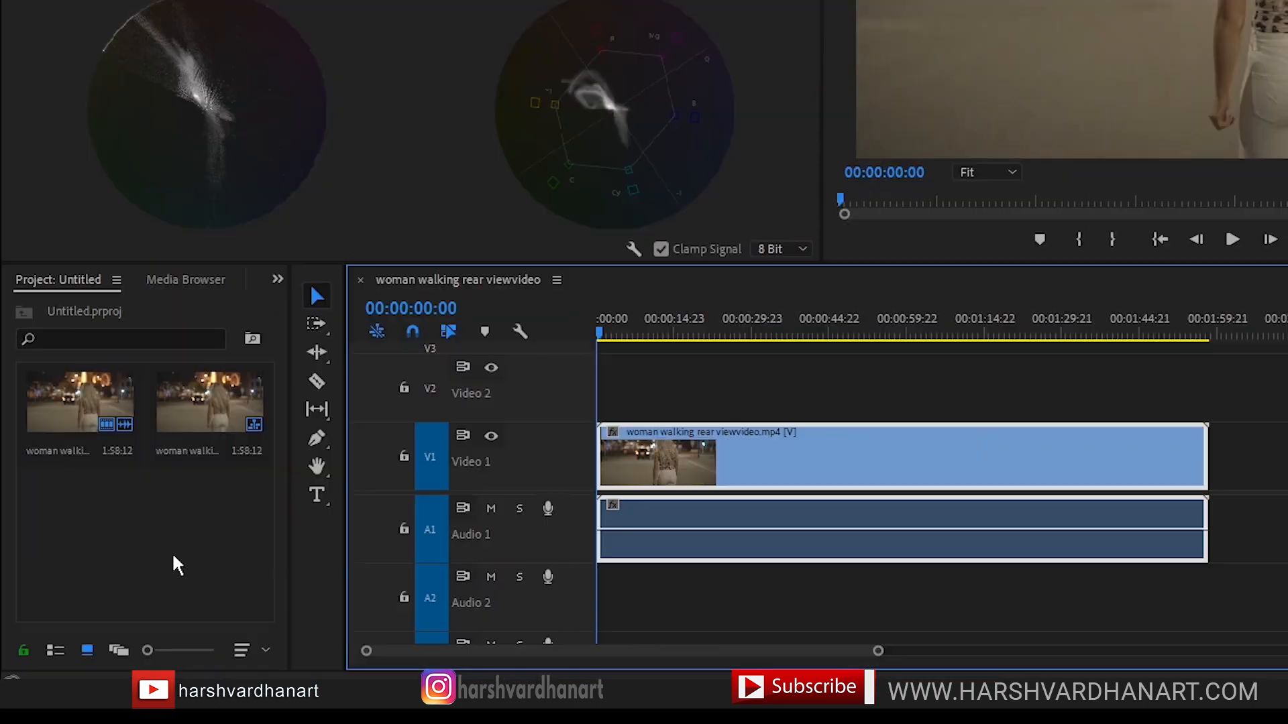
- Create a 1920 × 1080 adjustment layer at 23.976 fps and place it on Video 2 over the whole clip
{"action": "left_click", "coordinate": [107, 605]}
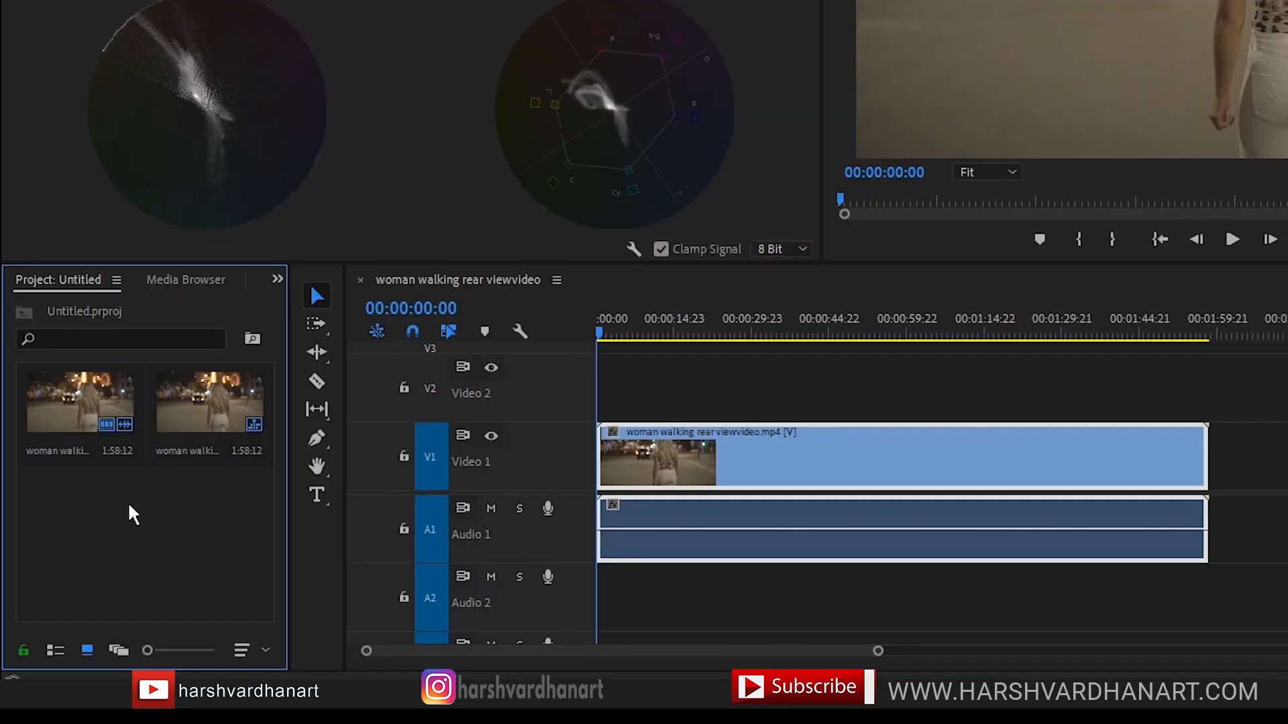
{"action": "right_click", "coordinate": [191, 594]}
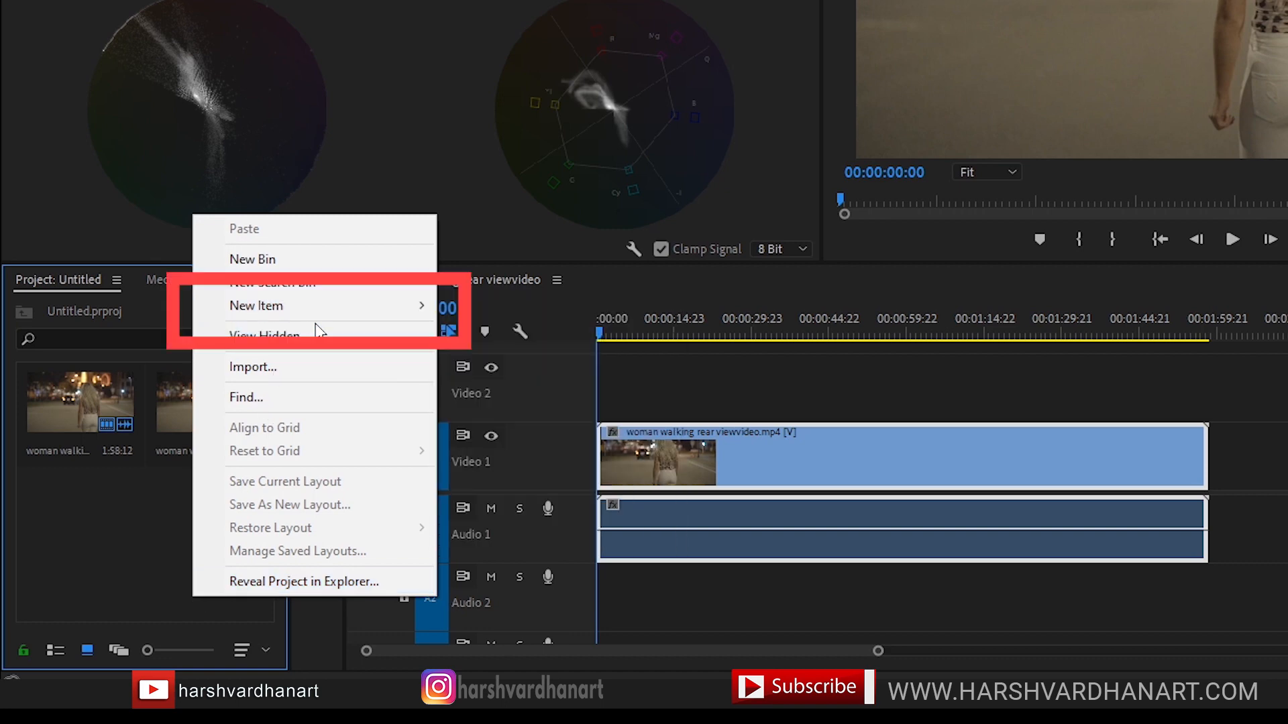
{"action": "mouse_move", "coordinate": [341, 307]}
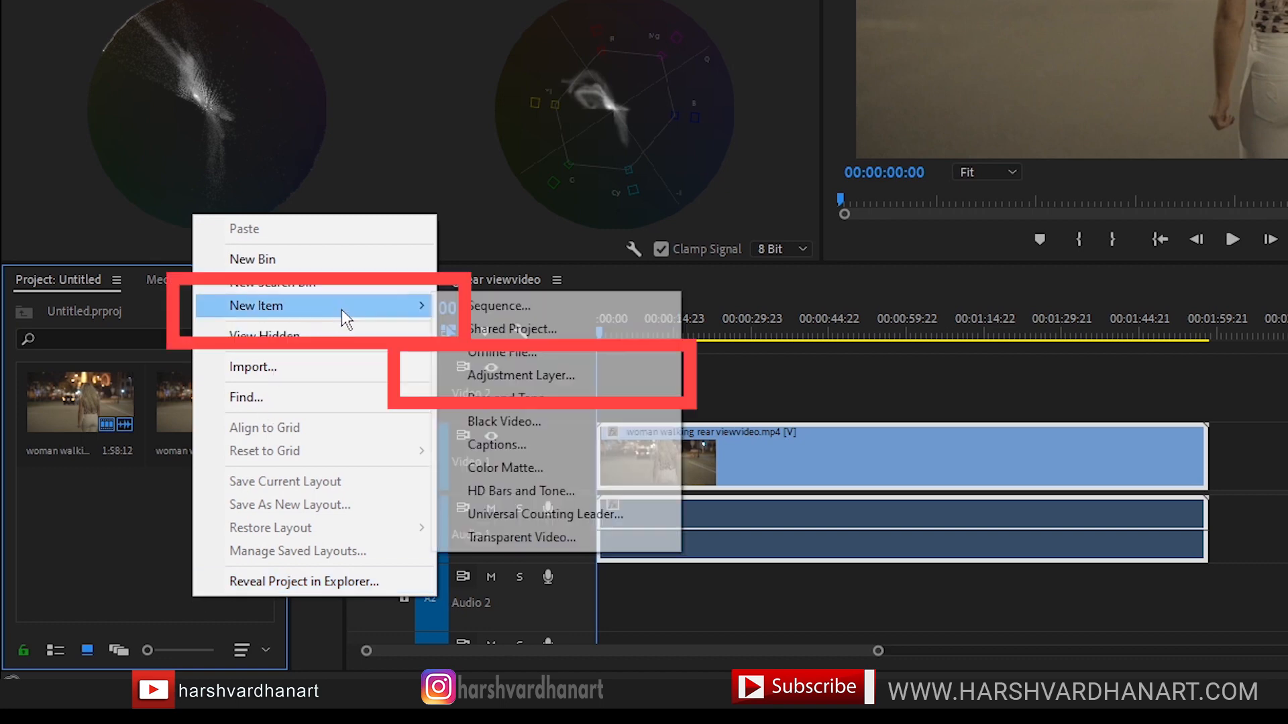
{"action": "left_click", "coordinate": [539, 379]}
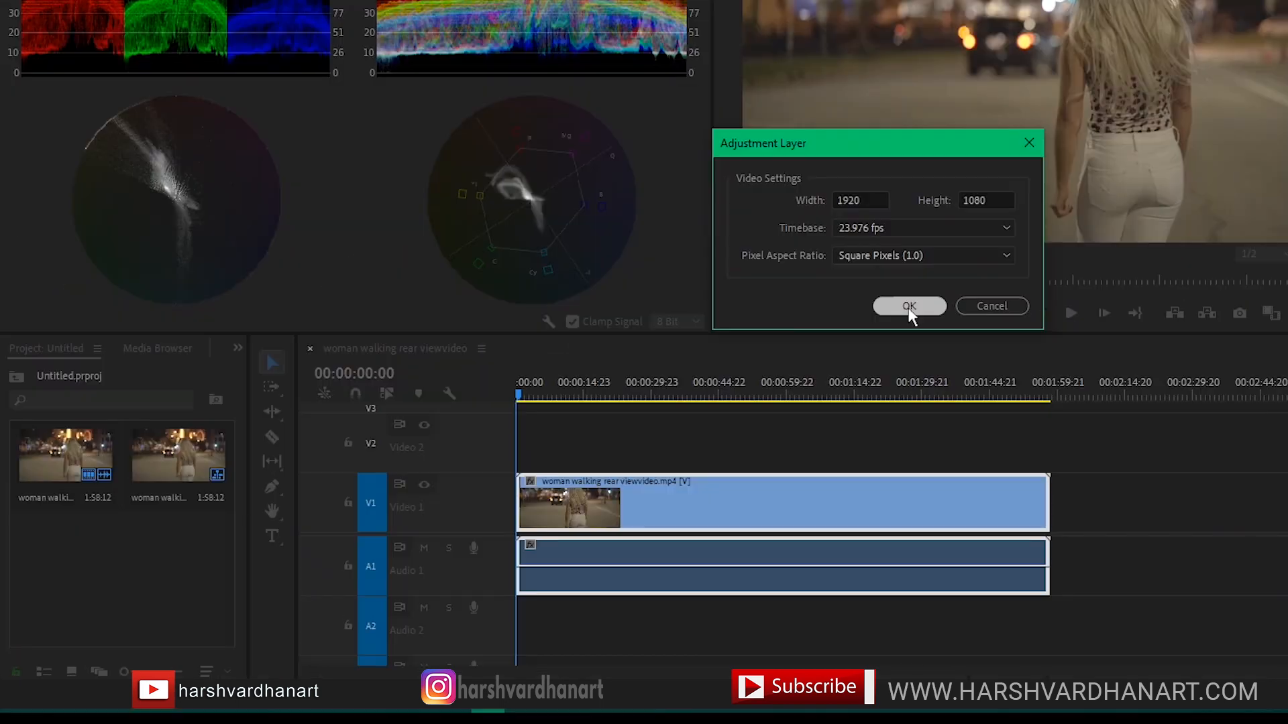
{"action": "left_click", "coordinate": [909, 306]}
{"action": "left_click_drag", "start_coordinate": [101, 570], "coordinate": [1046, 439]}
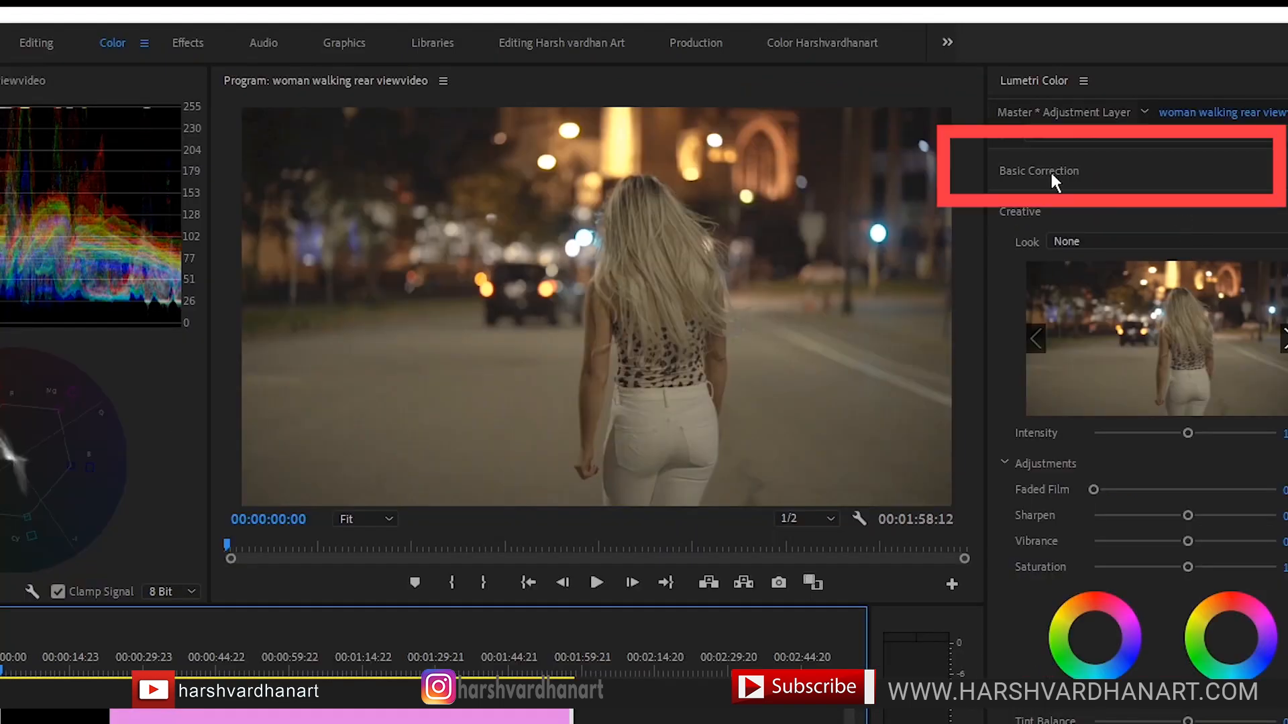
- In Basic Correction, sample the woman's white trousers with the WB Selector and set the temperature to -20.0
{"action": "left_click", "coordinate": [1050, 176]}
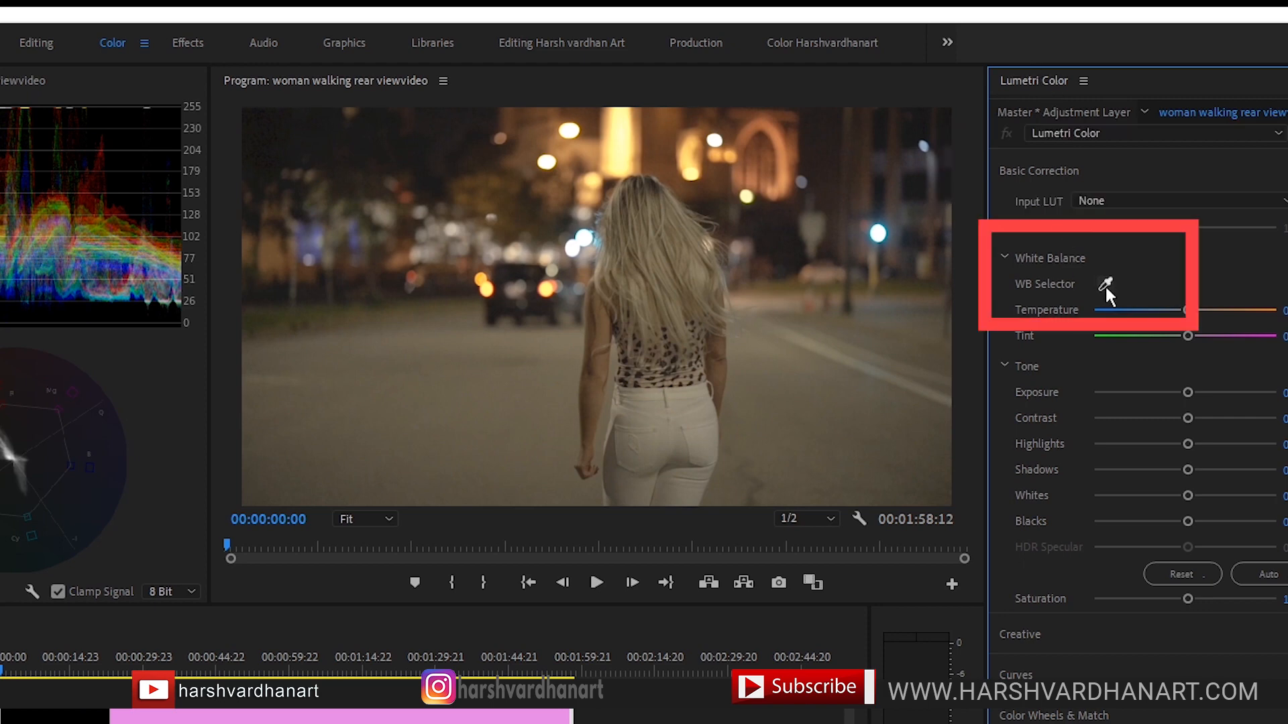
{"action": "left_click", "coordinate": [1076, 285]}
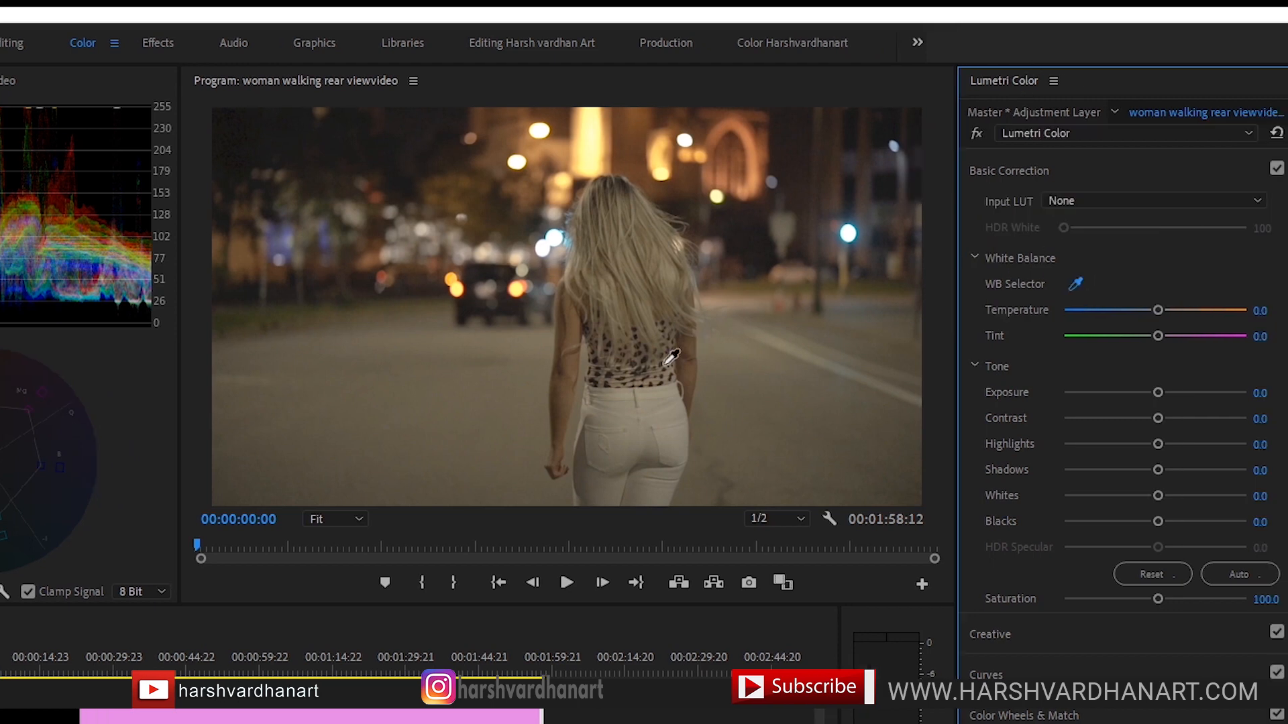
{"action": "left_click", "coordinate": [633, 400]}
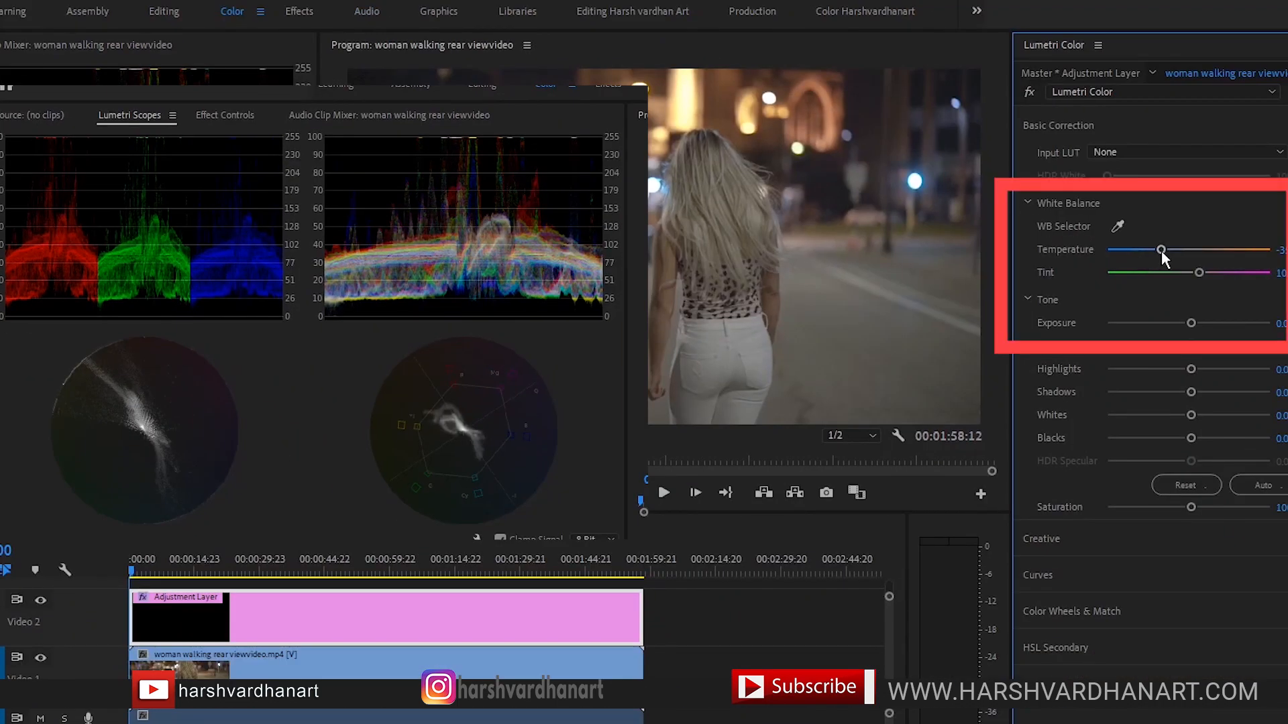
{"action": "left_click_drag", "start_coordinate": [1161, 251], "coordinate": [1173, 250]}
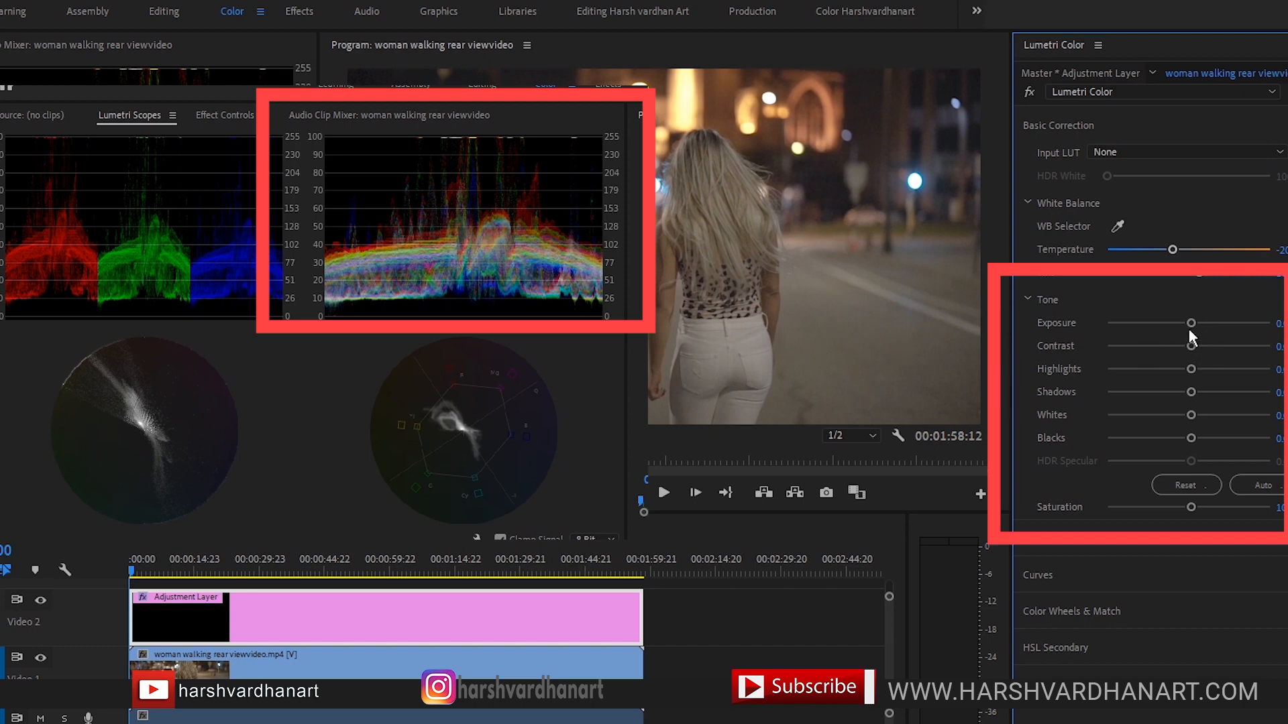
- Set the exposure to 0.5, lower the contrast slightly below zero, and set the blacks to -14.6
{"action": "left_click_drag", "start_coordinate": [1191, 324], "coordinate": [1197, 325]}
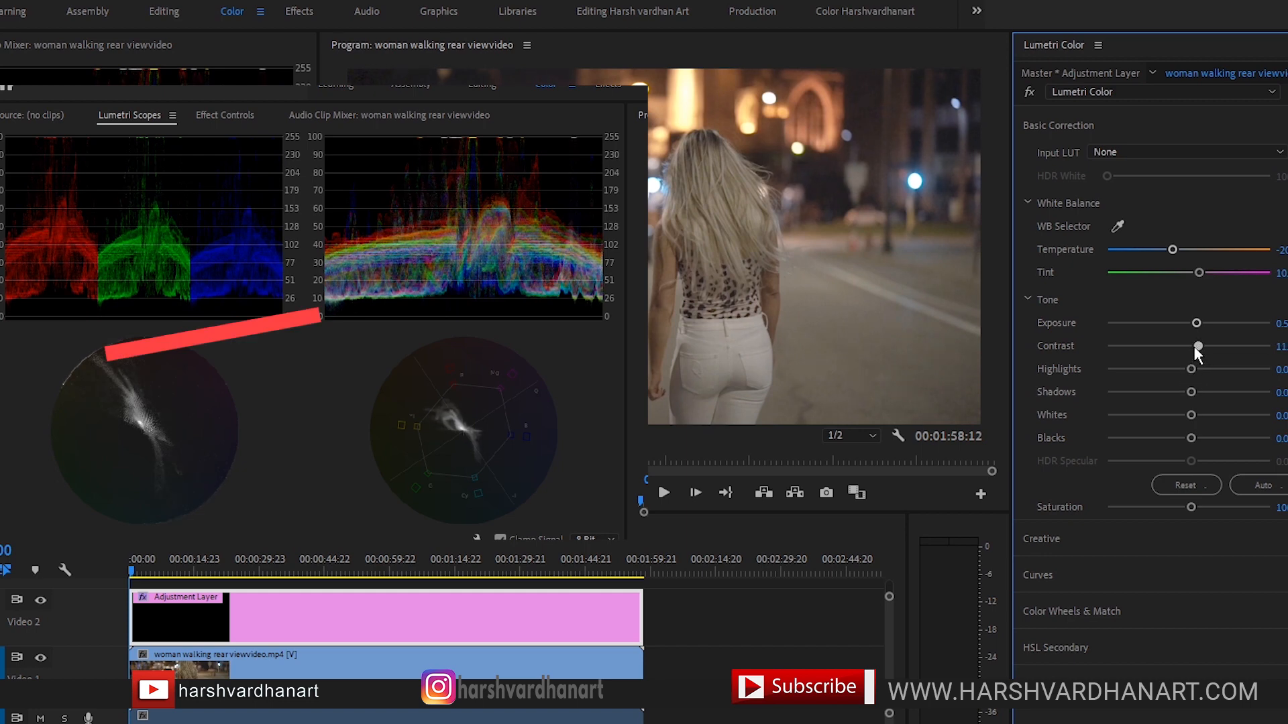
{"action": "left_click_drag", "start_coordinate": [1194, 348], "coordinate": [1185, 349]}
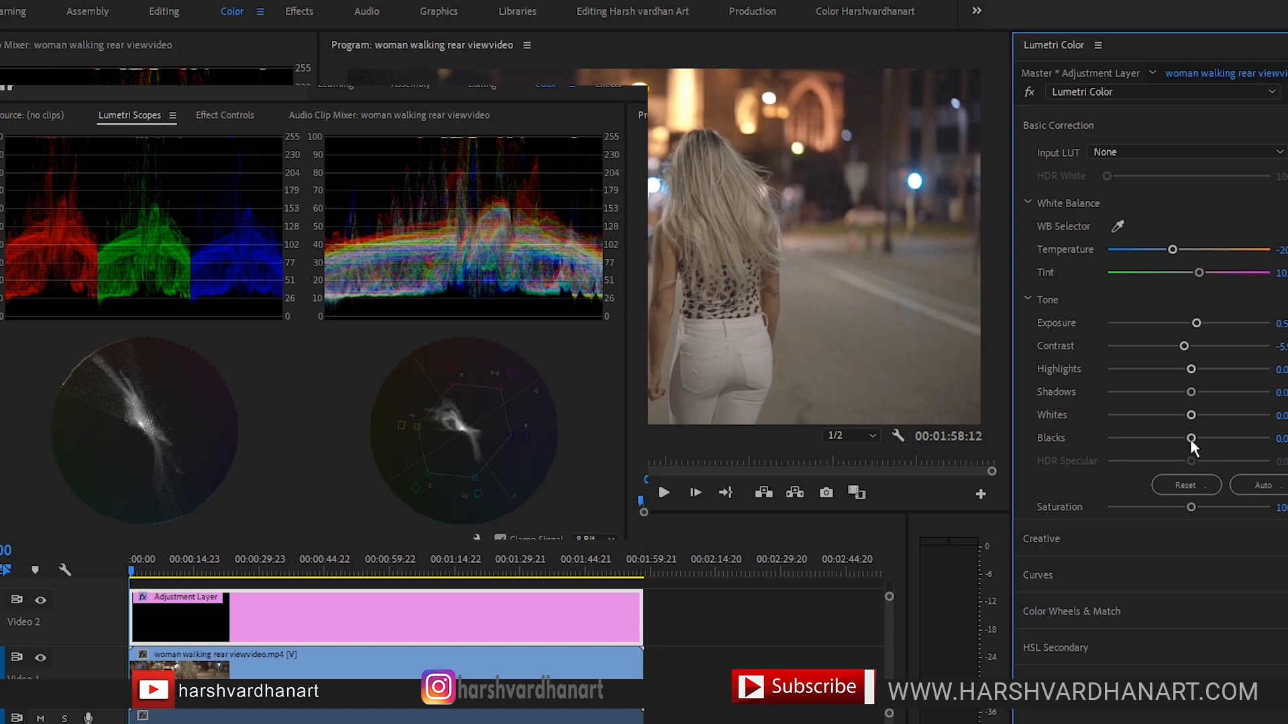
{"action": "mouse_move", "coordinate": [1192, 437]}
{"action": "left_mouse_down"}
{"action": "mouse_move", "coordinate": [1168, 442]}
{"action": "mouse_move", "coordinate": [1185, 440]}
{"action": "left_mouse_up"}
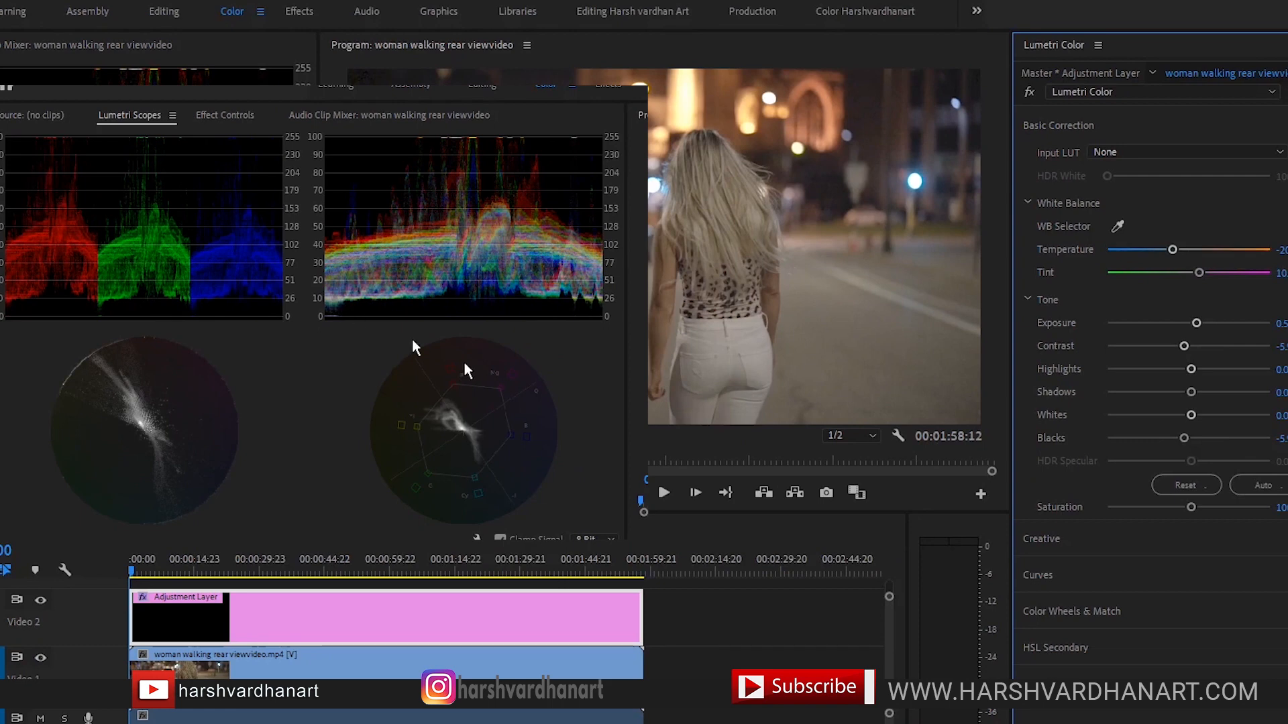
{"action": "left_click_drag", "start_coordinate": [1184, 438], "coordinate": [1177, 438]}
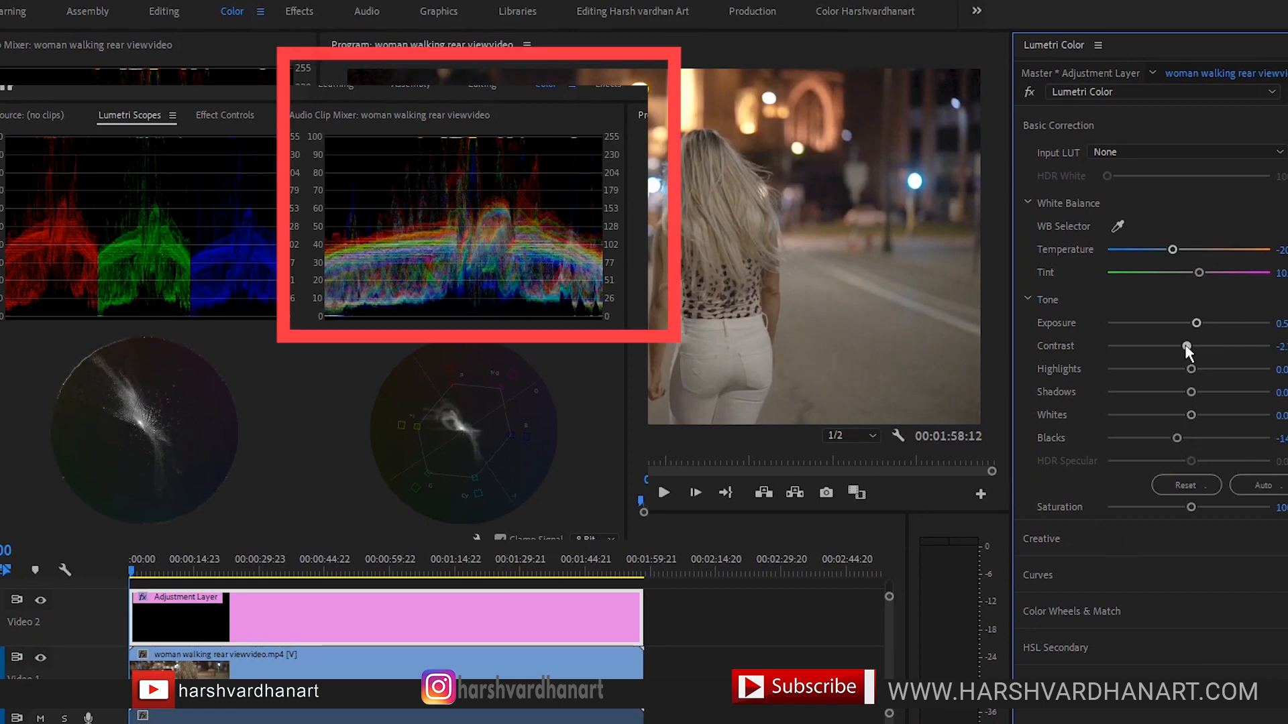
- Set the contrast to 36.2, highlights to 69.7, whites to 24.3 and shadows to 10.3
{"action": "left_click_drag", "start_coordinate": [1184, 346], "coordinate": [1218, 346]}
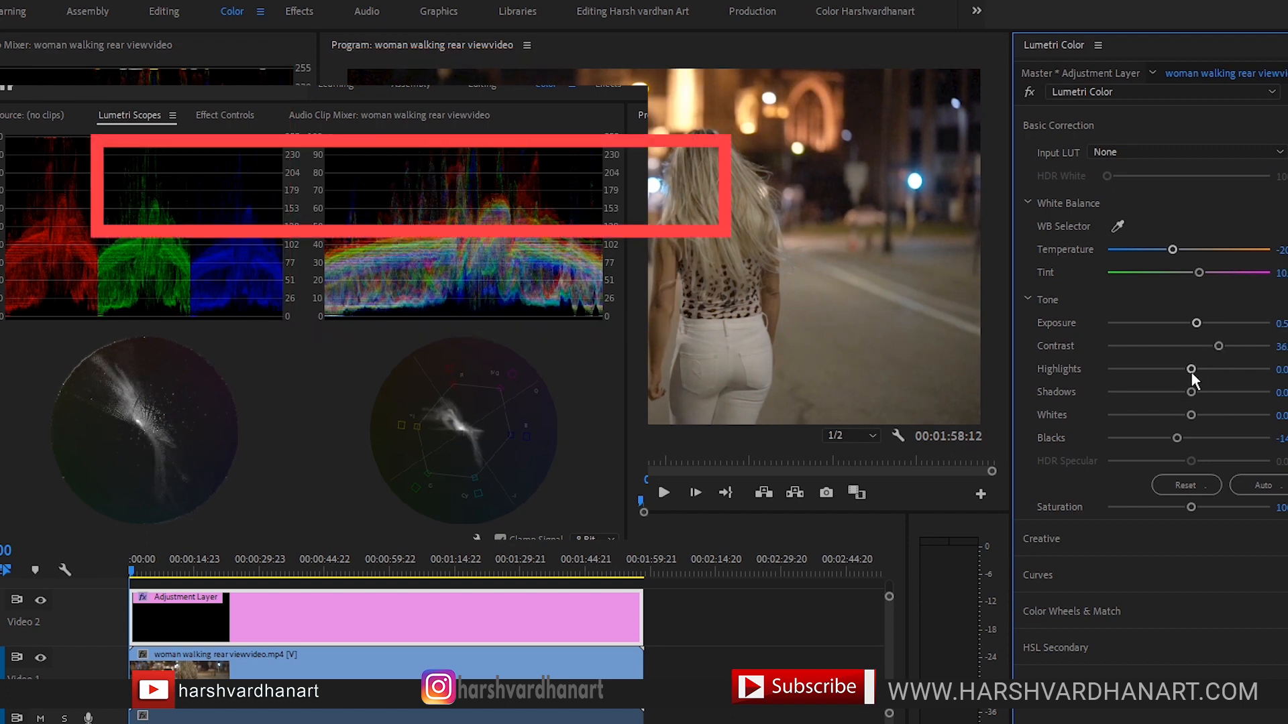
{"action": "left_click_drag", "start_coordinate": [1192, 375], "coordinate": [1246, 370]}
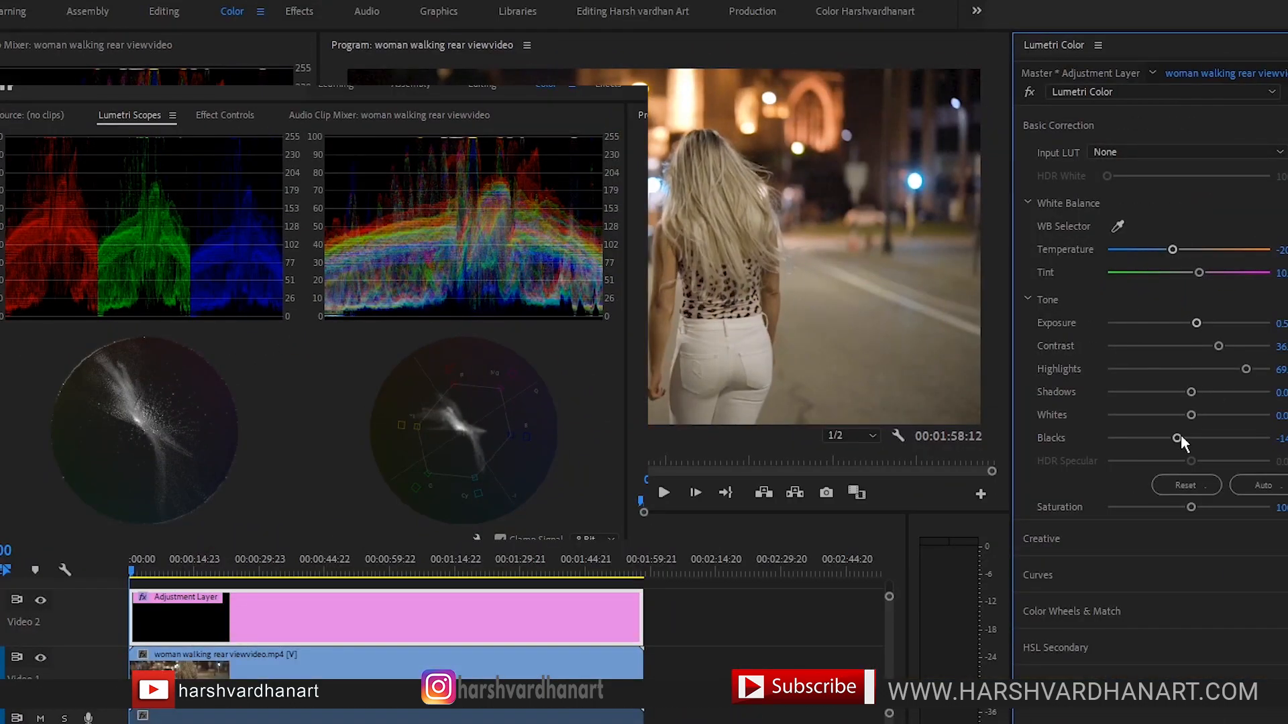
{"action": "mouse_move", "coordinate": [1191, 416]}
{"action": "left_mouse_down"}
{"action": "mouse_move", "coordinate": [1219, 409]}
{"action": "mouse_move", "coordinate": [1207, 413]}
{"action": "left_mouse_up"}
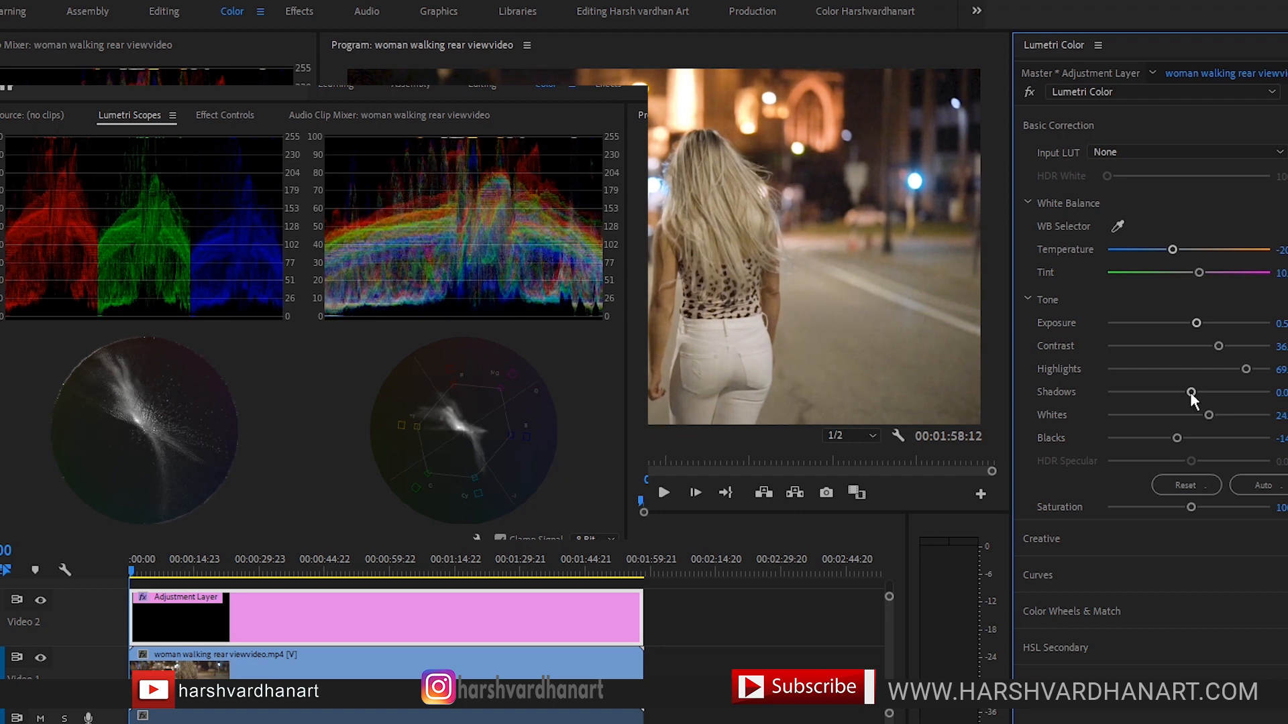
{"action": "left_click_drag", "start_coordinate": [1193, 392], "coordinate": [1197, 394]}
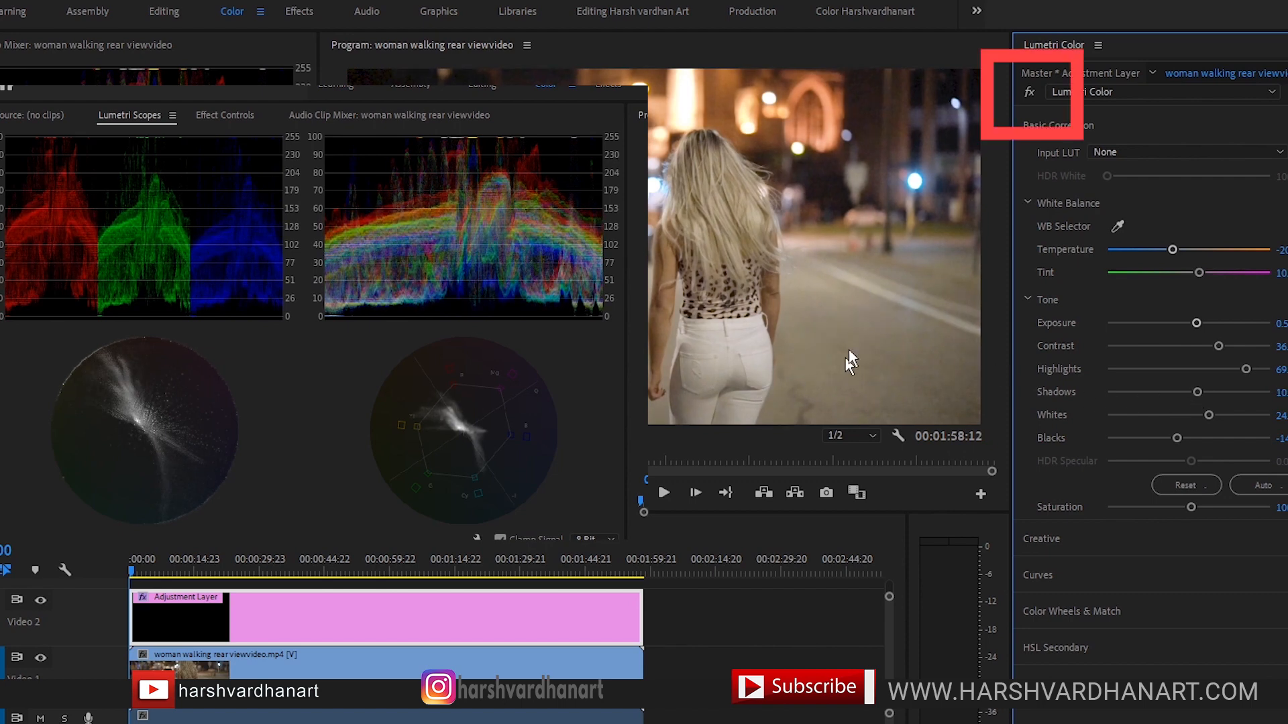
- Compare the footage with the Lumetri Color effect off and on, and move the playhead to 00:00:09:09
{"action": "left_click", "coordinate": [1029, 92]}
{"action": "left_click", "coordinate": [1029, 93]}
{"action": "left_click", "coordinate": [149, 572]}
{"action": "left_click_drag", "start_coordinate": [152, 574], "coordinate": [170, 570]}
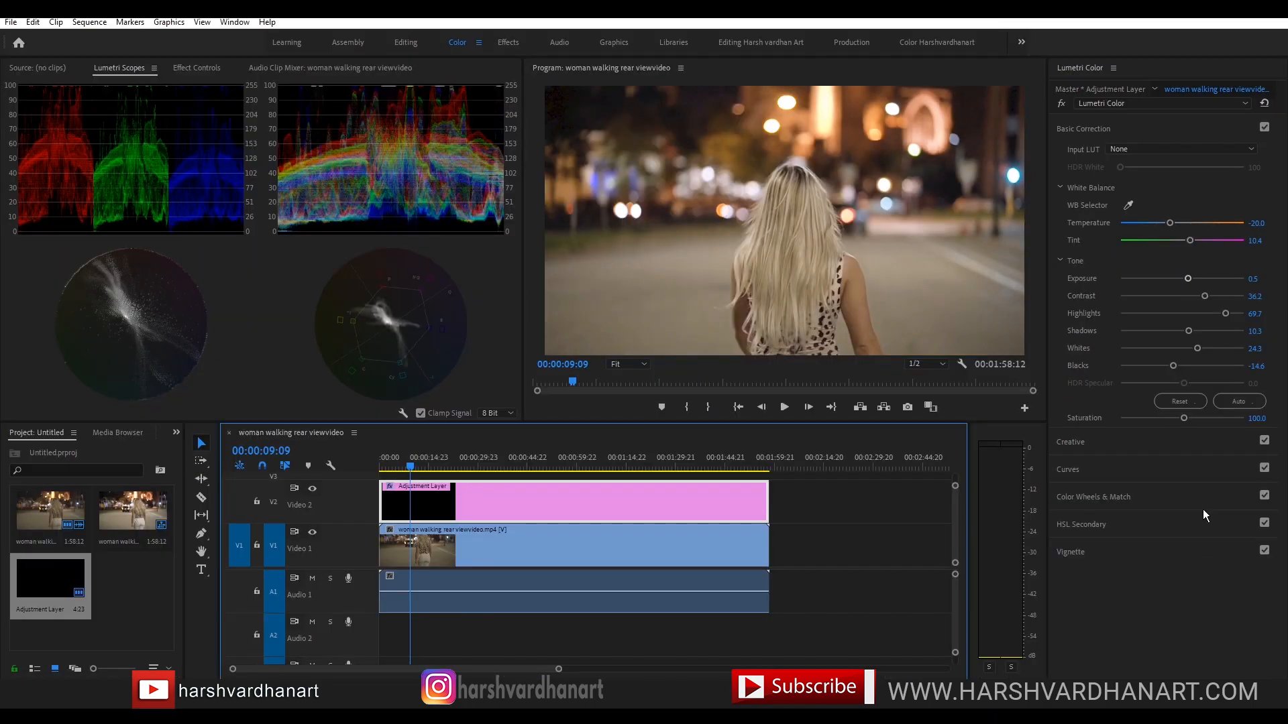
- Try to key the skin tone of the woman's arm on the adjustment layer with HSL Secondary, showing the Color/Gray mask
{"action": "left_click", "coordinate": [1154, 524]}
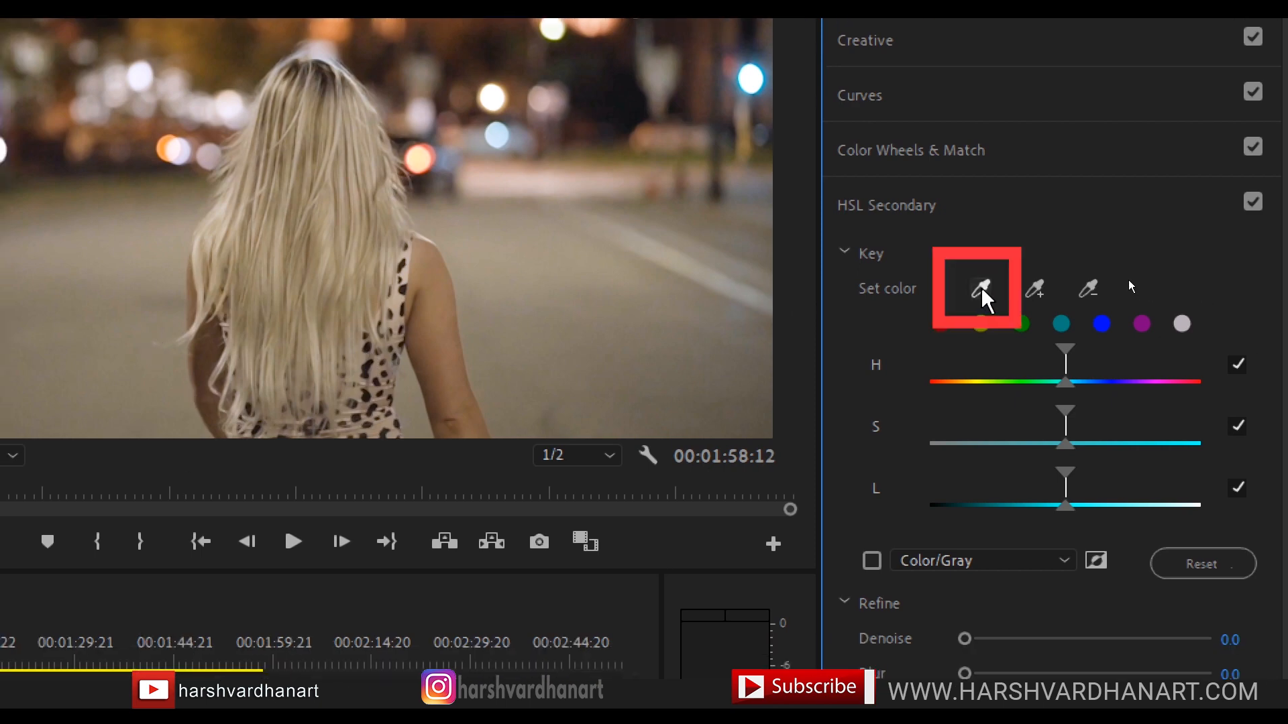
{"action": "left_click", "coordinate": [980, 289]}
{"action": "left_click", "coordinate": [436, 279]}
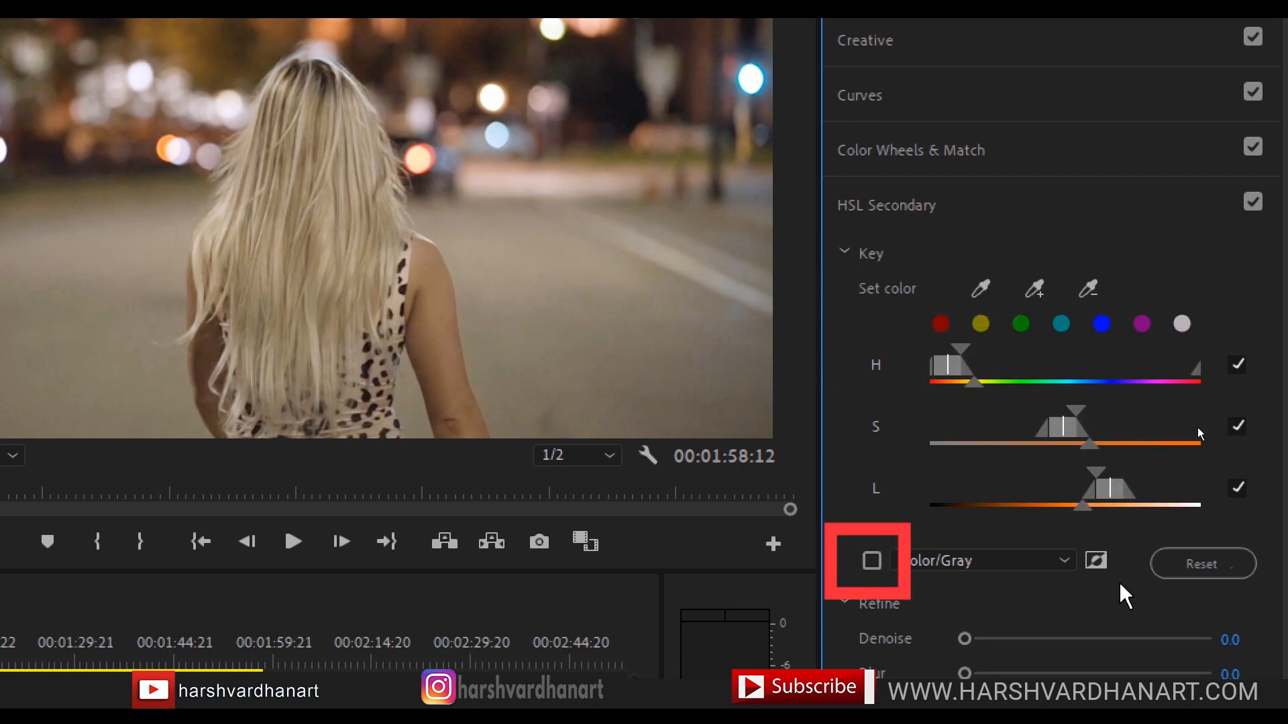
{"action": "left_click", "coordinate": [871, 560]}
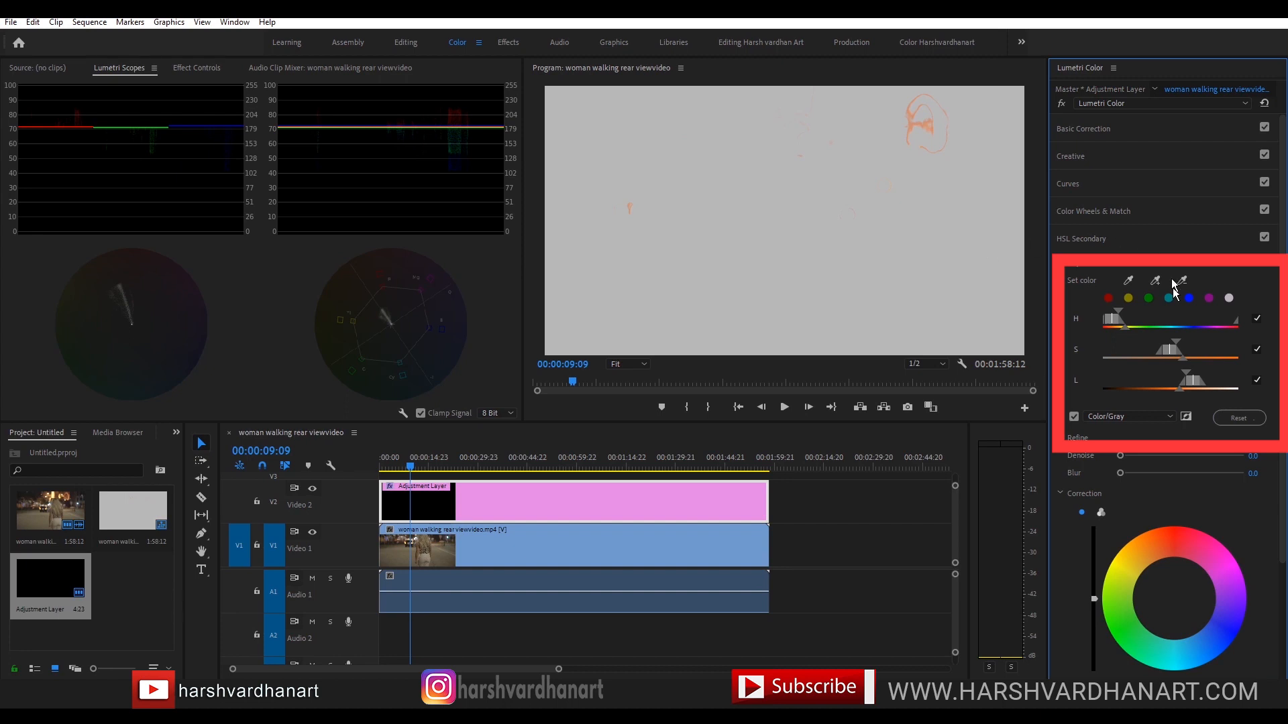
- Try to refine the hue, saturation and luminance ranges of the skin key, and reset the HSL key
{"action": "mouse_move", "coordinate": [1187, 361]}
{"action": "left_mouse_down"}
{"action": "mouse_move", "coordinate": [1196, 382]}
{"action": "mouse_move", "coordinate": [1180, 382]}
{"action": "left_mouse_up"}
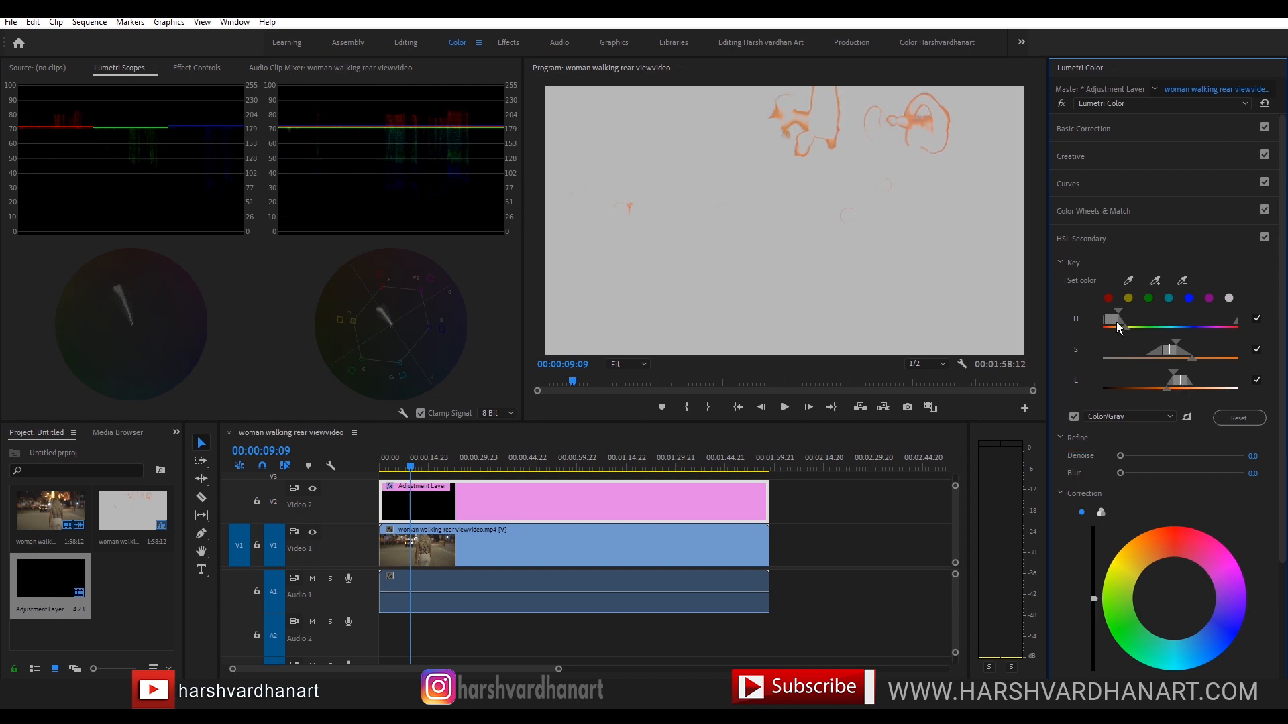
{"action": "left_click_drag", "start_coordinate": [1117, 323], "coordinate": [1117, 325]}
{"action": "left_click_drag", "start_coordinate": [1178, 343], "coordinate": [1186, 344]}
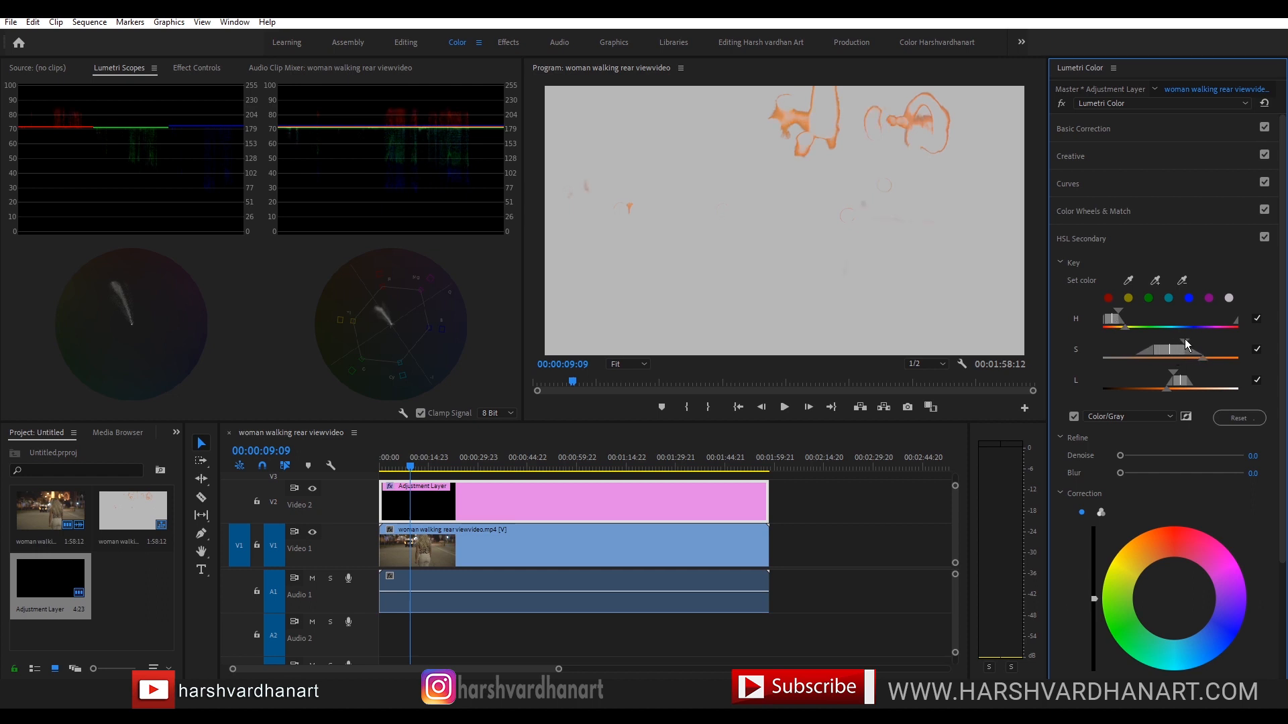
{"action": "left_click", "coordinate": [1144, 242]}
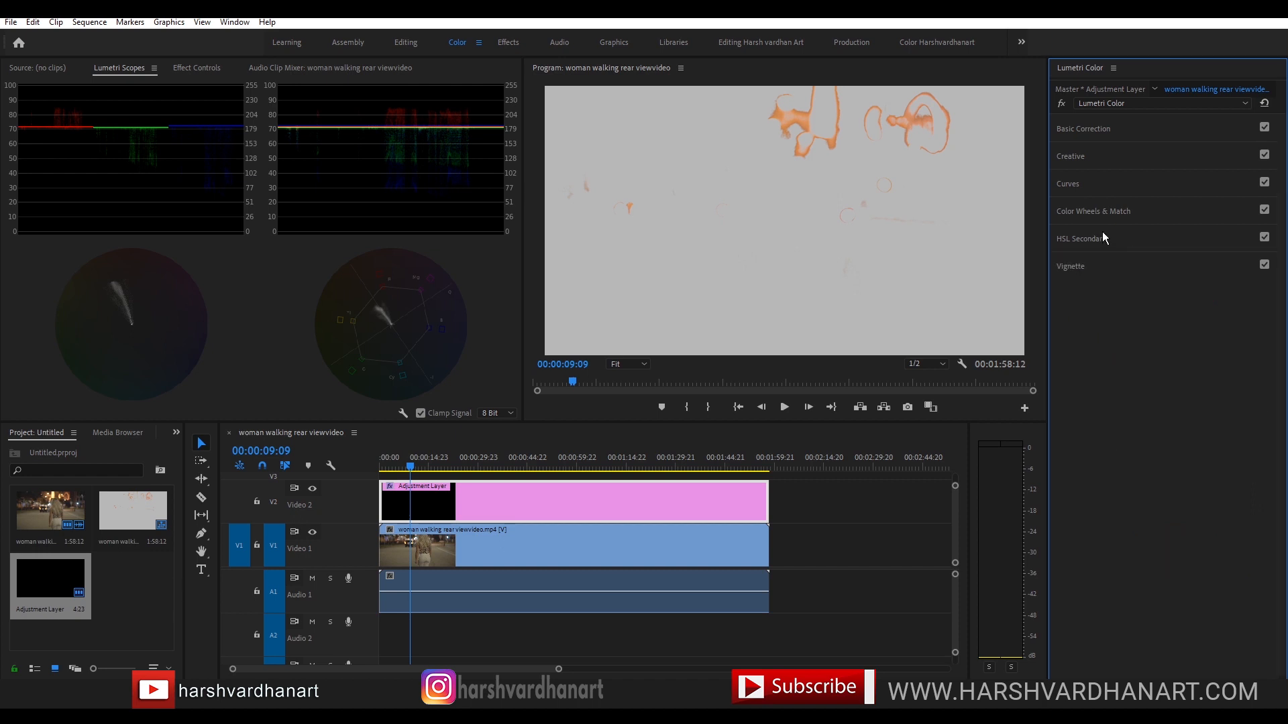
{"action": "left_click", "coordinate": [1104, 238]}
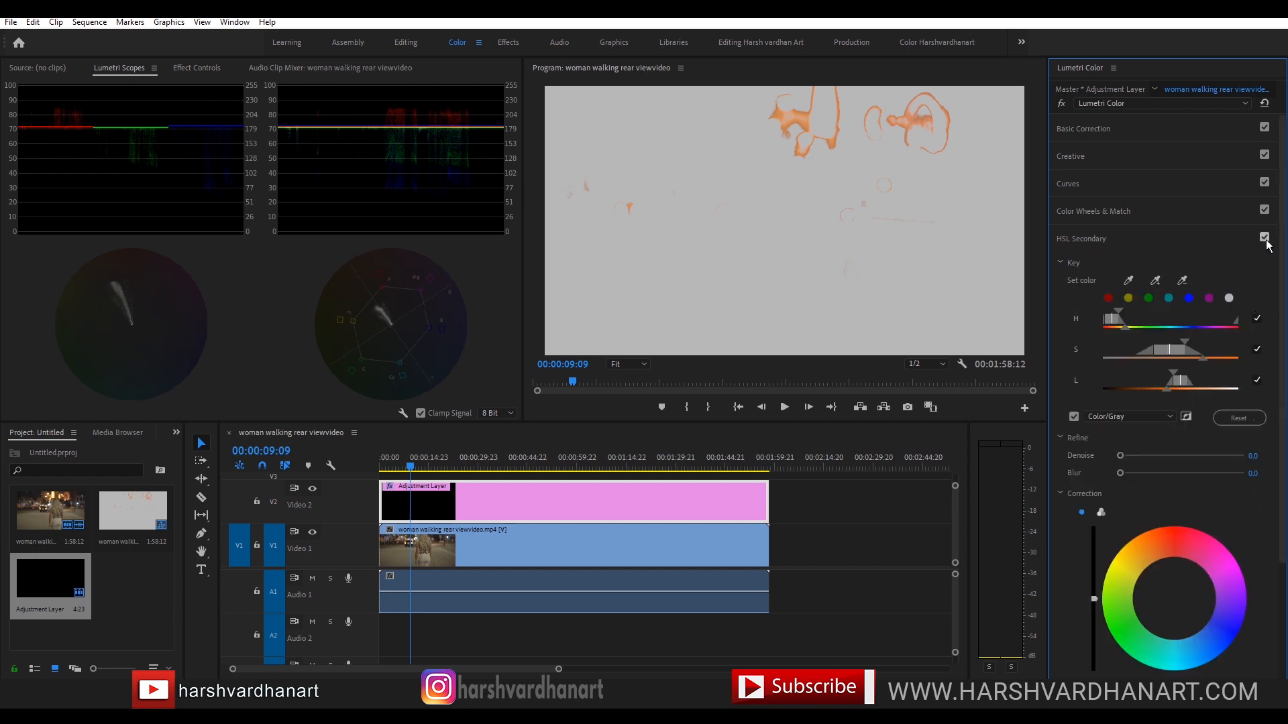
{"action": "left_click", "coordinate": [1239, 418]}
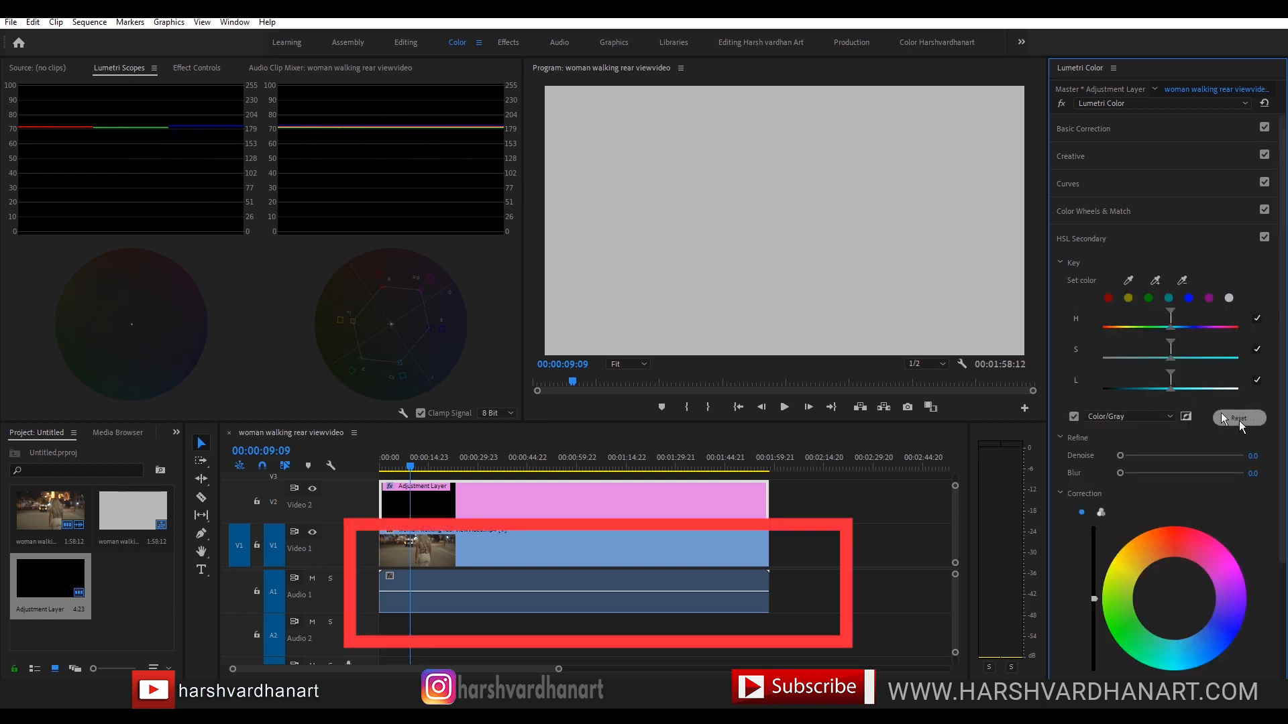
- Select the video clip on Video 1 and, at 00:00:16:02, sample the woman's chest skin as the HSL Secondary key color
{"action": "left_click", "coordinate": [565, 530]}
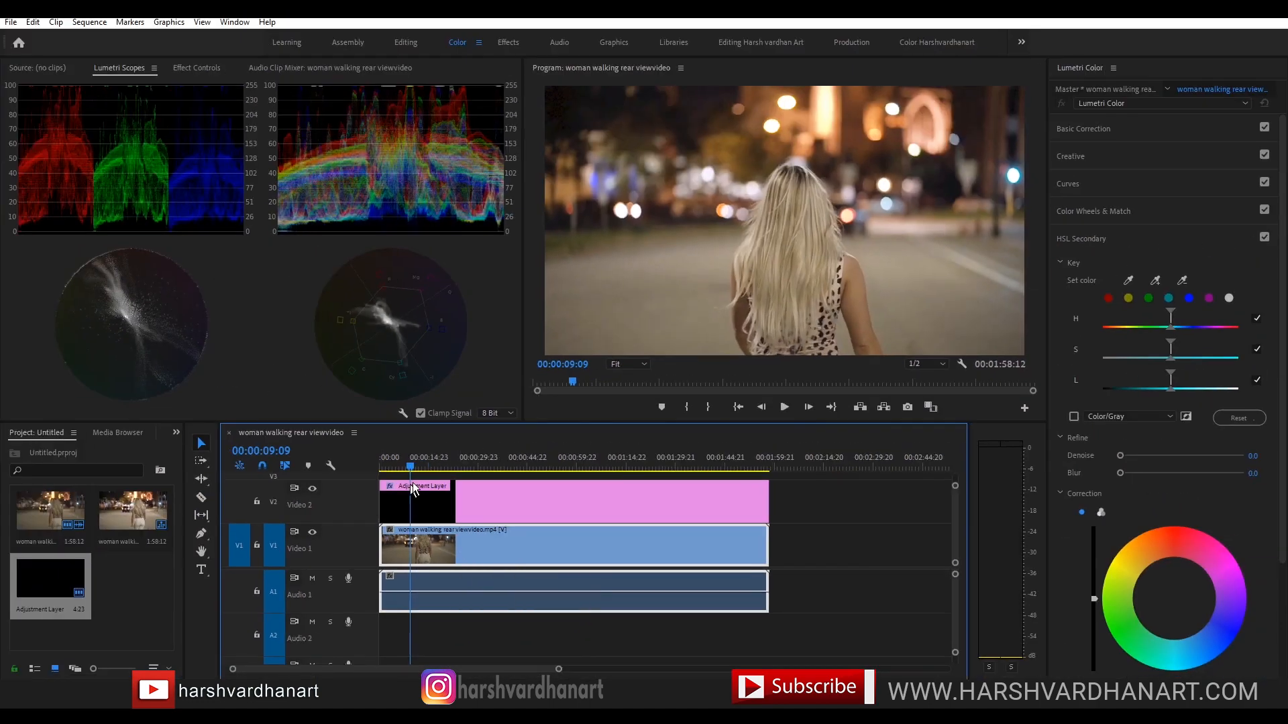
{"action": "left_click_drag", "start_coordinate": [410, 468], "coordinate": [431, 468]}
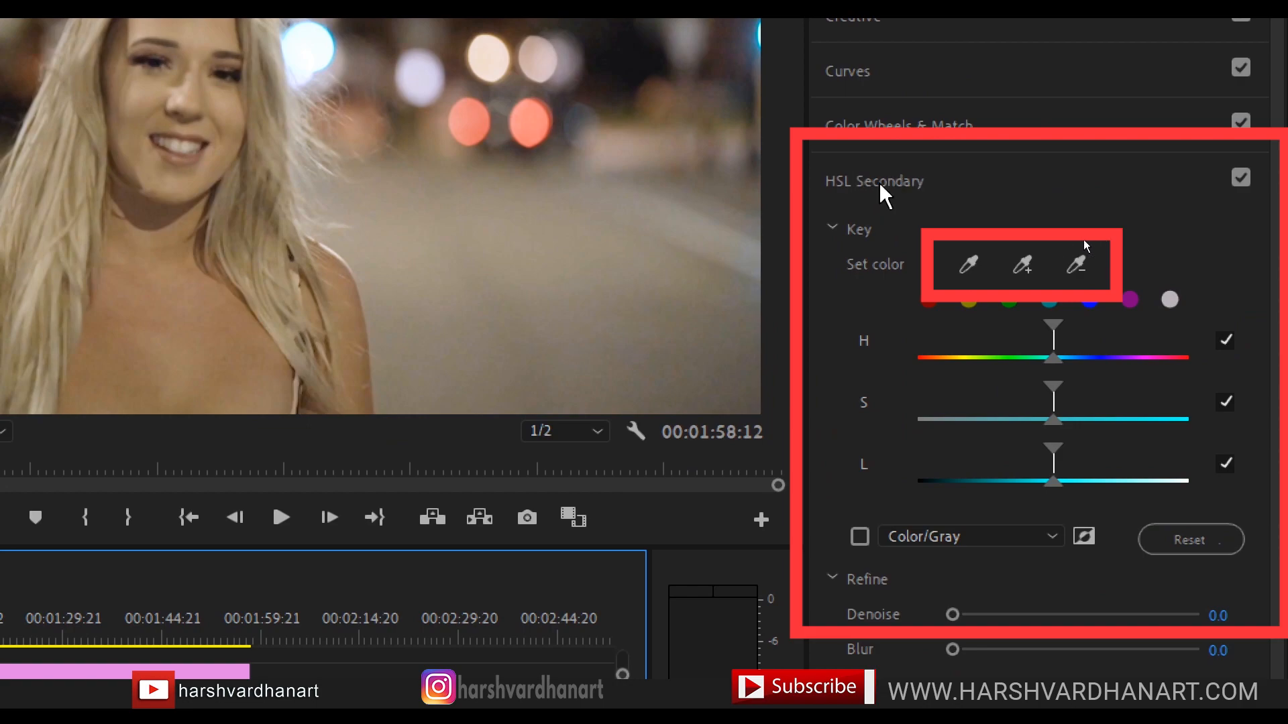
{"action": "left_click", "coordinate": [968, 265]}
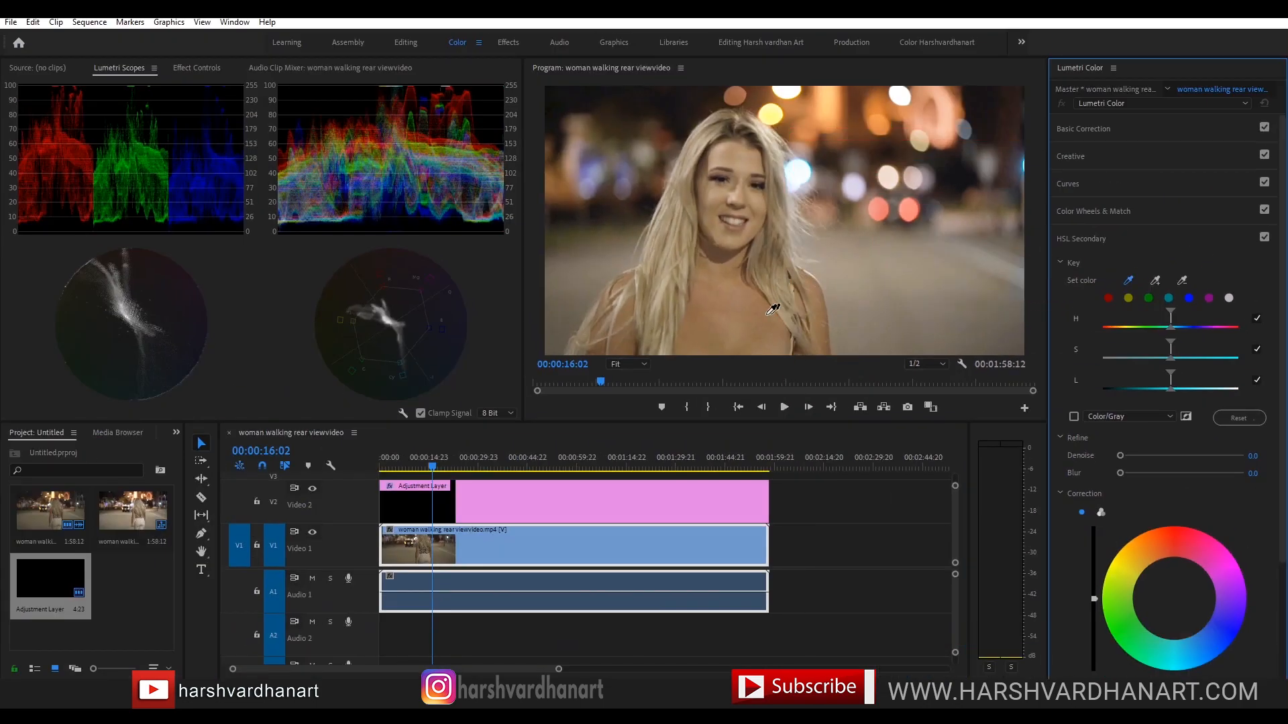
{"action": "left_click", "coordinate": [755, 322]}
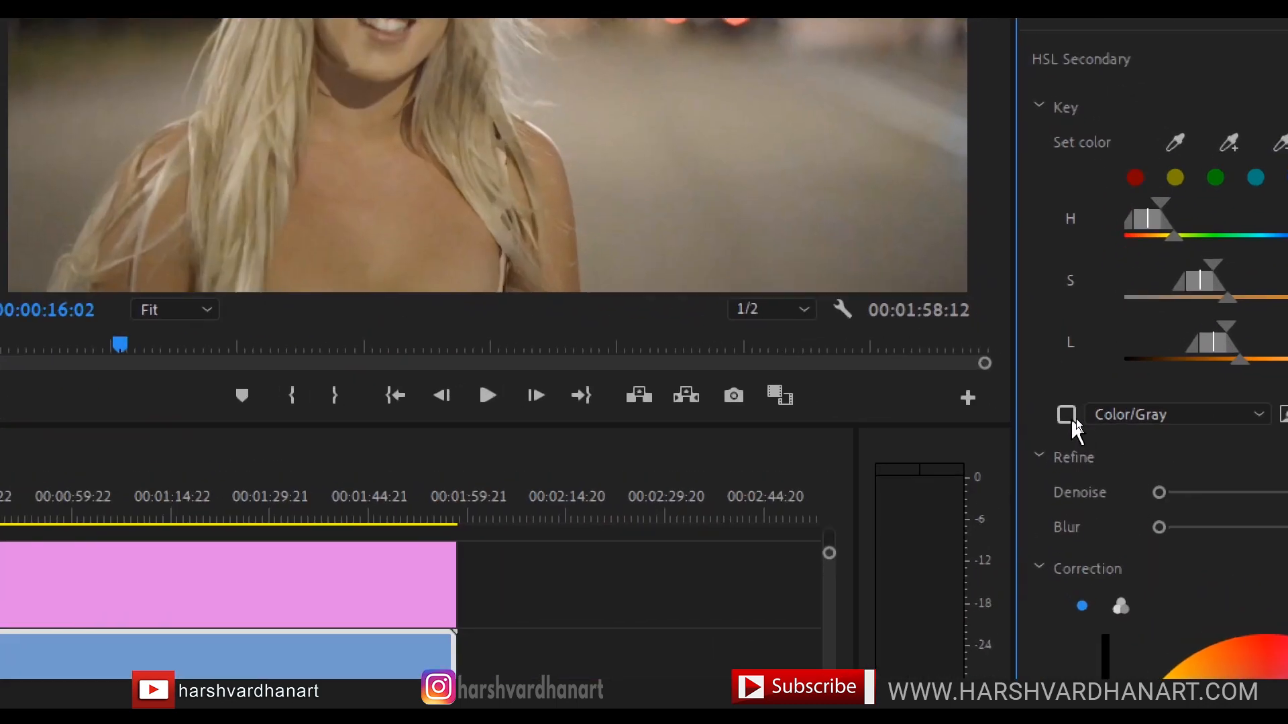
- Show the Color/Gray mask and adjust the HSL Secondary hue, saturation and luminance ranges to include more of the woman's skin
{"action": "left_click", "coordinate": [1067, 415]}
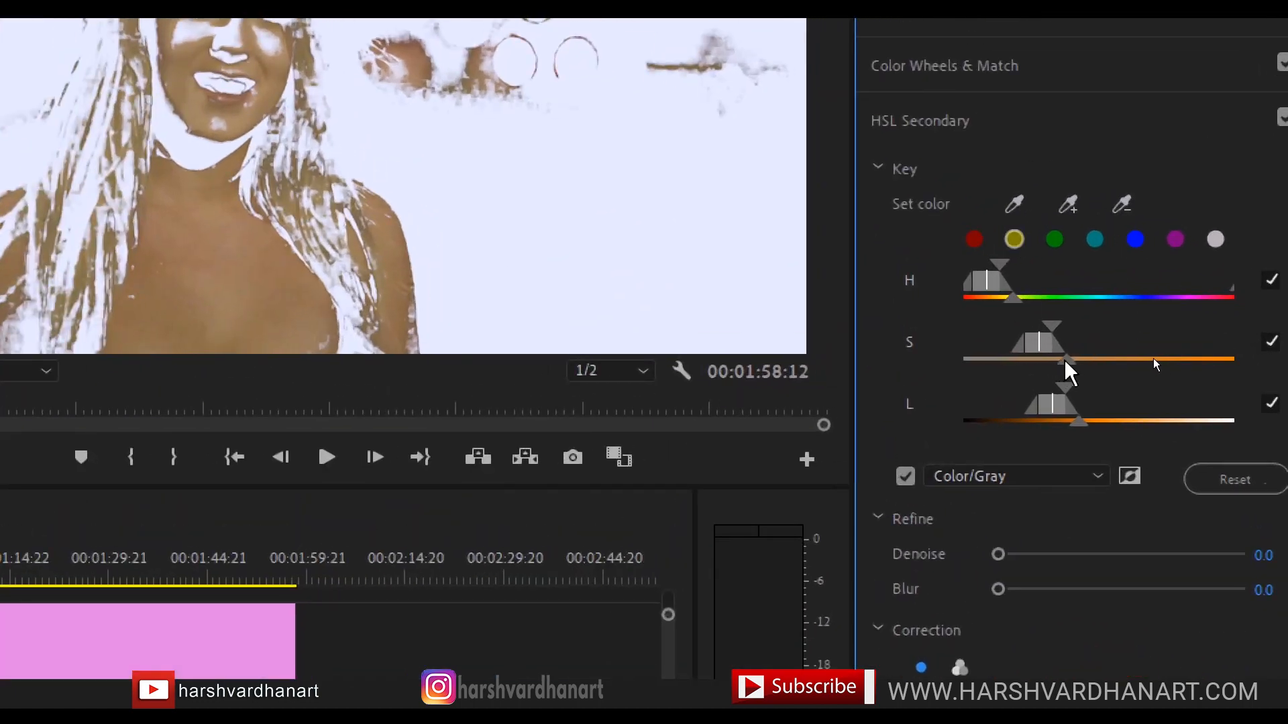
{"action": "left_click_drag", "start_coordinate": [1066, 358], "coordinate": [1081, 359]}
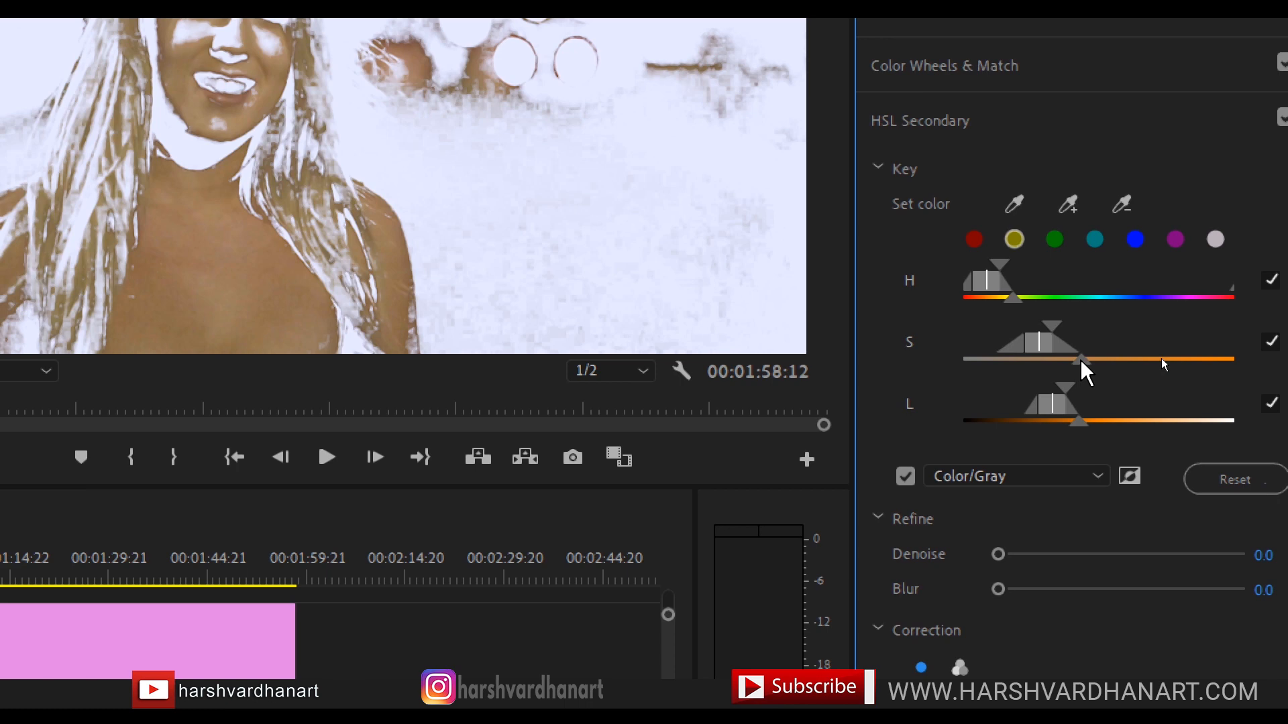
{"action": "mouse_move", "coordinate": [1064, 407]}
{"action": "left_mouse_down"}
{"action": "mouse_move", "coordinate": [1075, 401]}
{"action": "mouse_move", "coordinate": [1061, 402]}
{"action": "left_mouse_up"}
{"action": "left_click_drag", "start_coordinate": [1044, 336], "coordinate": [1045, 343]}
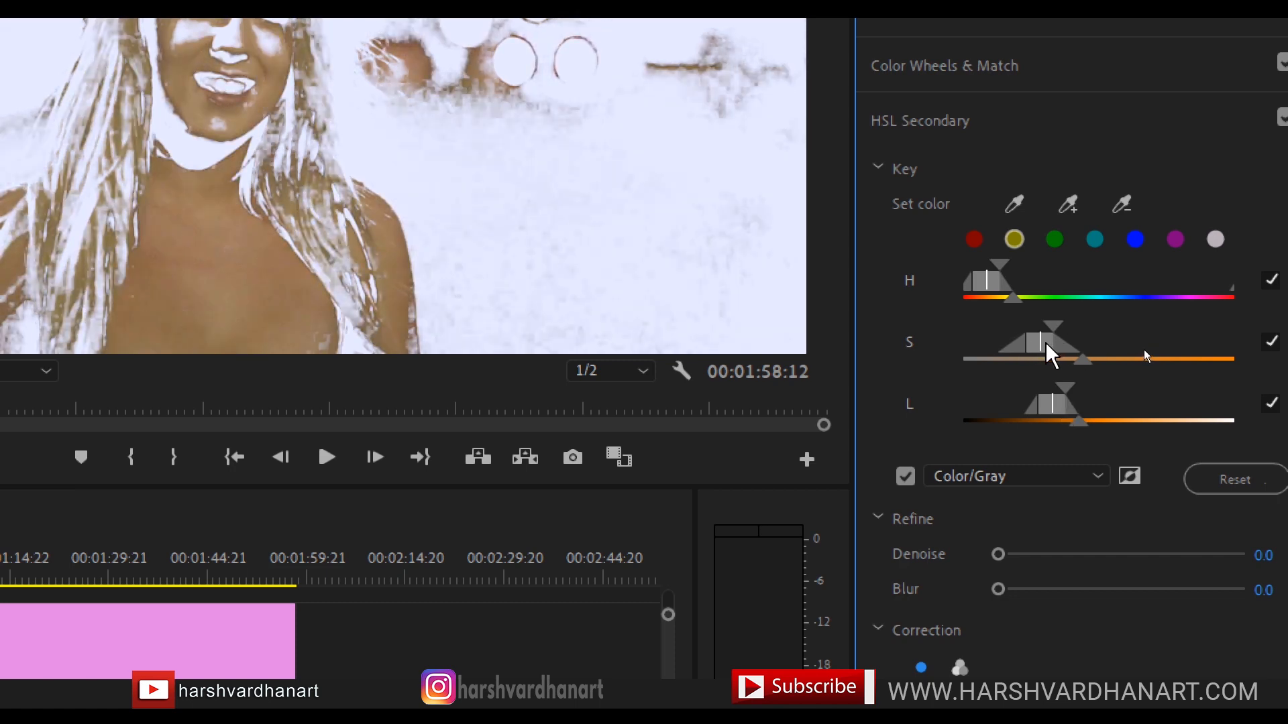
{"action": "left_click_drag", "start_coordinate": [992, 281], "coordinate": [1030, 306]}
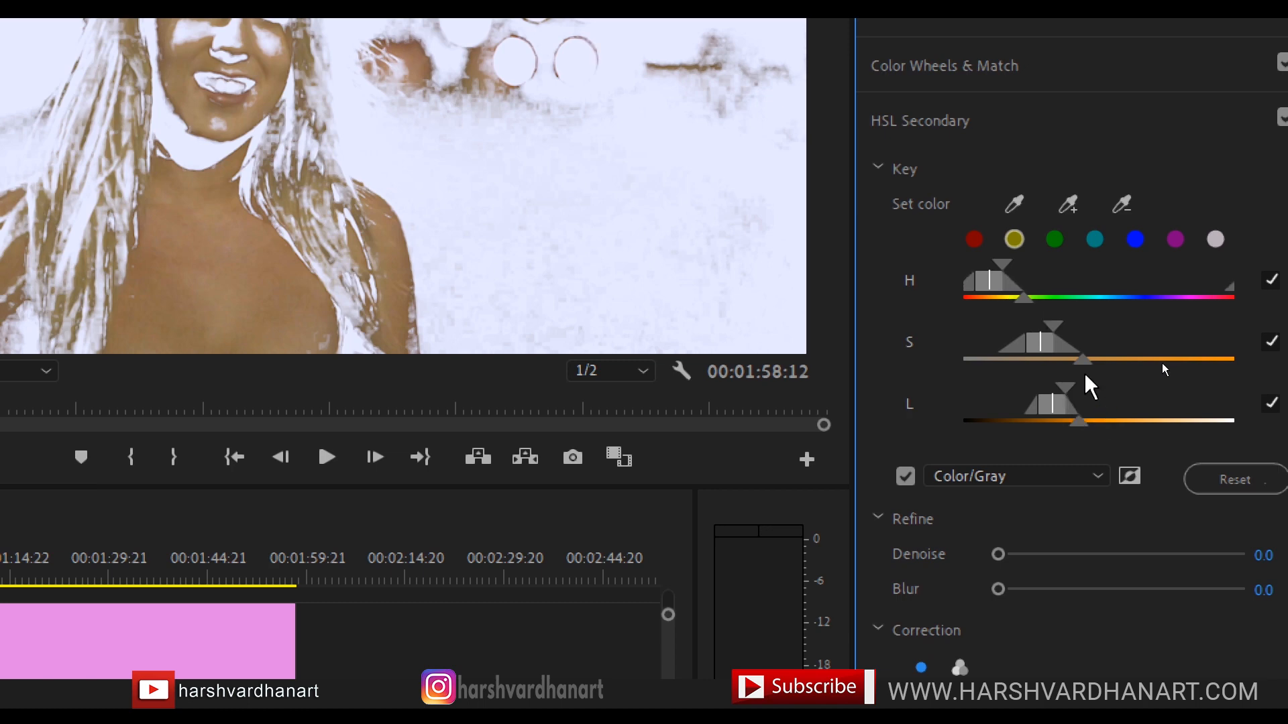
{"action": "left_click_drag", "start_coordinate": [1082, 359], "coordinate": [1092, 357]}
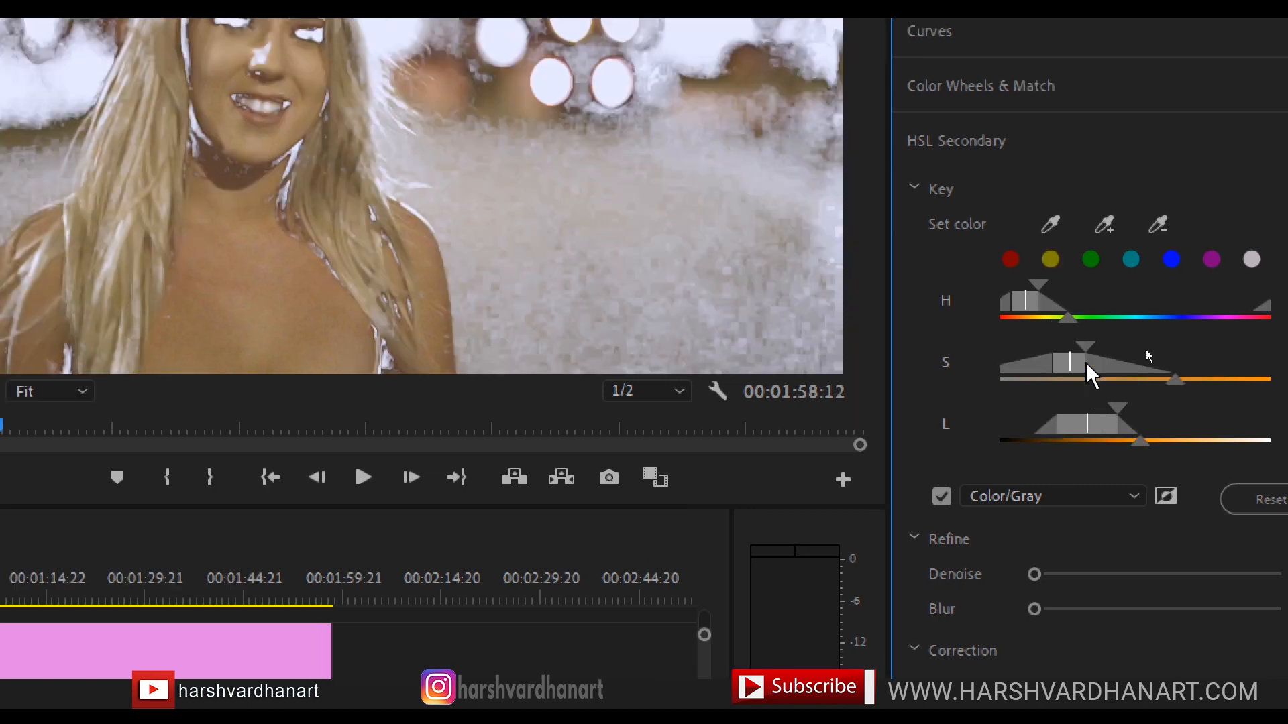
{"action": "left_click_drag", "start_coordinate": [1049, 342], "coordinate": [1054, 342]}
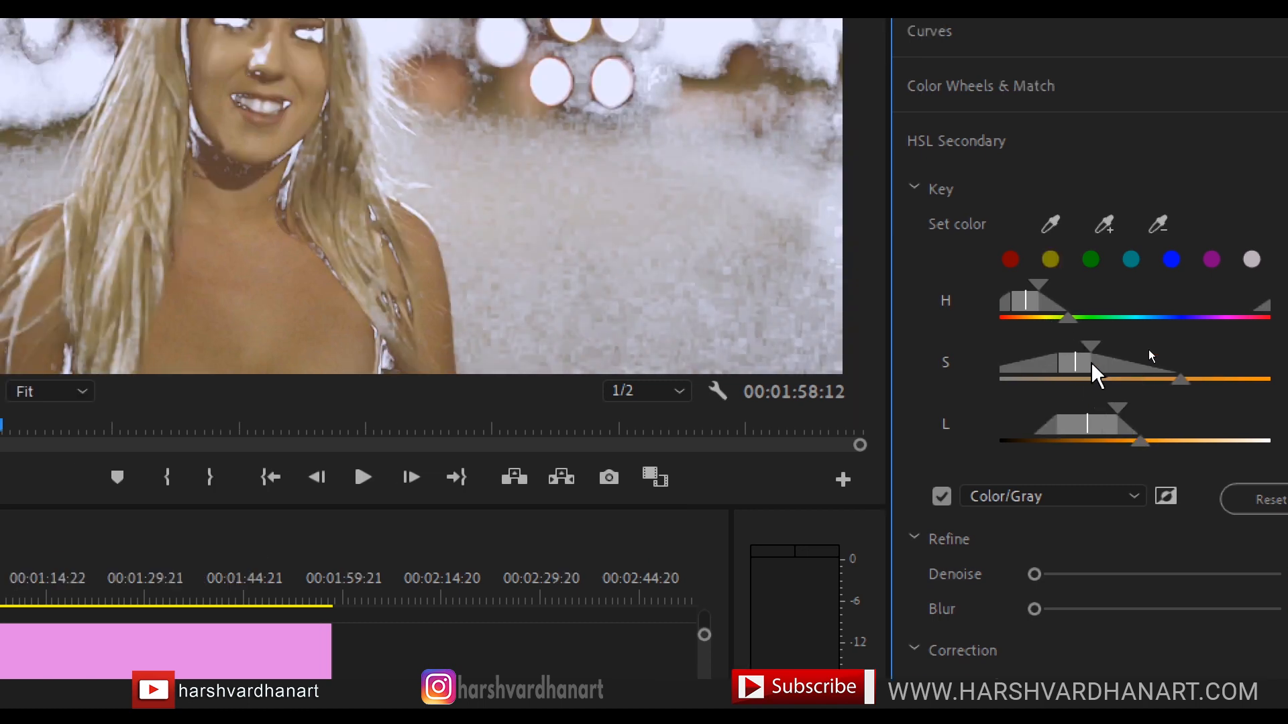
{"action": "left_click_drag", "start_coordinate": [1065, 405], "coordinate": [1055, 405]}
- Add the skin beside the woman's nose to the HSL key and widen the saturation range further
{"action": "left_click", "coordinate": [1104, 225]}
{"action": "left_click", "coordinate": [259, 62]}
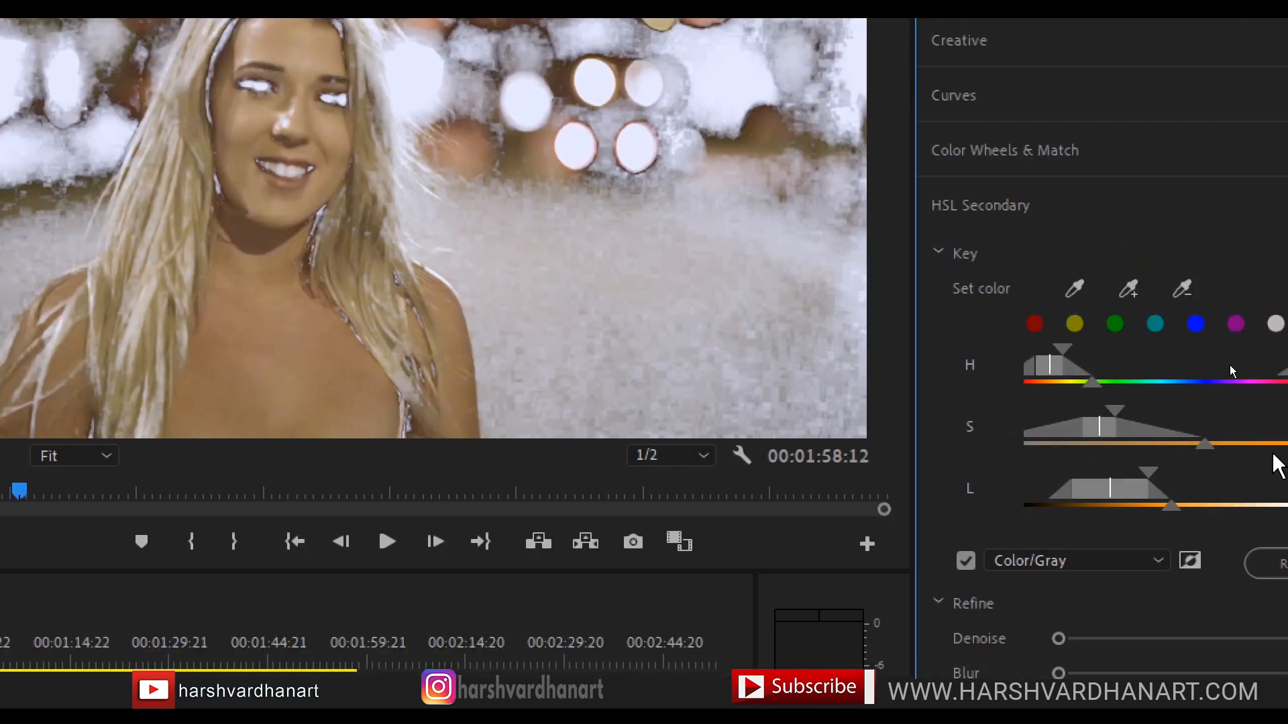
{"action": "left_click_drag", "start_coordinate": [1085, 361], "coordinate": [1090, 360]}
{"action": "left_click_drag", "start_coordinate": [1108, 427], "coordinate": [1125, 404]}
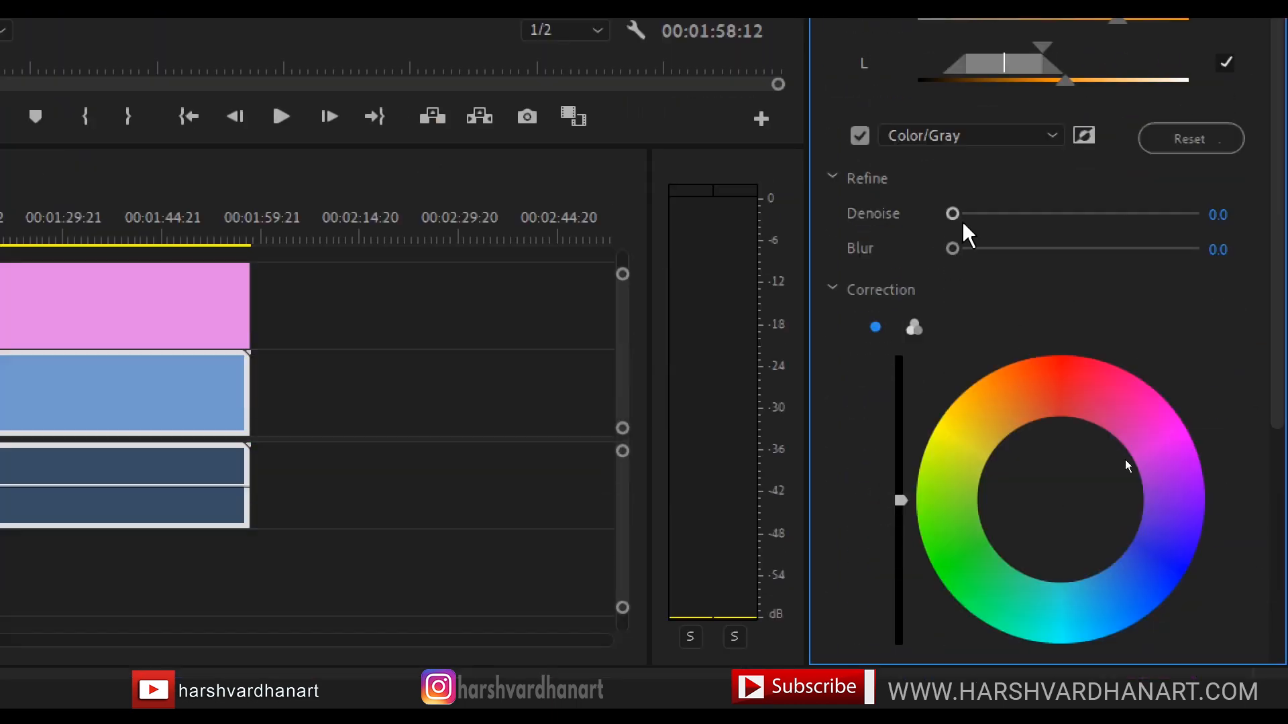
- Refine the key with Denoise 11.9 and Blur 3.1, invert the mask, and turn off the Color/Gray mask view
{"action": "left_click_drag", "start_coordinate": [955, 214], "coordinate": [978, 248]}
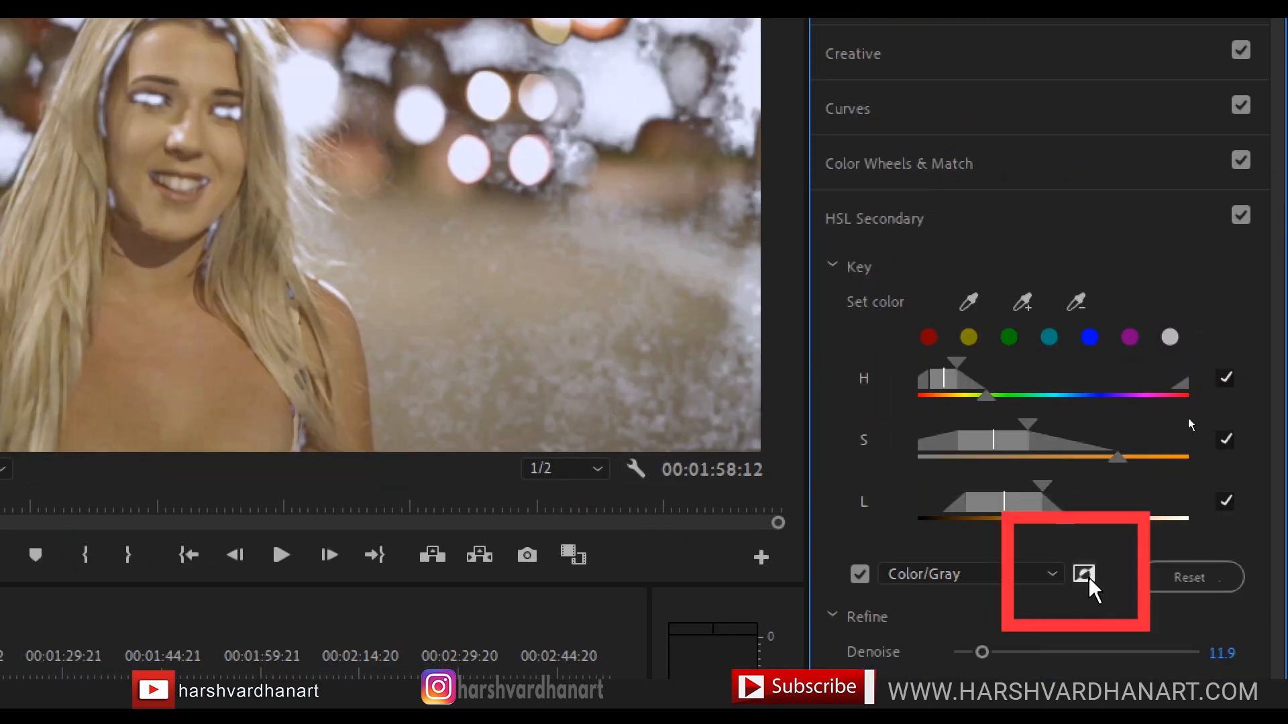
{"action": "left_click", "coordinate": [1084, 573]}
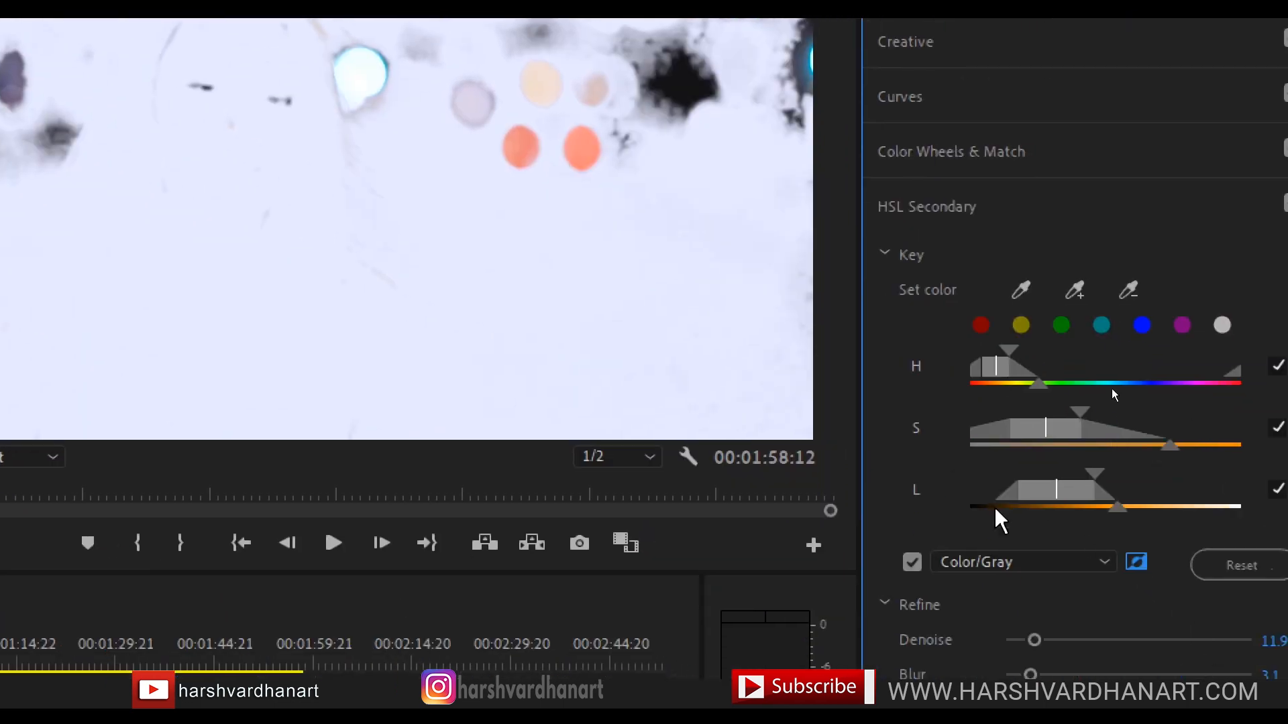
{"action": "left_click", "coordinate": [912, 562]}
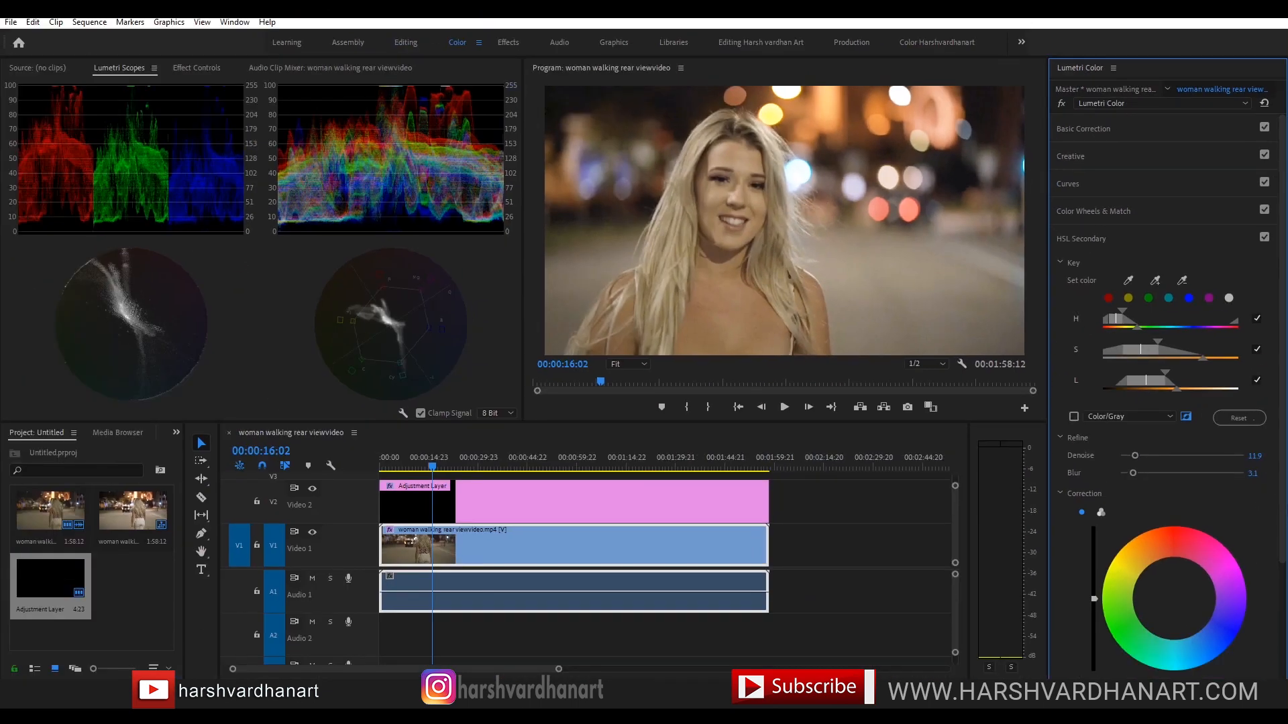
- Tint the area outside the skin key strongly toward cyan with the HSL Secondary correction wheel, checking it at 00:00:14:16 and 00:00:16:02
{"action": "scroll", "coordinate": [1180, 489], "scroll_direction": "down", "scroll_amount": 3}
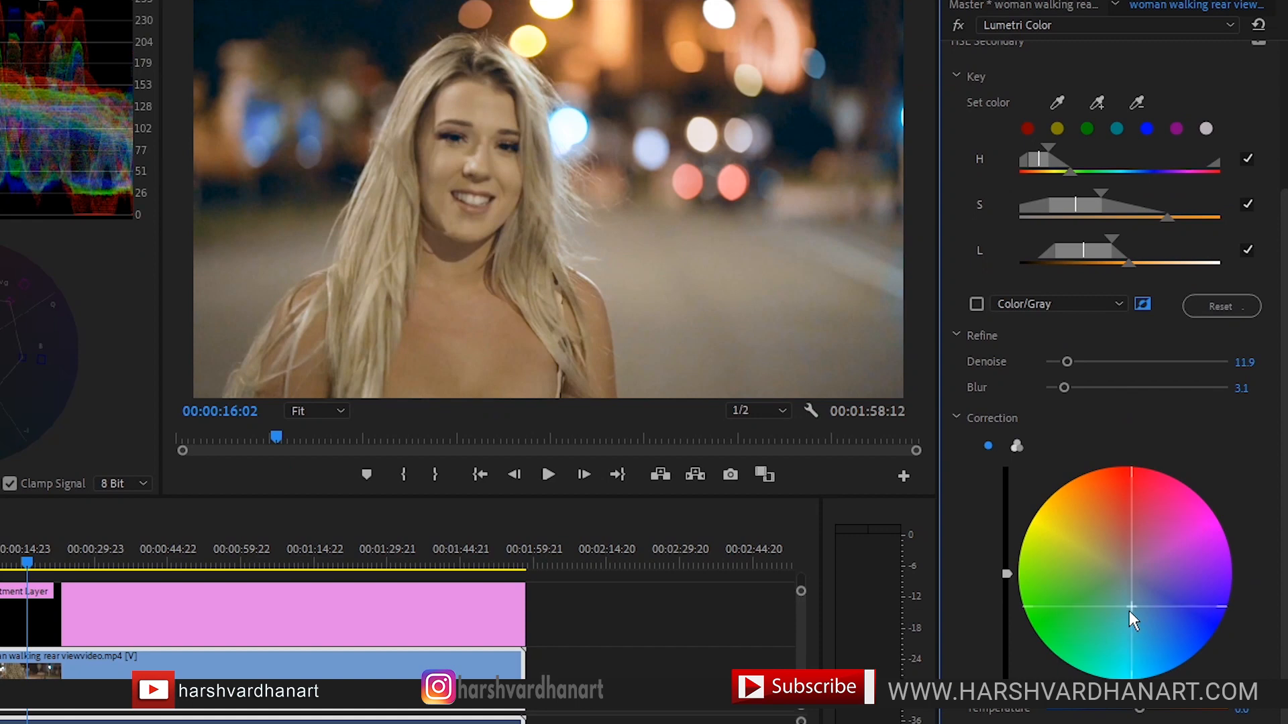
{"action": "mouse_move", "coordinate": [1129, 610]}
{"action": "left_mouse_down"}
{"action": "mouse_move", "coordinate": [1142, 636]}
{"action": "mouse_move", "coordinate": [1129, 633]}
{"action": "mouse_move", "coordinate": [1143, 622]}
{"action": "mouse_move", "coordinate": [1074, 605]}
{"action": "mouse_move", "coordinate": [1074, 592]}
{"action": "mouse_move", "coordinate": [1145, 621]}
{"action": "mouse_move", "coordinate": [1130, 624]}
{"action": "left_mouse_up"}
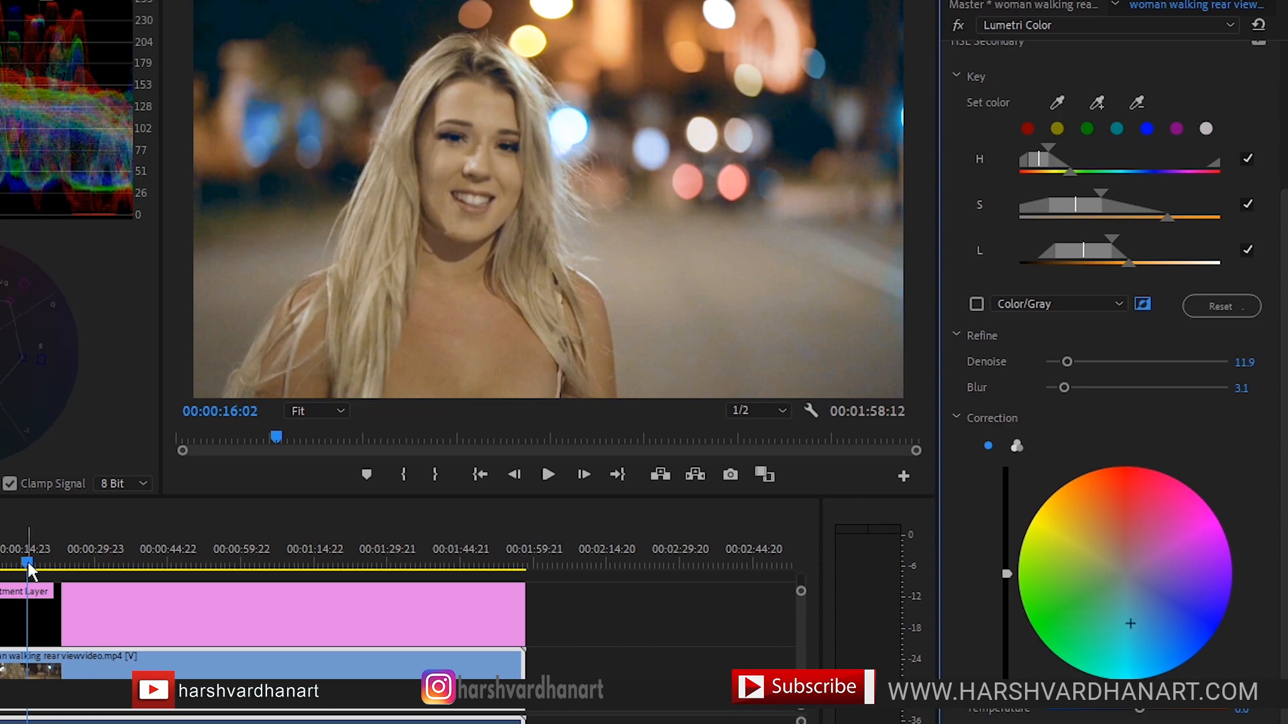
{"action": "mouse_move", "coordinate": [27, 562]}
{"action": "left_mouse_down"}
{"action": "mouse_move", "coordinate": [139, 566]}
{"action": "mouse_move", "coordinate": [27, 545]}
{"action": "mouse_move", "coordinate": [65, 561]}
{"action": "mouse_move", "coordinate": [21, 557]}
{"action": "left_mouse_up"}
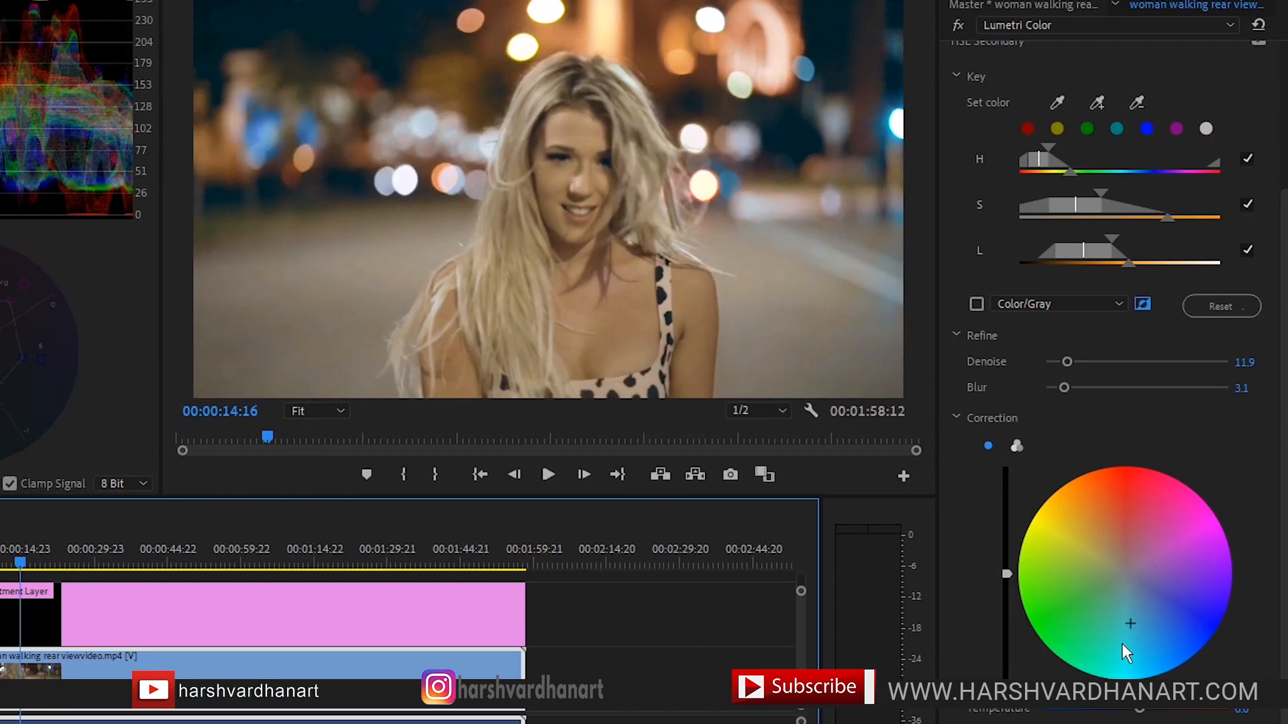
{"action": "mouse_move", "coordinate": [1131, 629]}
{"action": "left_mouse_down"}
{"action": "mouse_move", "coordinate": [1157, 624]}
{"action": "mouse_move", "coordinate": [1179, 594]}
{"action": "mouse_move", "coordinate": [1151, 519]}
{"action": "mouse_move", "coordinate": [1087, 520]}
{"action": "mouse_move", "coordinate": [1085, 587]}
{"action": "mouse_move", "coordinate": [1148, 658]}
{"action": "mouse_move", "coordinate": [1125, 640]}
{"action": "left_mouse_up"}
{"action": "left_click", "coordinate": [25, 559]}
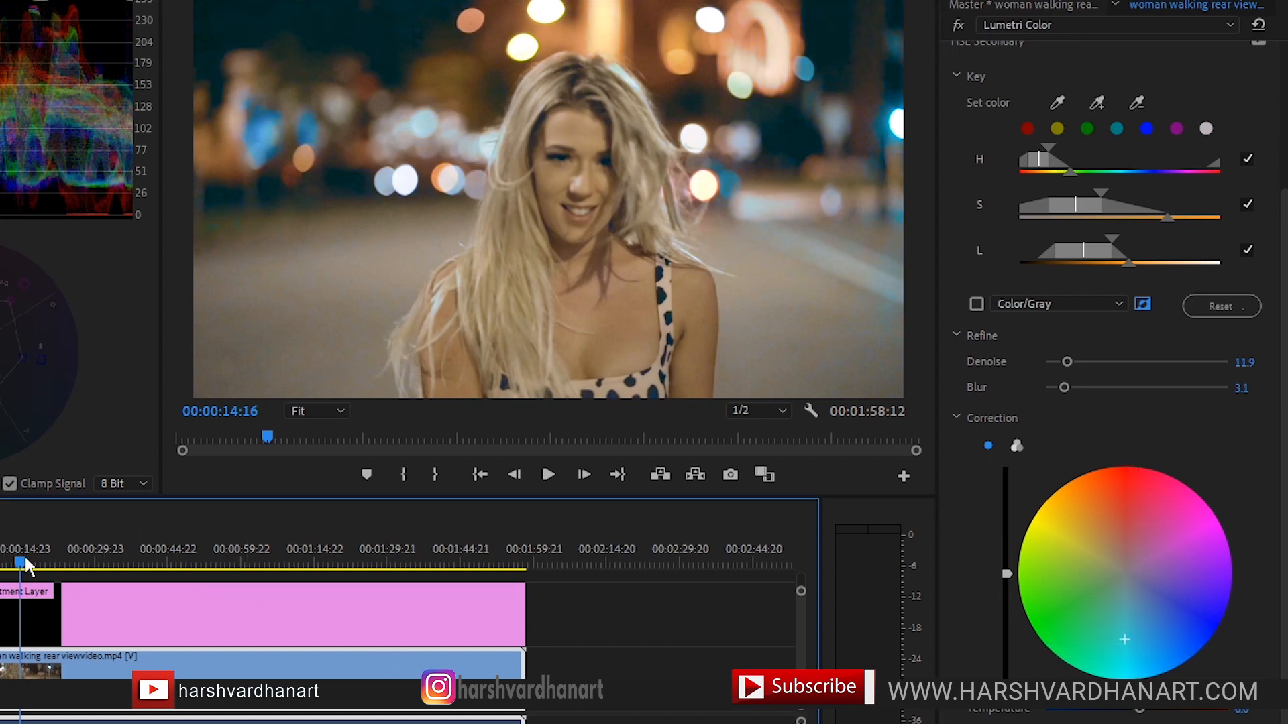
{"action": "mouse_move", "coordinate": [25, 557]}
{"action": "left_mouse_down"}
{"action": "mouse_move", "coordinate": [336, 565]}
{"action": "mouse_move", "coordinate": [26, 564]}
{"action": "left_mouse_up"}
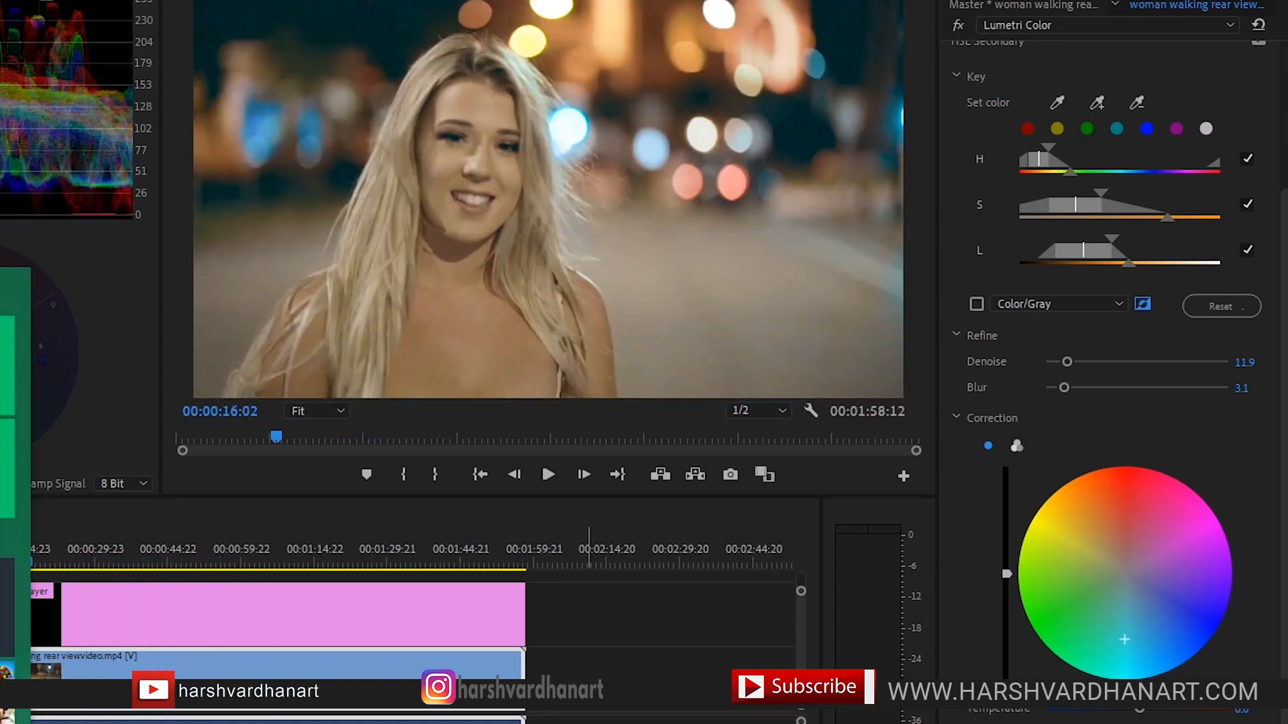
- Compare the clip with Lumetri Color off and on at 00:00:16:02 and 00:00:13:20, save the project, and review other frames
{"action": "left_click", "coordinate": [957, 24]}
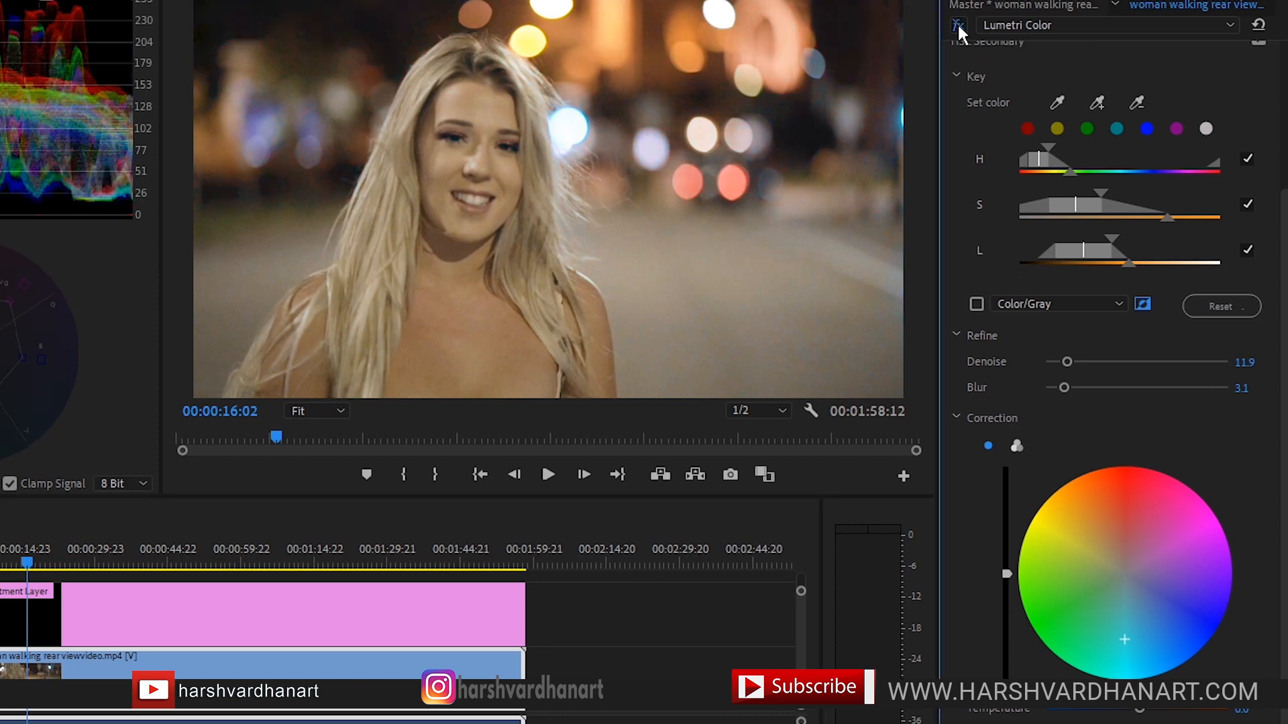
{"action": "left_click", "coordinate": [957, 26]}
{"action": "left_click", "coordinate": [958, 26]}
{"action": "left_click", "coordinate": [18, 564]}
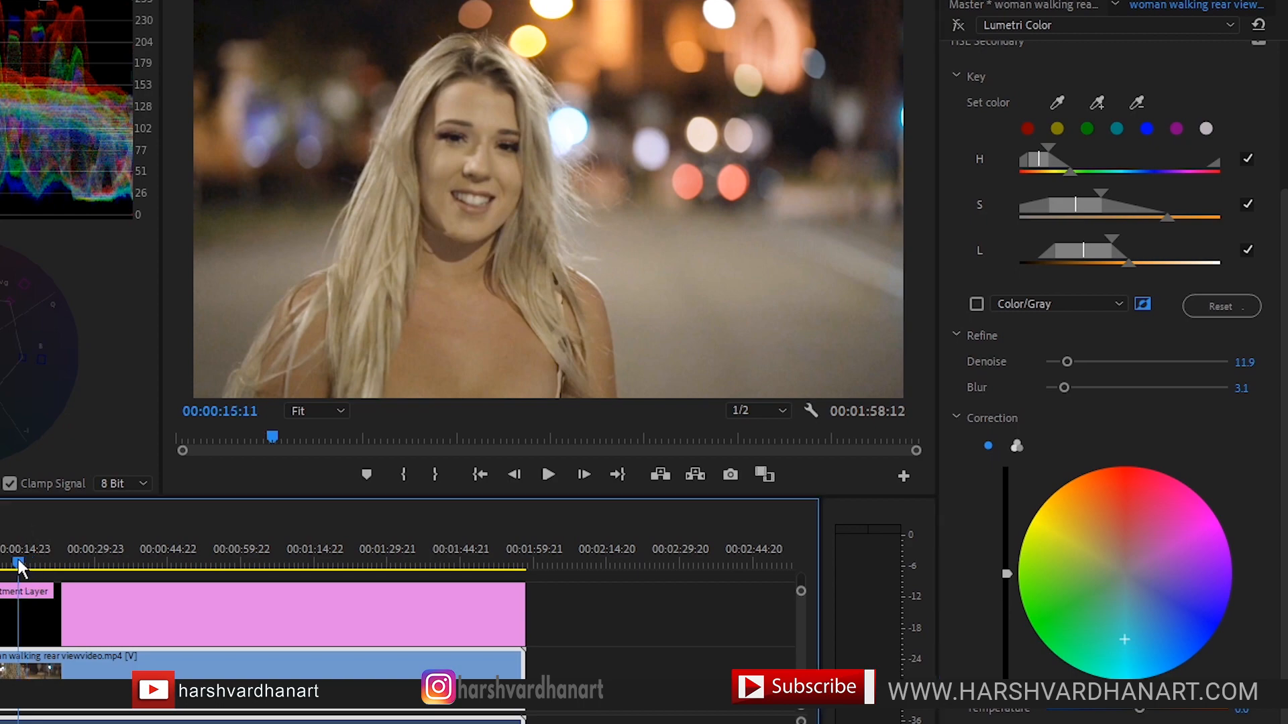
{"action": "left_click_drag", "start_coordinate": [18, 567], "coordinate": [259, 564]}
{"action": "key", "text": "ctrl+s"}
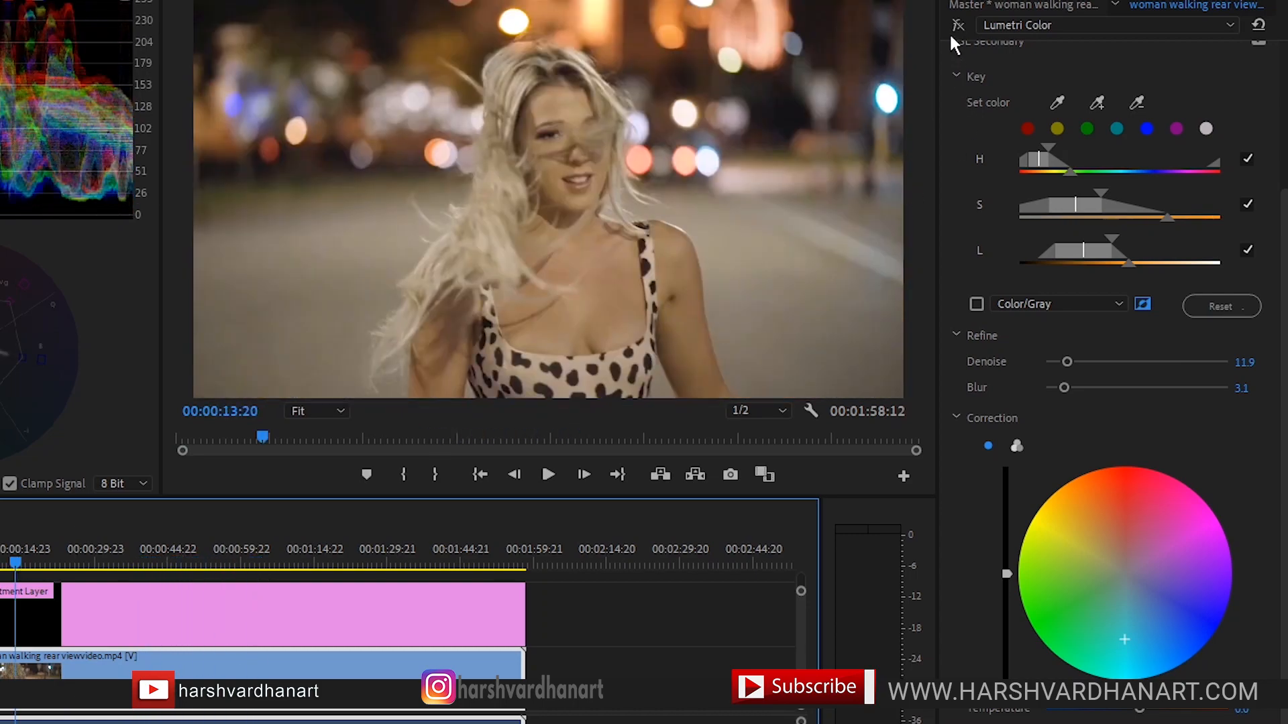
{"action": "left_click", "coordinate": [956, 27]}
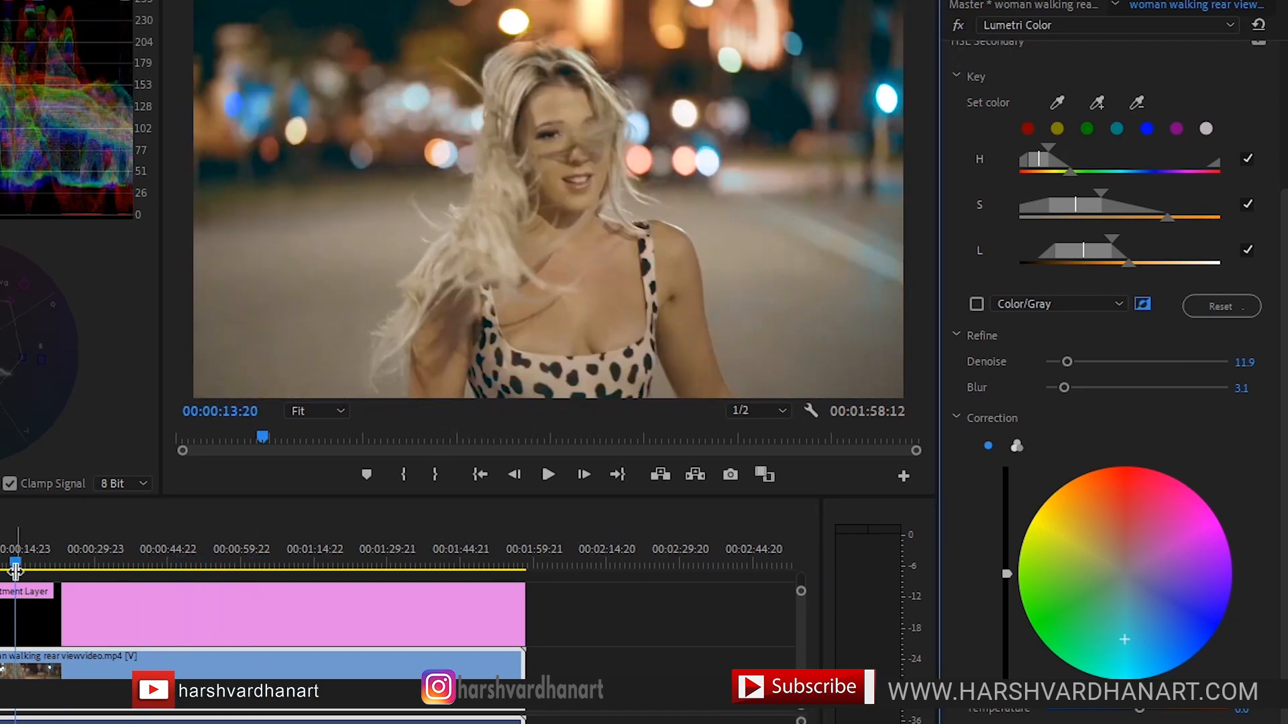
{"action": "mouse_move", "coordinate": [16, 573]}
{"action": "left_mouse_down"}
{"action": "mouse_move", "coordinate": [2, 574]}
{"action": "mouse_move", "coordinate": [37, 572]}
{"action": "left_mouse_up"}
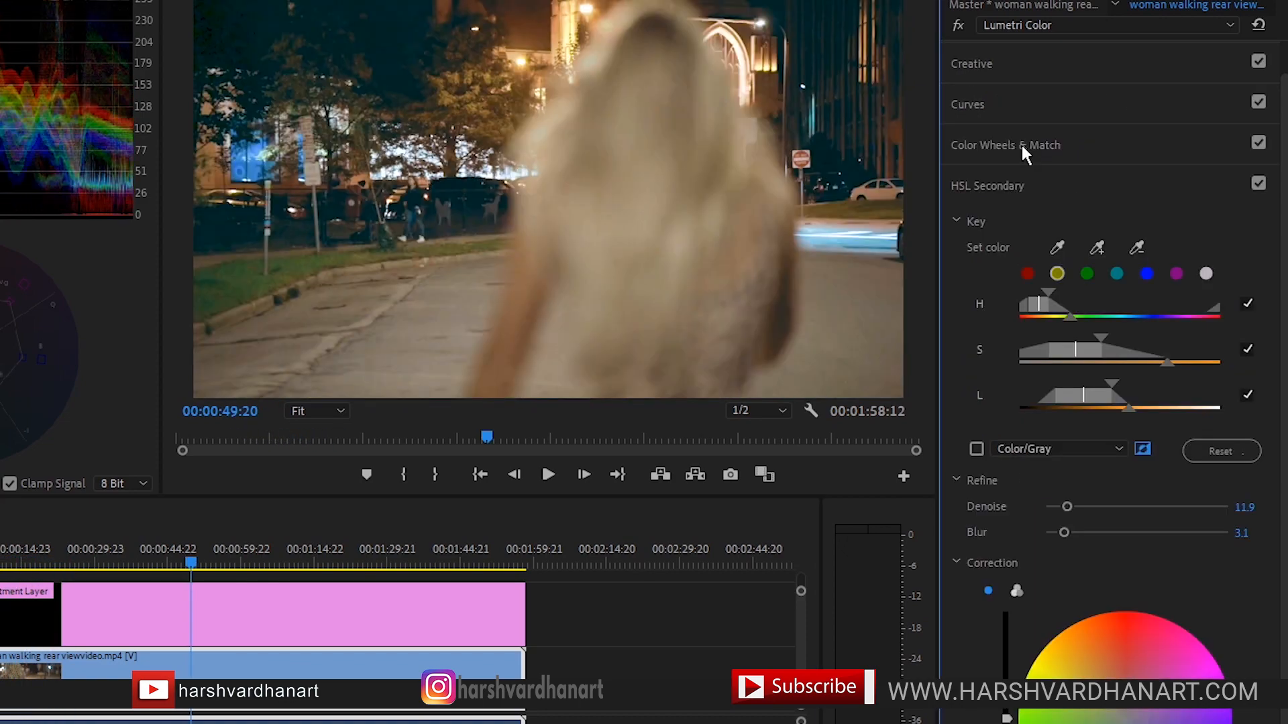
- Try a gentle S-curve on the clip's RGB curve with a midpoint and a lowered shadow point, checking frames up to 00:00:57:09
{"action": "left_click", "coordinate": [973, 145]}
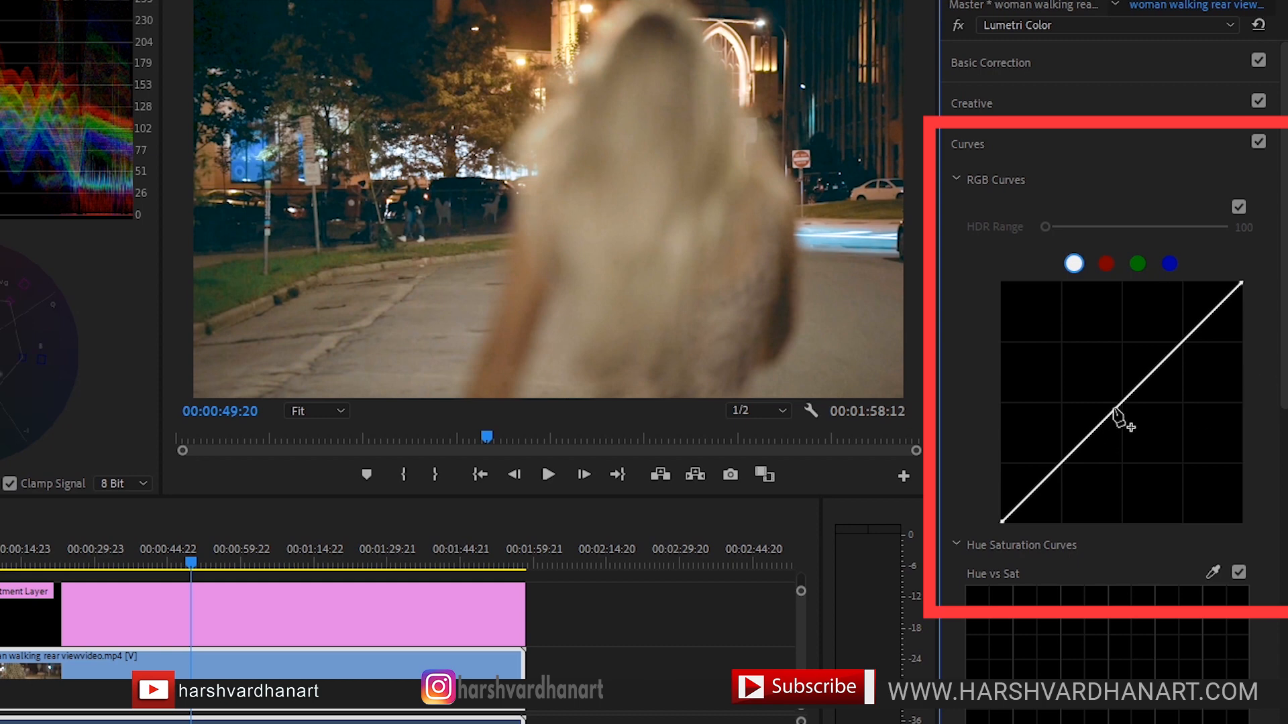
{"action": "left_click", "coordinate": [1064, 474]}
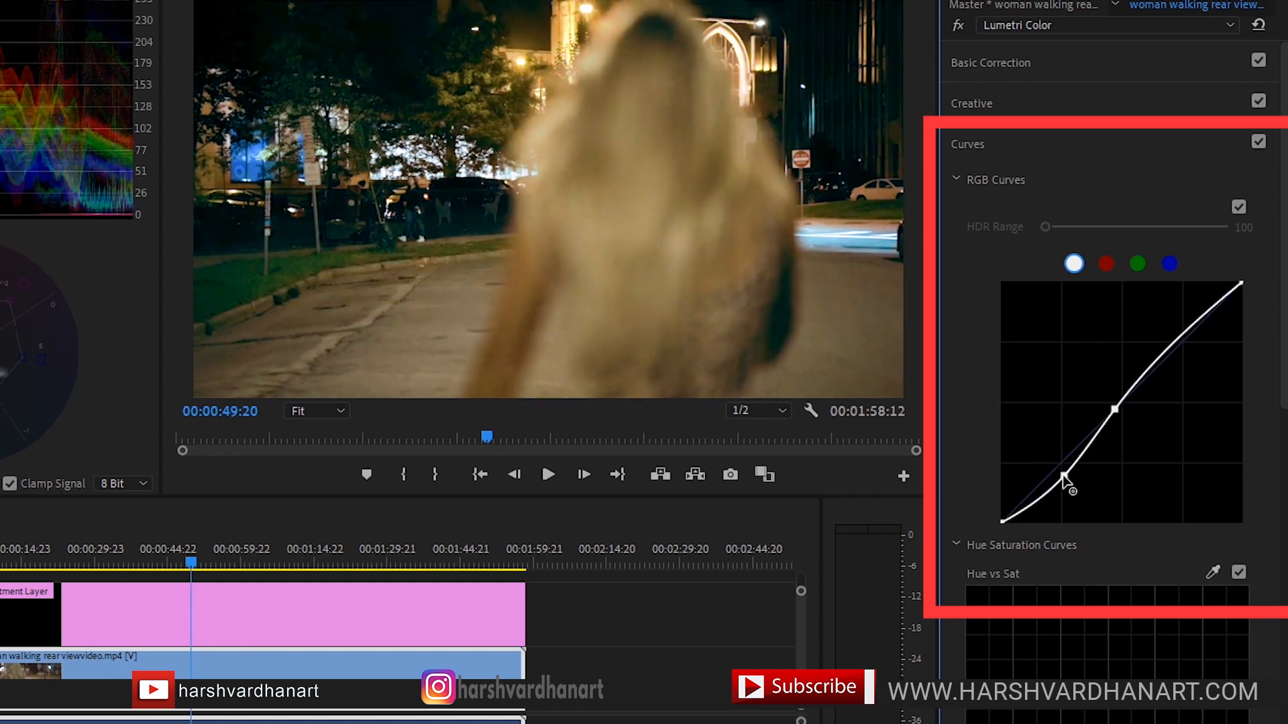
{"action": "left_click_drag", "start_coordinate": [1064, 477], "coordinate": [1058, 472]}
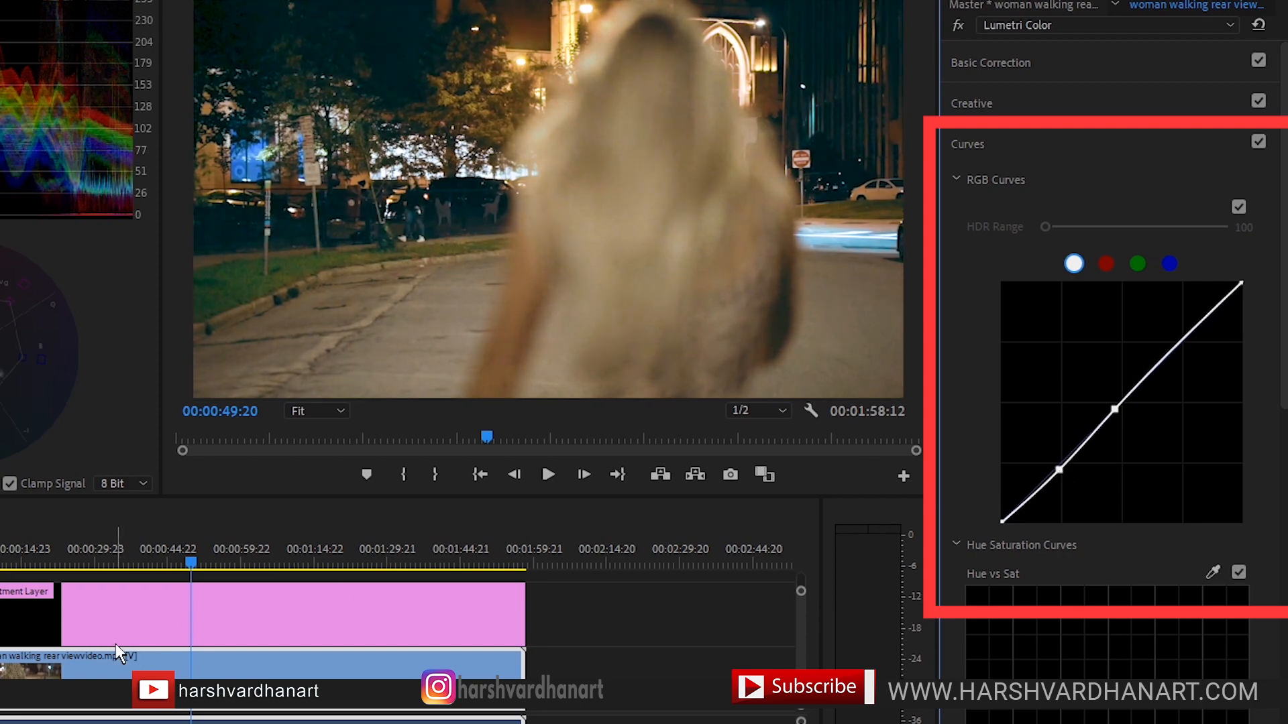
{"action": "left_click_drag", "start_coordinate": [132, 559], "coordinate": [31, 559]}
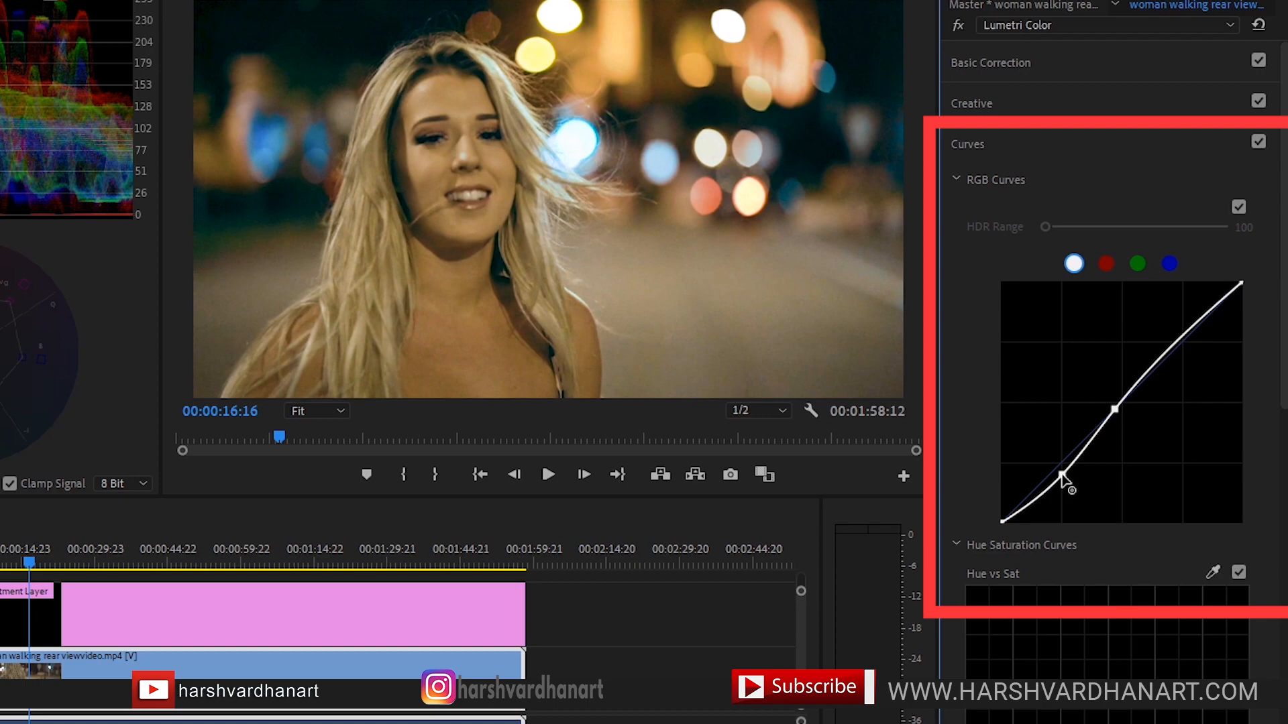
{"action": "left_click_drag", "start_coordinate": [1062, 477], "coordinate": [1057, 481]}
{"action": "mouse_move", "coordinate": [229, 562]}
{"action": "left_mouse_down"}
{"action": "mouse_move", "coordinate": [217, 561]}
{"action": "mouse_move", "coordinate": [229, 561]}
{"action": "left_mouse_up"}
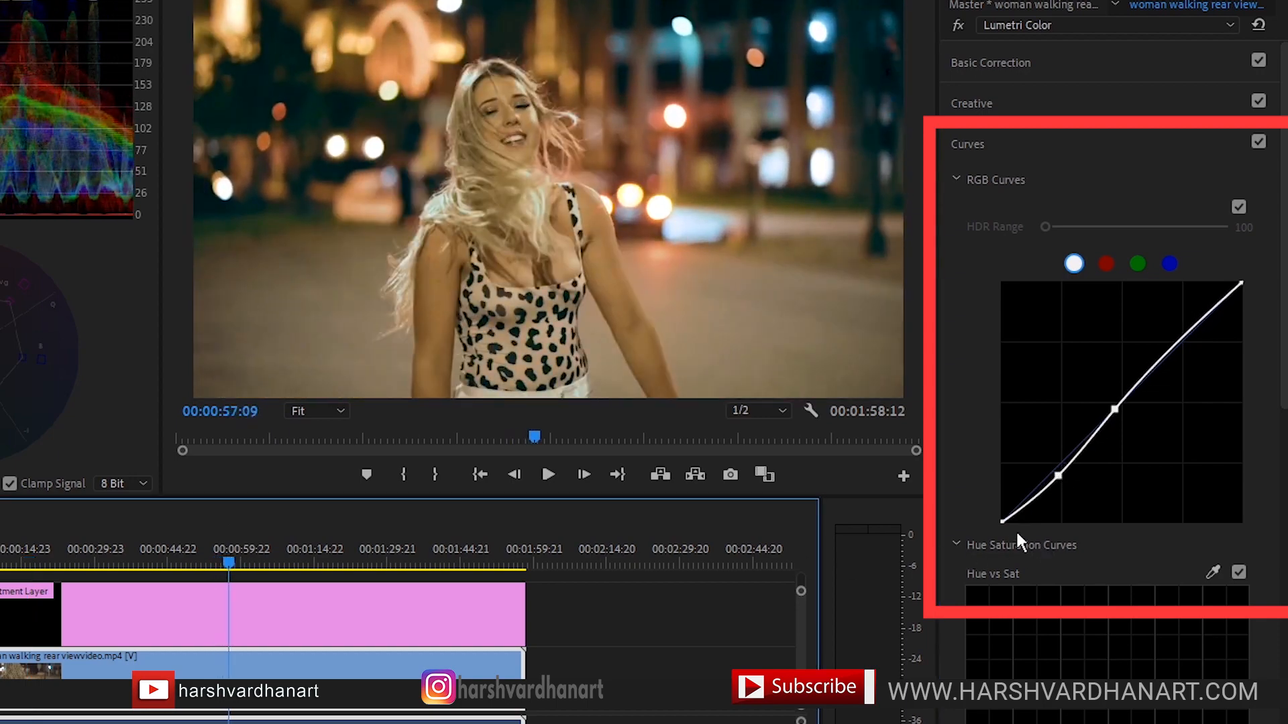
- Try raising the black point and shifting the midpoint of the clip's RGB curve, and reset the curve to a straight line
{"action": "left_click", "coordinate": [1000, 519]}
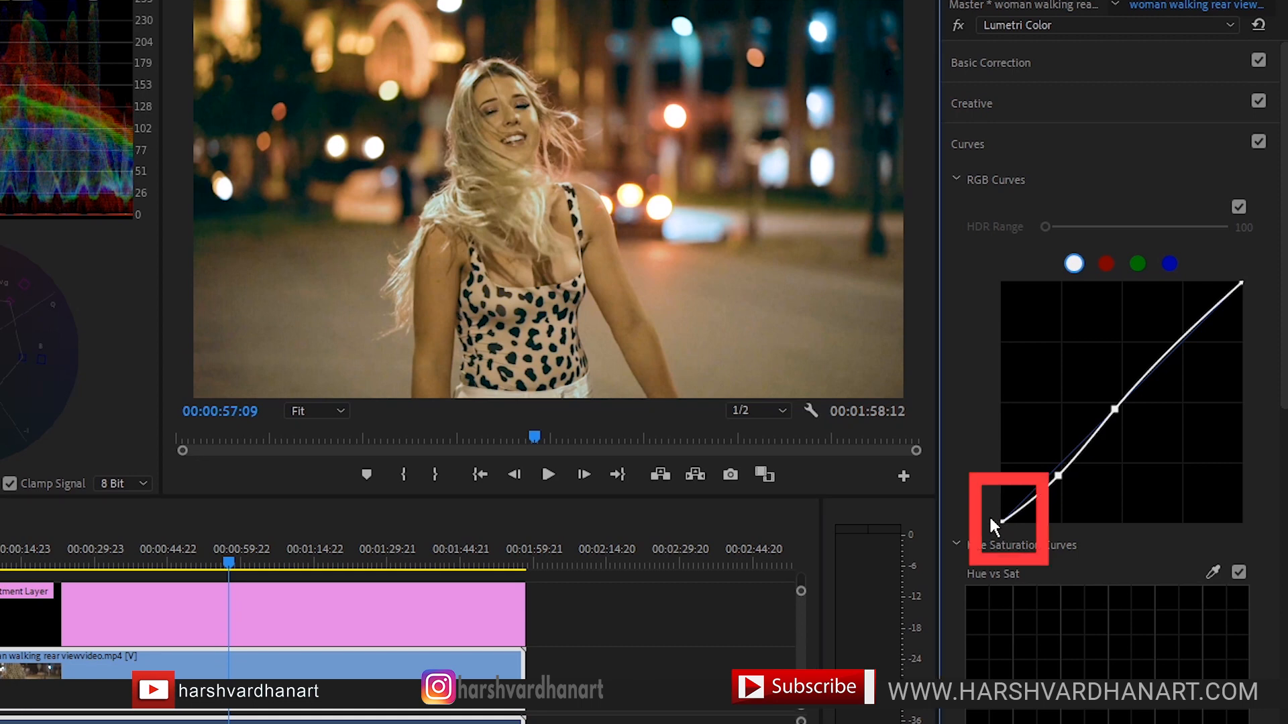
{"action": "left_click_drag", "start_coordinate": [1001, 518], "coordinate": [995, 518]}
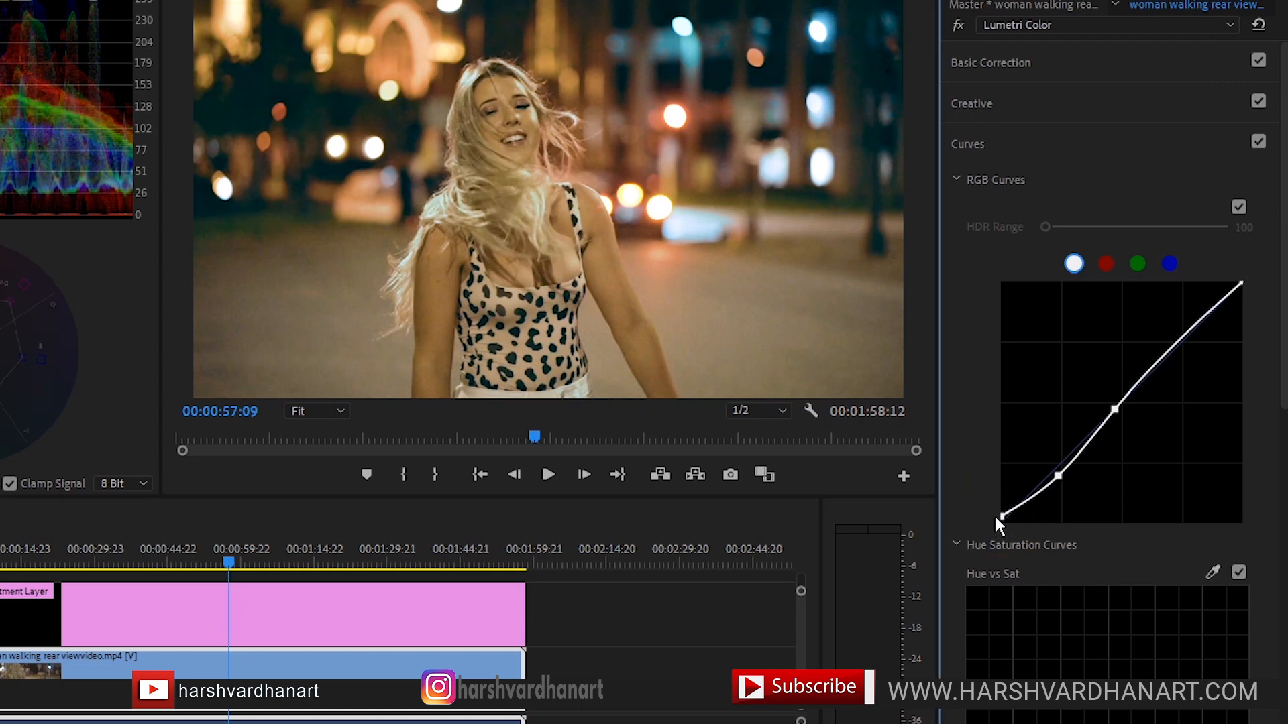
{"action": "left_click_drag", "start_coordinate": [231, 570], "coordinate": [32, 562]}
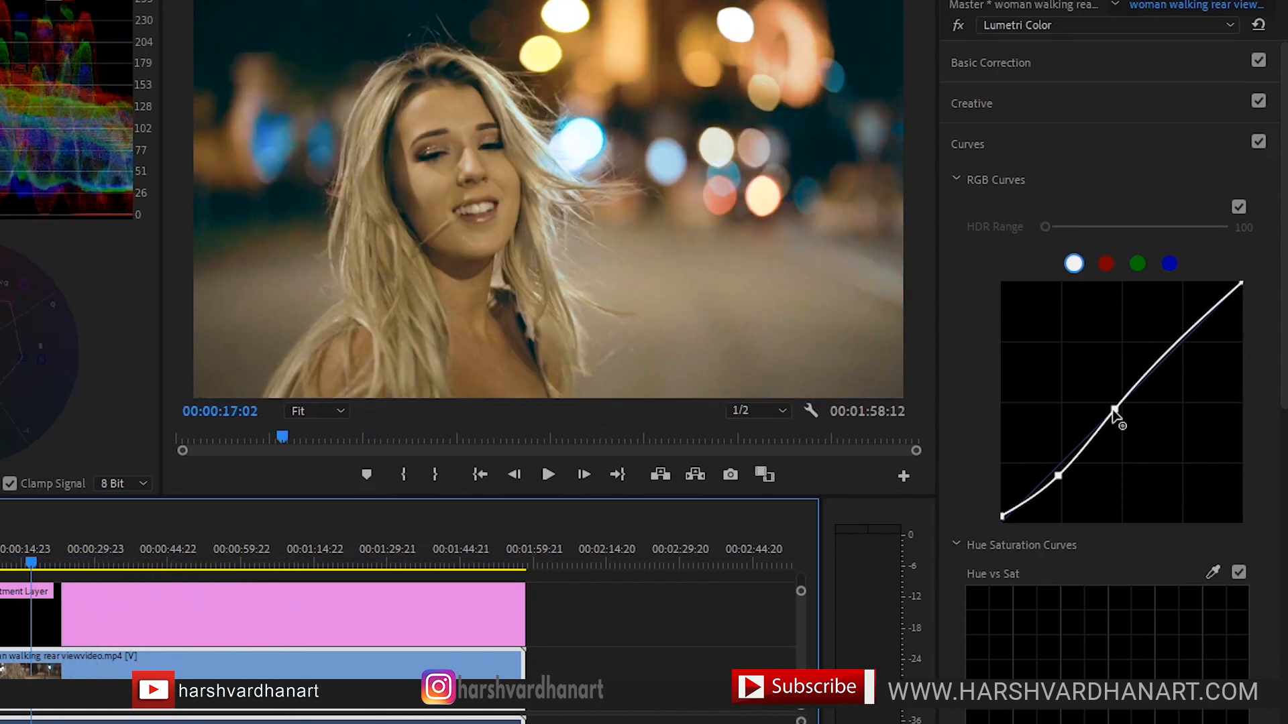
{"action": "left_click_drag", "start_coordinate": [1114, 410], "coordinate": [1166, 453]}
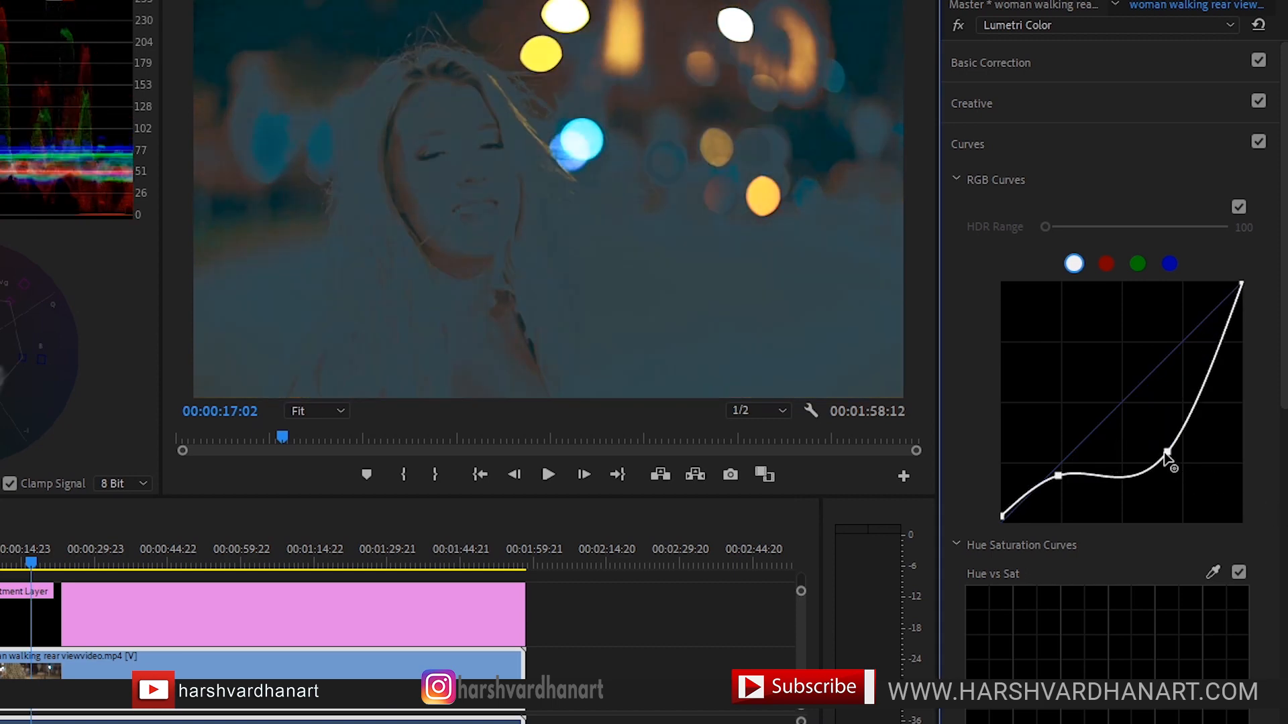
{"action": "double_click", "coordinate": [1165, 459]}
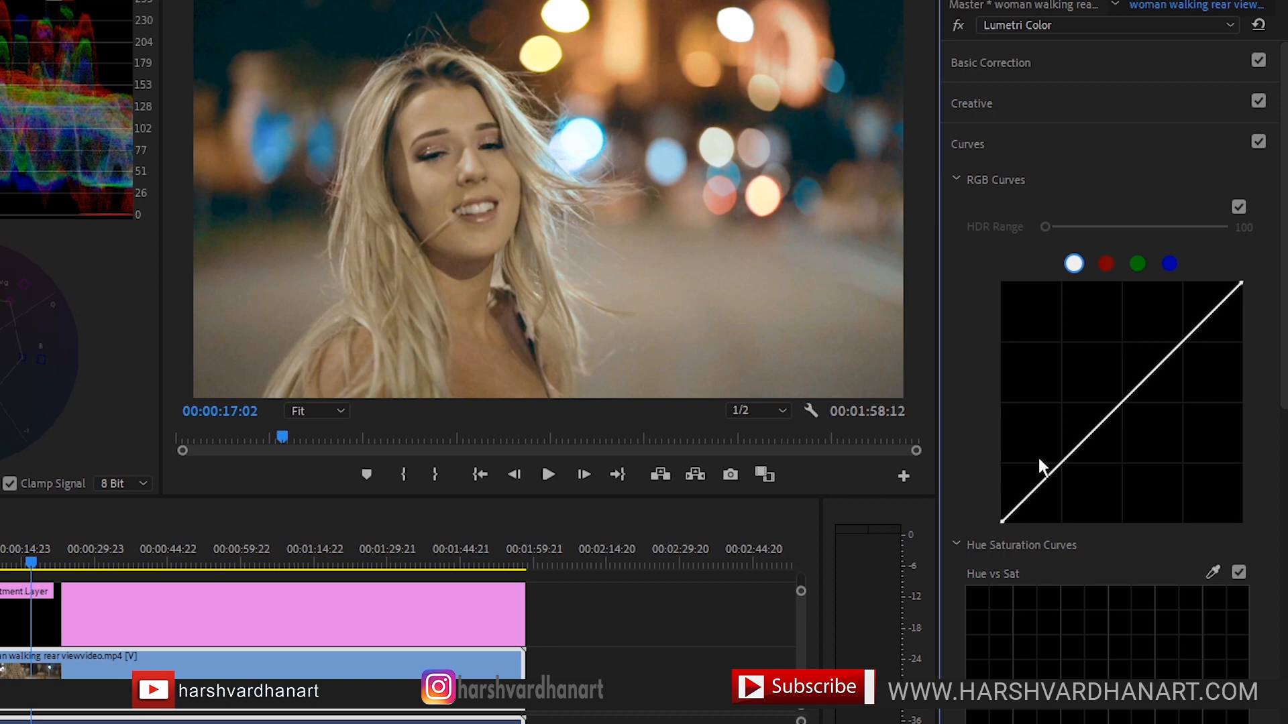
- On the adjustment layer's RGB curve, anchor the midpoint and slightly lower the shadows, checking the result at 00:00:16:07
{"action": "left_click", "coordinate": [92, 627]}
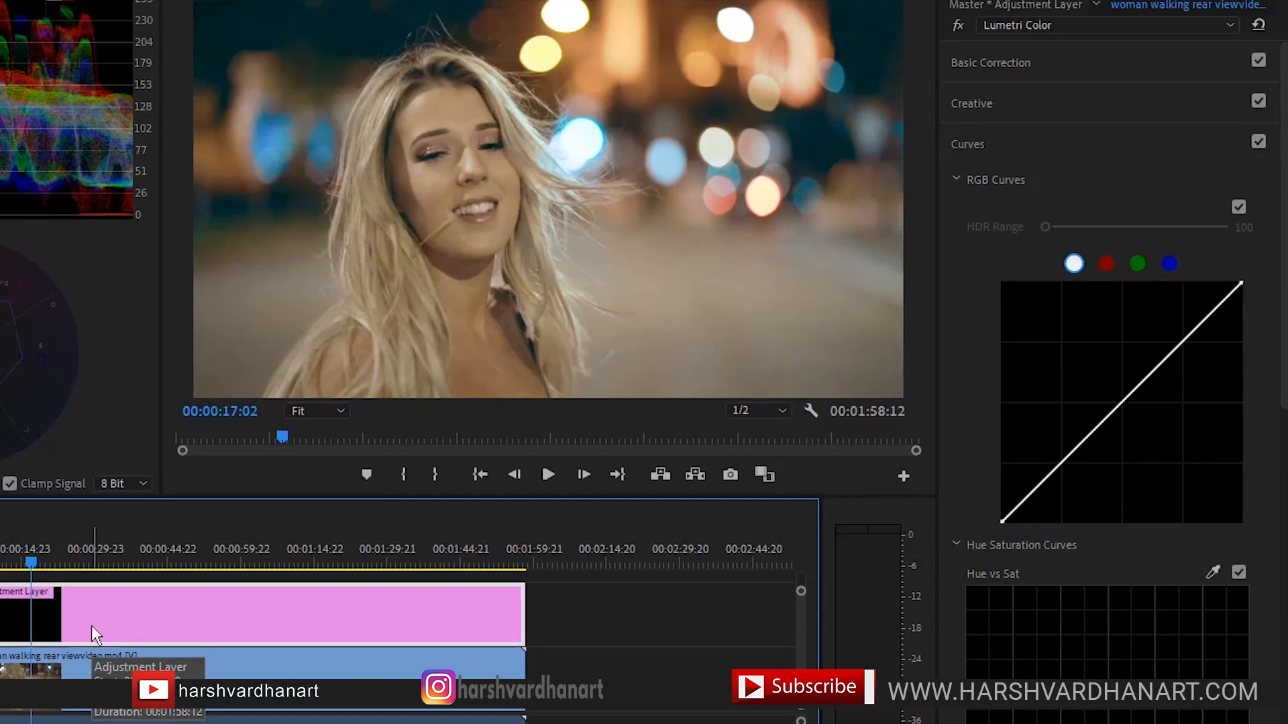
{"action": "left_click", "coordinate": [1120, 405]}
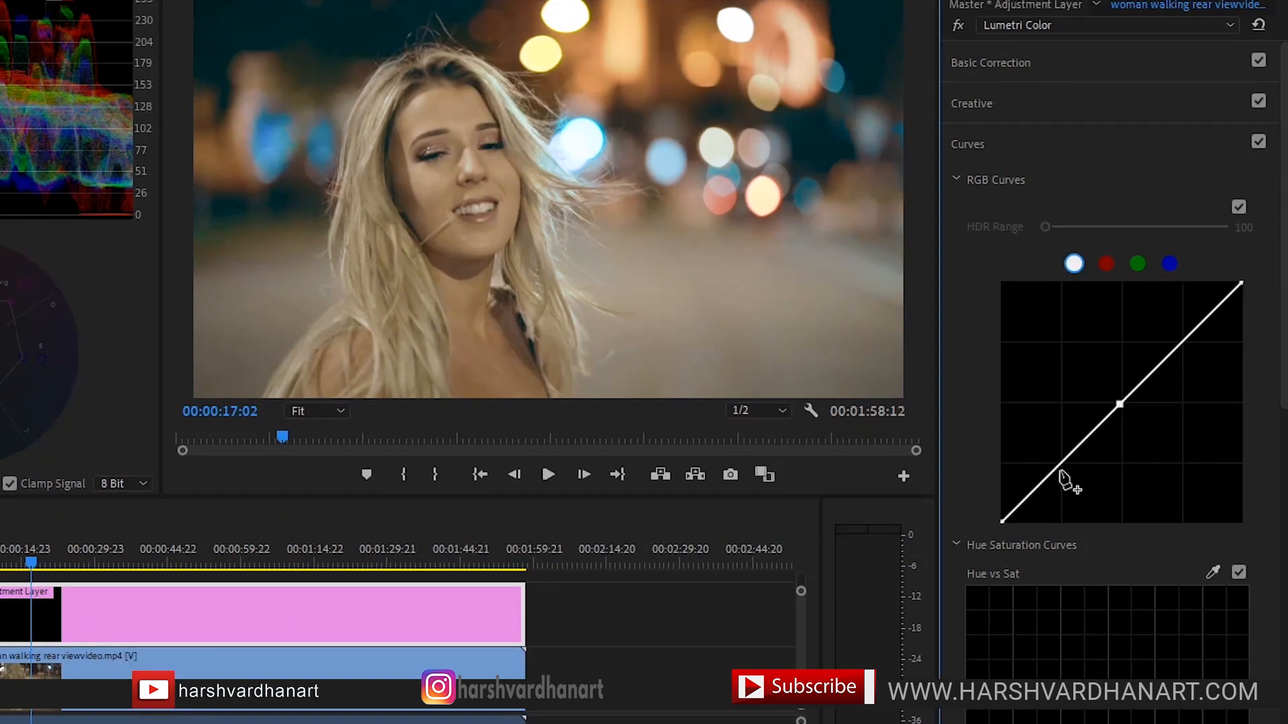
{"action": "left_click_drag", "start_coordinate": [1060, 464], "coordinate": [1062, 472]}
{"action": "mouse_move", "coordinate": [5, 562]}
{"action": "left_mouse_down"}
{"action": "mouse_move", "coordinate": [175, 565]}
{"action": "mouse_move", "coordinate": [6, 565]}
{"action": "mouse_move", "coordinate": [28, 565]}
{"action": "left_mouse_up"}
- On the adjustment layer's Luma vs Sat curve, anchor the lower midtones and pull shadow saturation to the minimum, checking the result at 00:00:16:02
{"action": "scroll", "coordinate": [1107, 335], "scroll_direction": "down", "scroll_amount": 10}
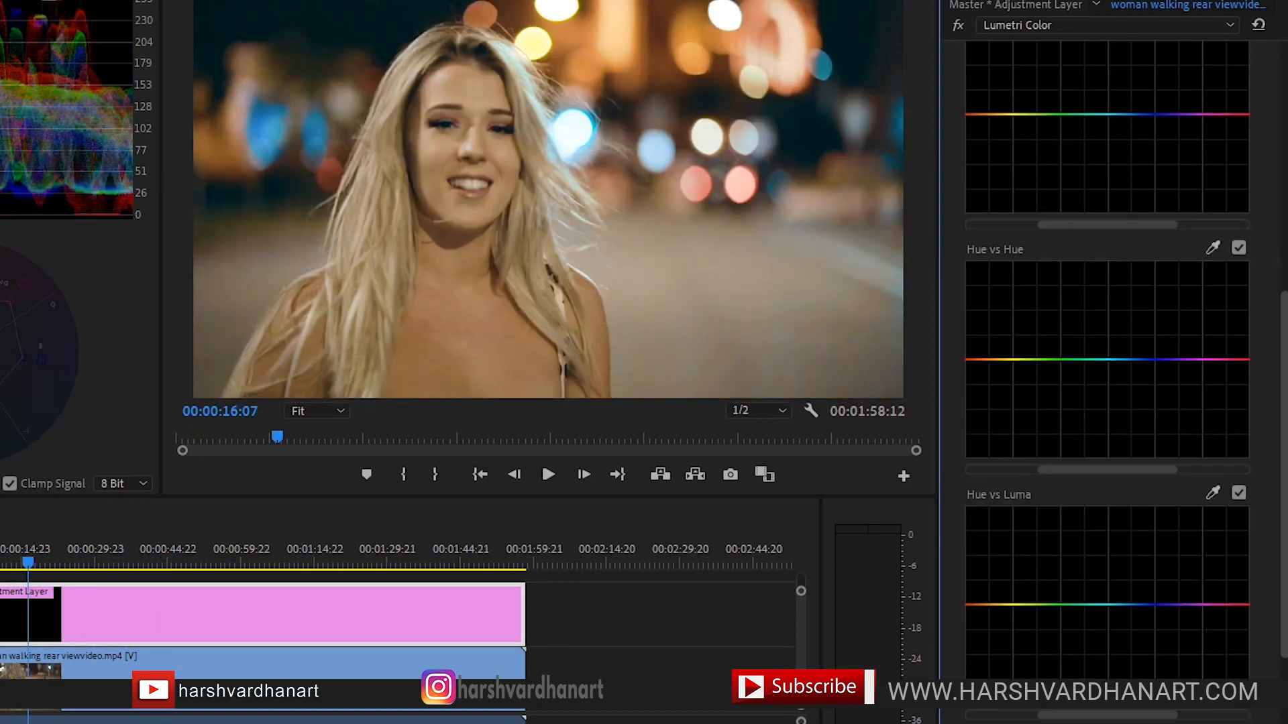
{"action": "scroll", "coordinate": [1098, 418], "scroll_direction": "down", "scroll_amount": 3}
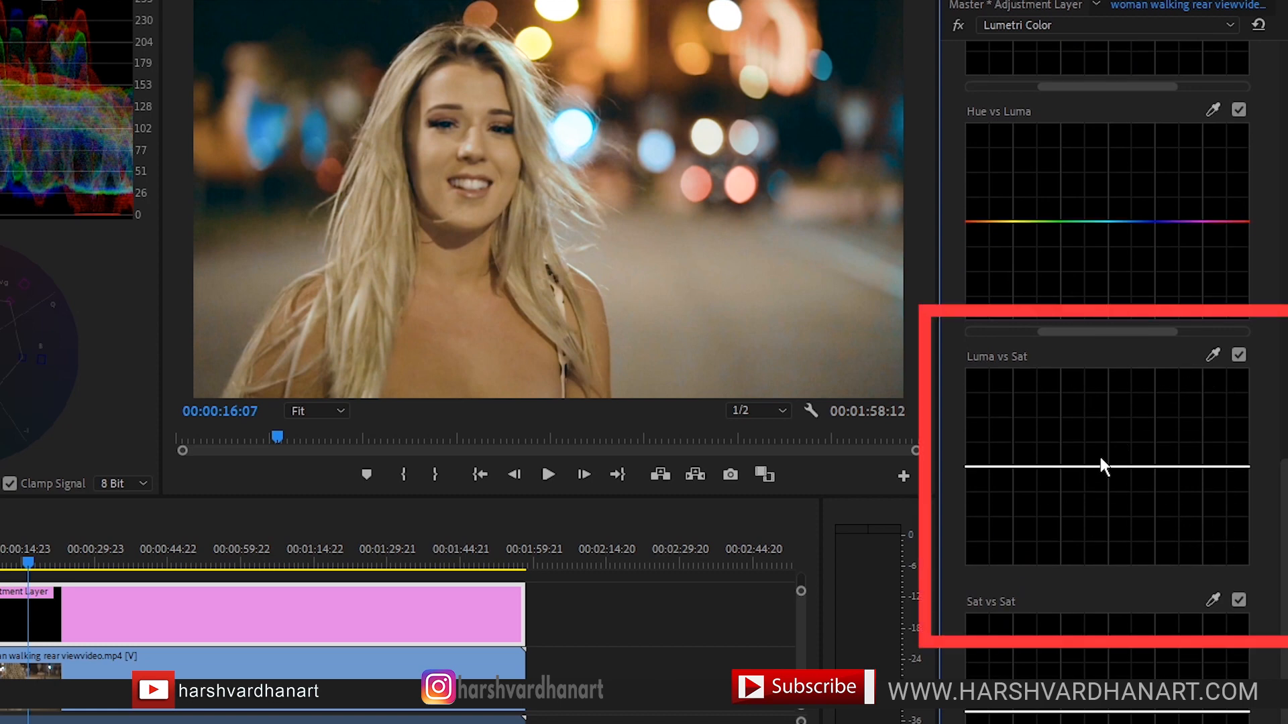
{"action": "left_click", "coordinate": [1022, 467]}
{"action": "left_click_drag", "start_coordinate": [993, 467], "coordinate": [984, 564]}
{"action": "left_click_drag", "start_coordinate": [1024, 472], "coordinate": [1039, 470]}
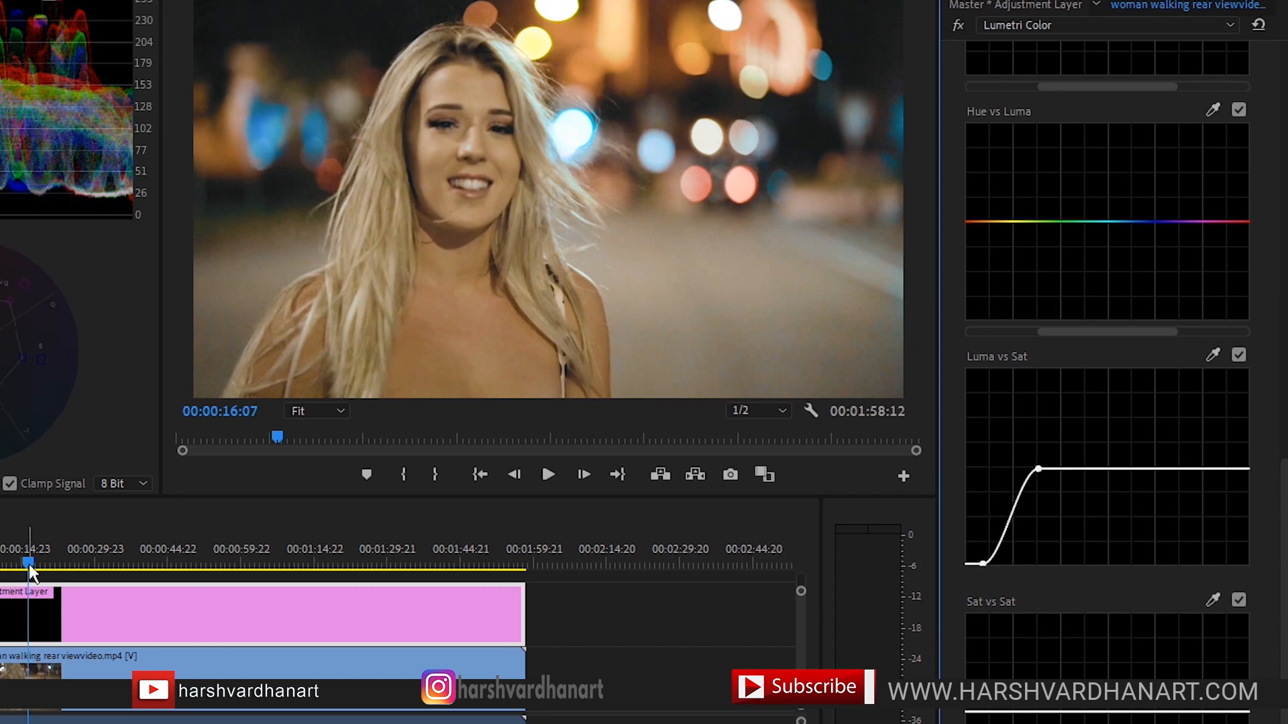
{"action": "mouse_move", "coordinate": [30, 564]}
{"action": "left_mouse_down"}
{"action": "mouse_move", "coordinate": [120, 566]}
{"action": "mouse_move", "coordinate": [0, 562]}
{"action": "mouse_move", "coordinate": [54, 553]}
{"action": "mouse_move", "coordinate": [26, 553]}
{"action": "left_mouse_up"}
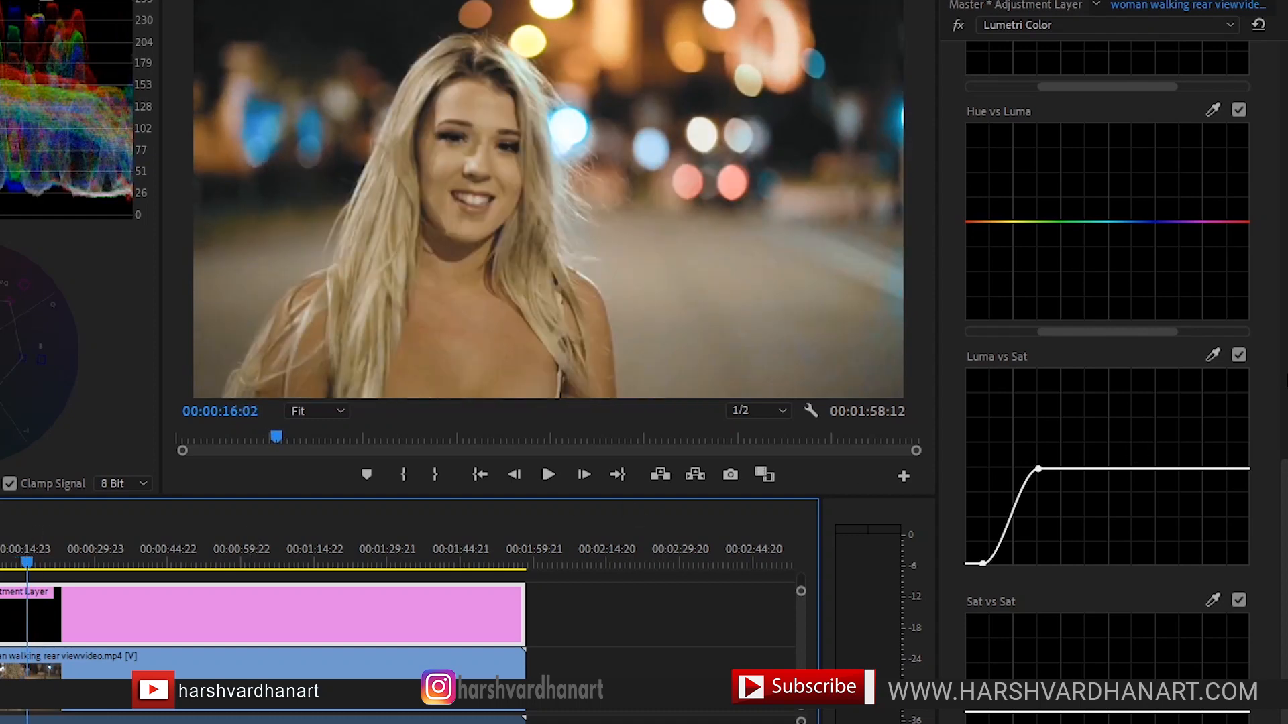
- Sample the skin tone for the Hue vs Sat curve and slightly raise the orange saturation, widening its range toward yellow and checking nearby frames
{"action": "scroll", "coordinate": [1107, 375], "scroll_direction": "up", "scroll_amount": 6}
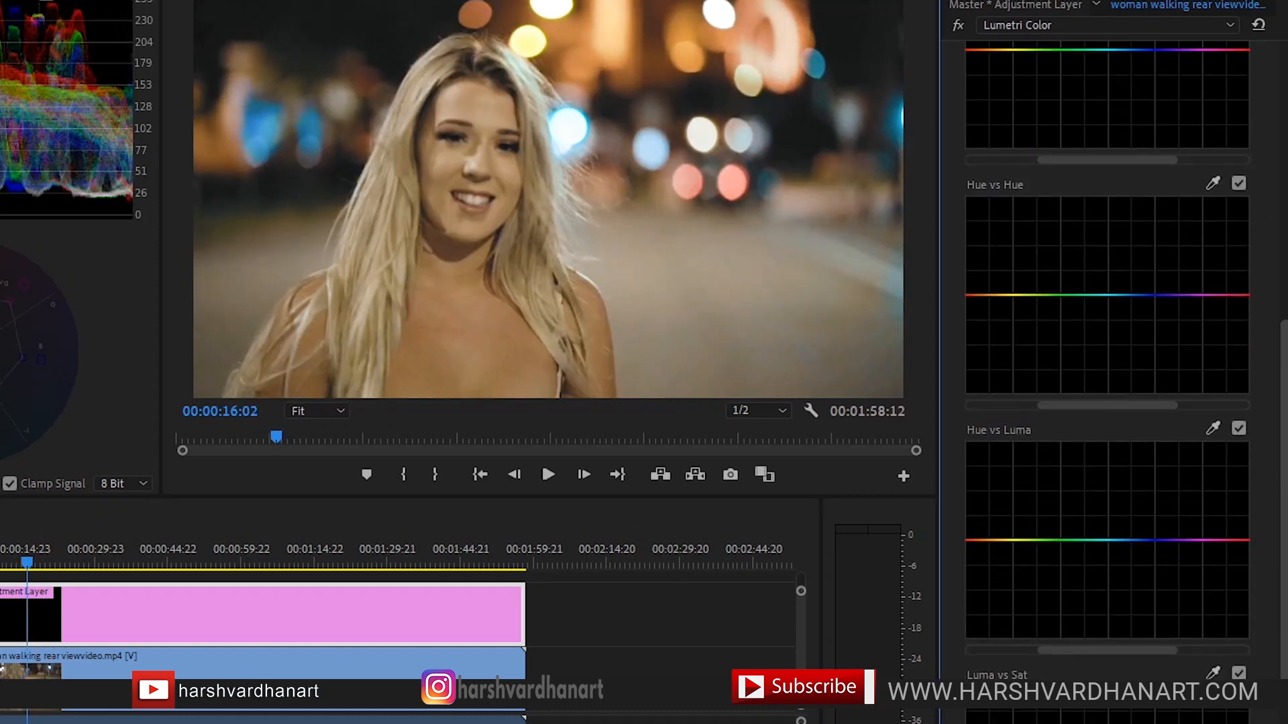
{"action": "scroll", "coordinate": [1216, 228], "scroll_direction": "up", "scroll_amount": 2}
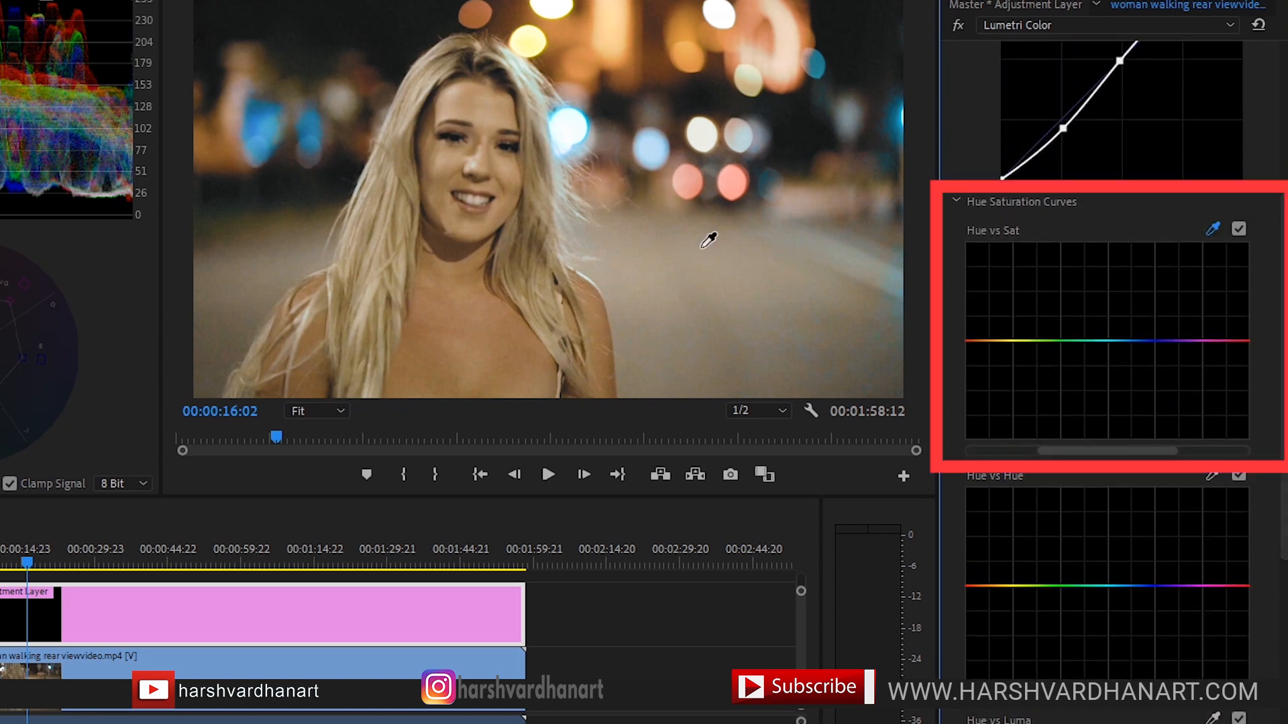
{"action": "left_click", "coordinate": [483, 314]}
{"action": "left_click", "coordinate": [982, 342]}
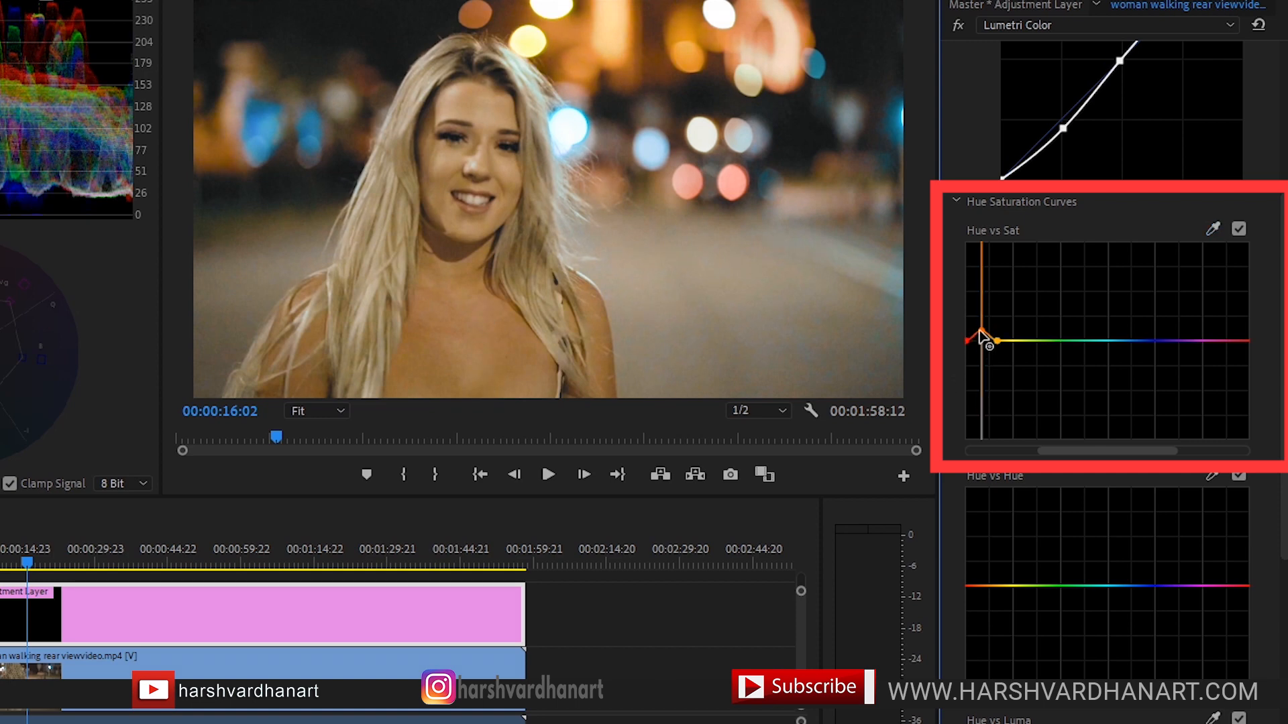
{"action": "mouse_move", "coordinate": [981, 324]}
{"action": "left_mouse_down"}
{"action": "mouse_move", "coordinate": [983, 311]}
{"action": "mouse_move", "coordinate": [983, 327]}
{"action": "left_mouse_up"}
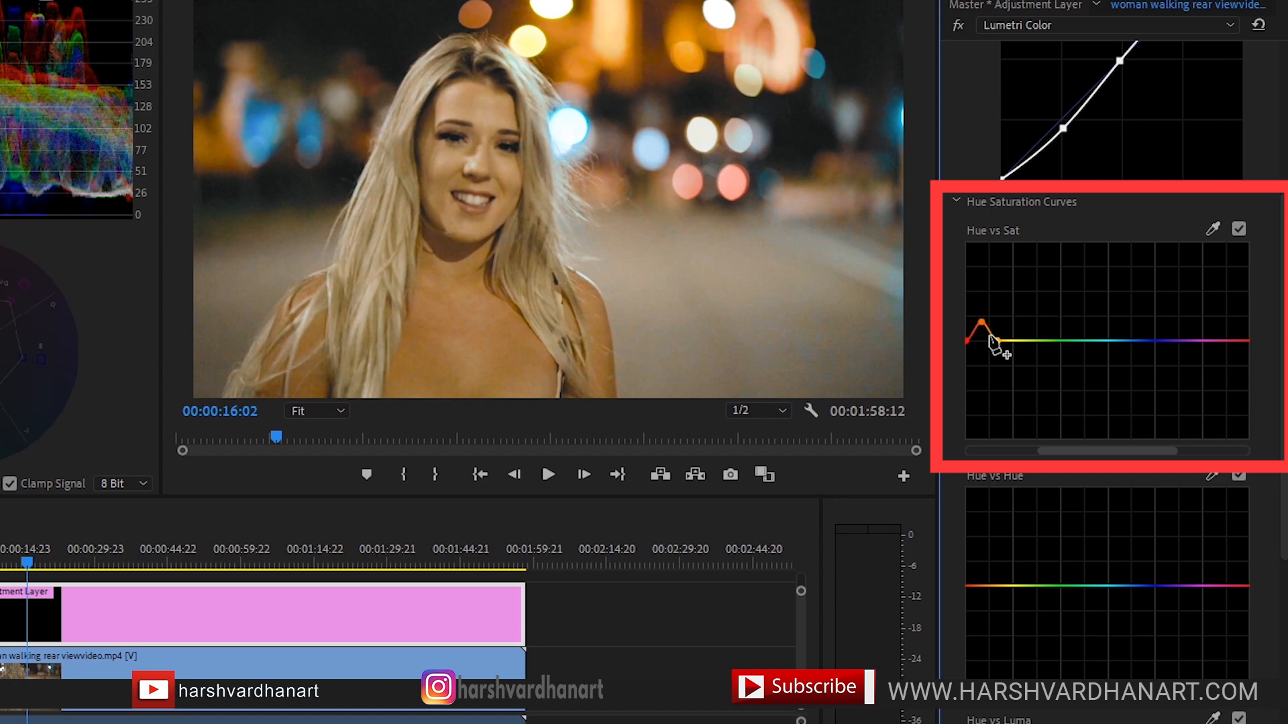
{"action": "mouse_move", "coordinate": [995, 341]}
{"action": "left_mouse_down"}
{"action": "mouse_move", "coordinate": [1016, 342]}
{"action": "mouse_move", "coordinate": [1005, 344]}
{"action": "left_mouse_up"}
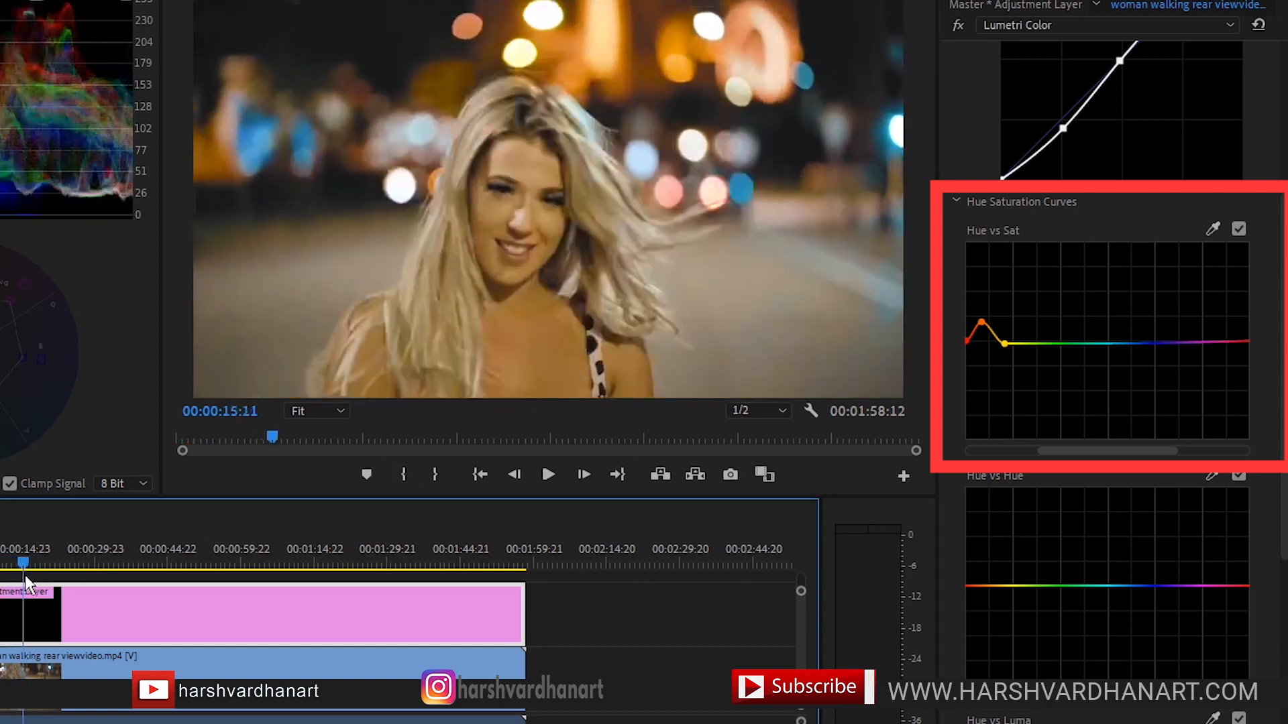
{"action": "mouse_move", "coordinate": [25, 582]}
{"action": "left_mouse_down"}
{"action": "mouse_move", "coordinate": [115, 575]}
{"action": "mouse_move", "coordinate": [19, 564]}
{"action": "mouse_move", "coordinate": [31, 567]}
{"action": "left_mouse_up"}
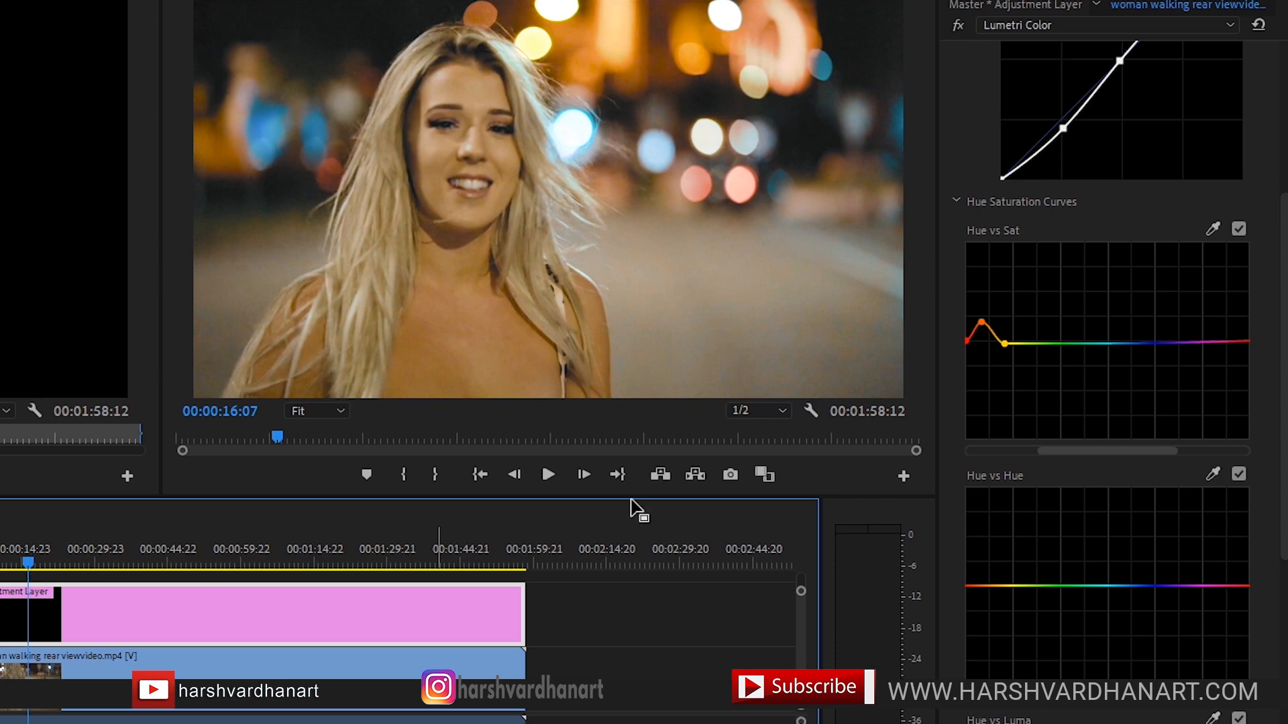
{"action": "mouse_move", "coordinate": [981, 323]}
{"action": "left_mouse_down"}
{"action": "mouse_move", "coordinate": [984, 334]}
{"action": "mouse_move", "coordinate": [980, 310]}
{"action": "mouse_move", "coordinate": [973, 329]}
{"action": "left_mouse_up"}
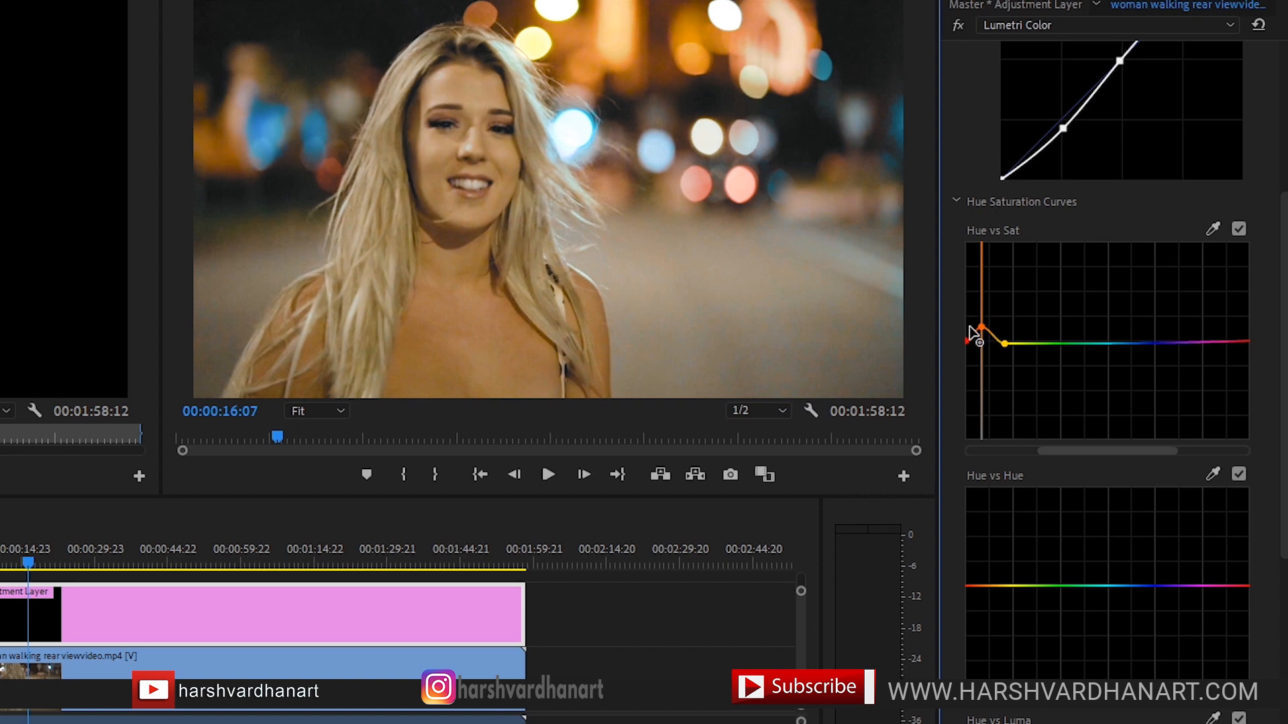
- Play from the start to preview the clip with the adjustment layer's Lumetri Color off, and reselect the adjustment layer at 00:00:10:15
{"action": "key", "text": "Home"}
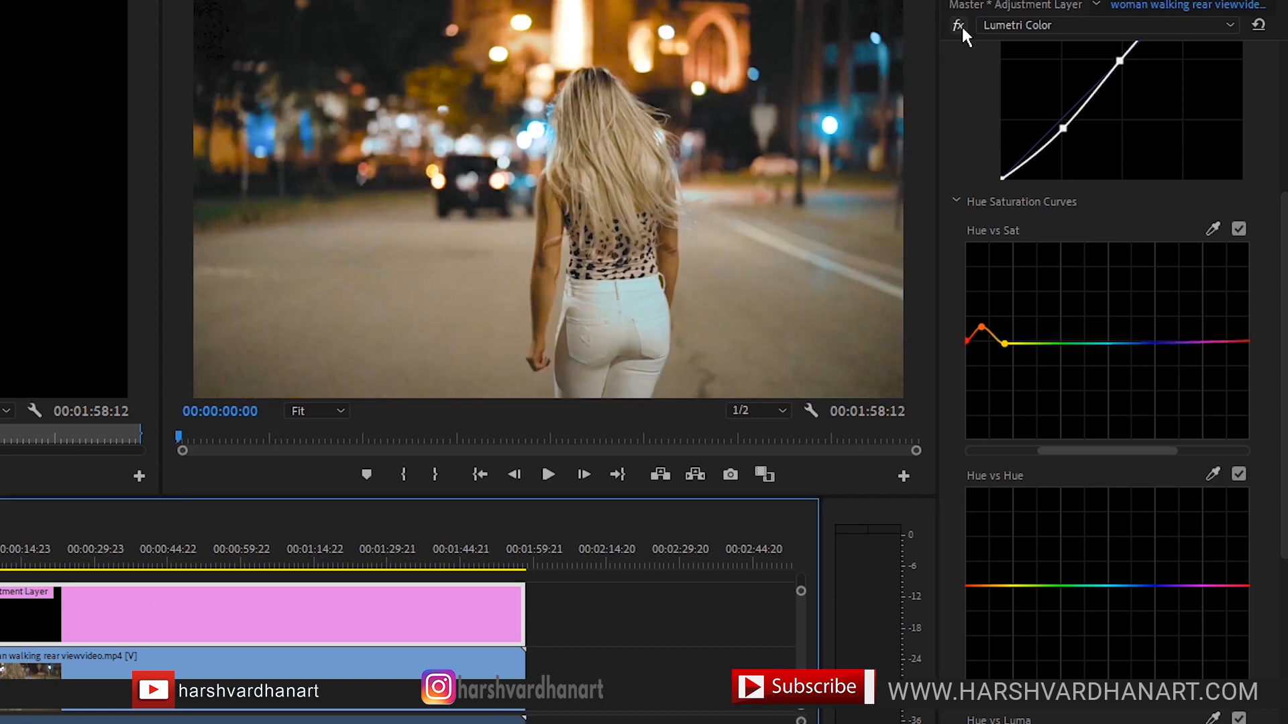
{"action": "left_click", "coordinate": [958, 25]}
{"action": "key", "text": "space"}
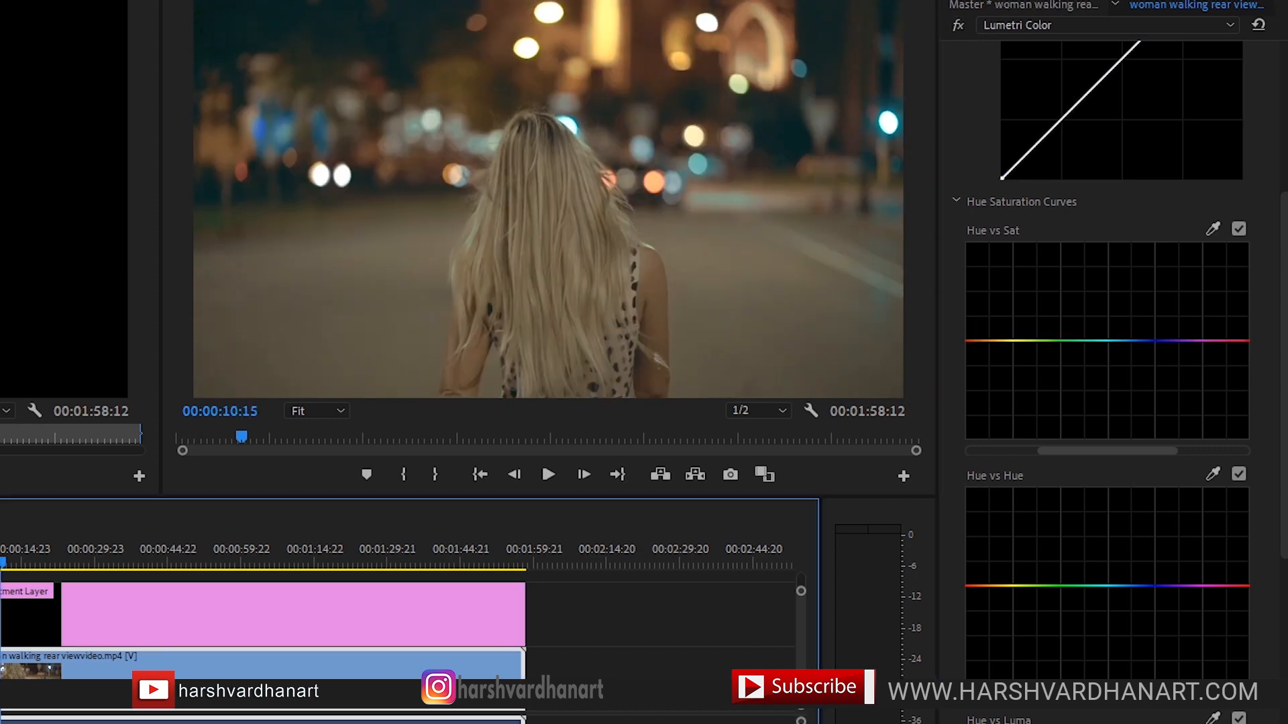
{"action": "key", "text": "shift+5"}
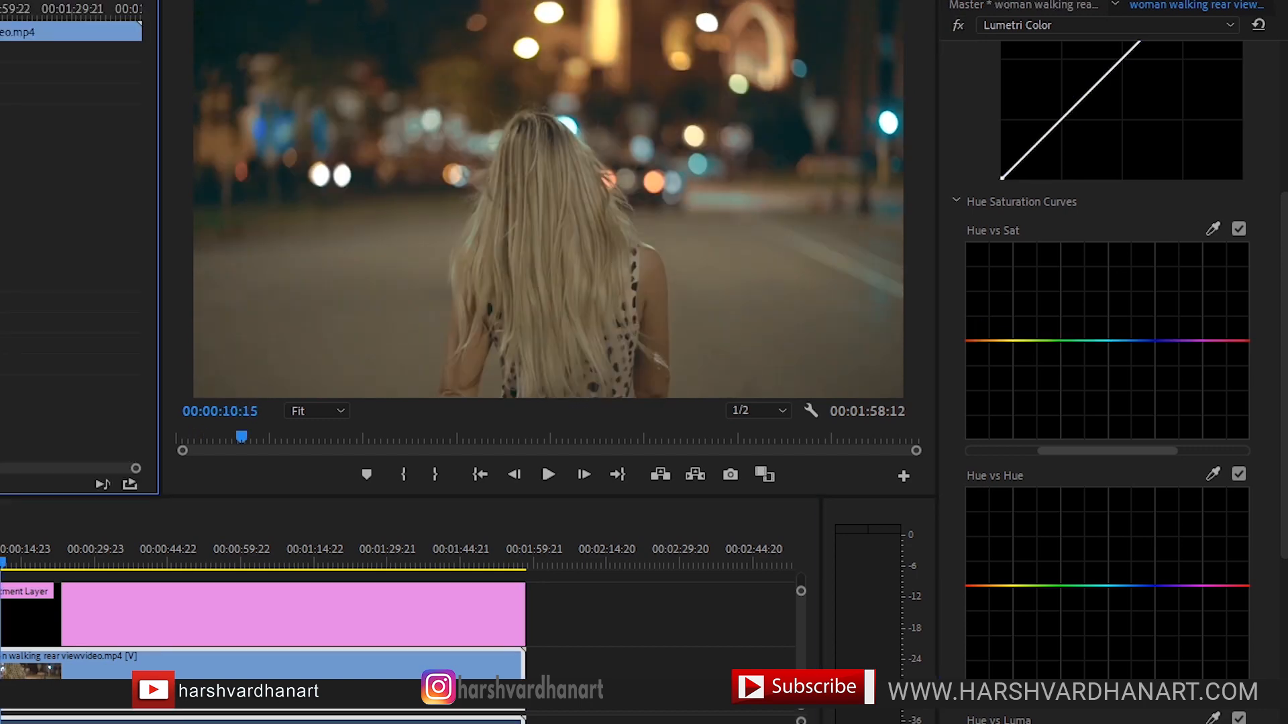
{"action": "left_click", "coordinate": [469, 603]}
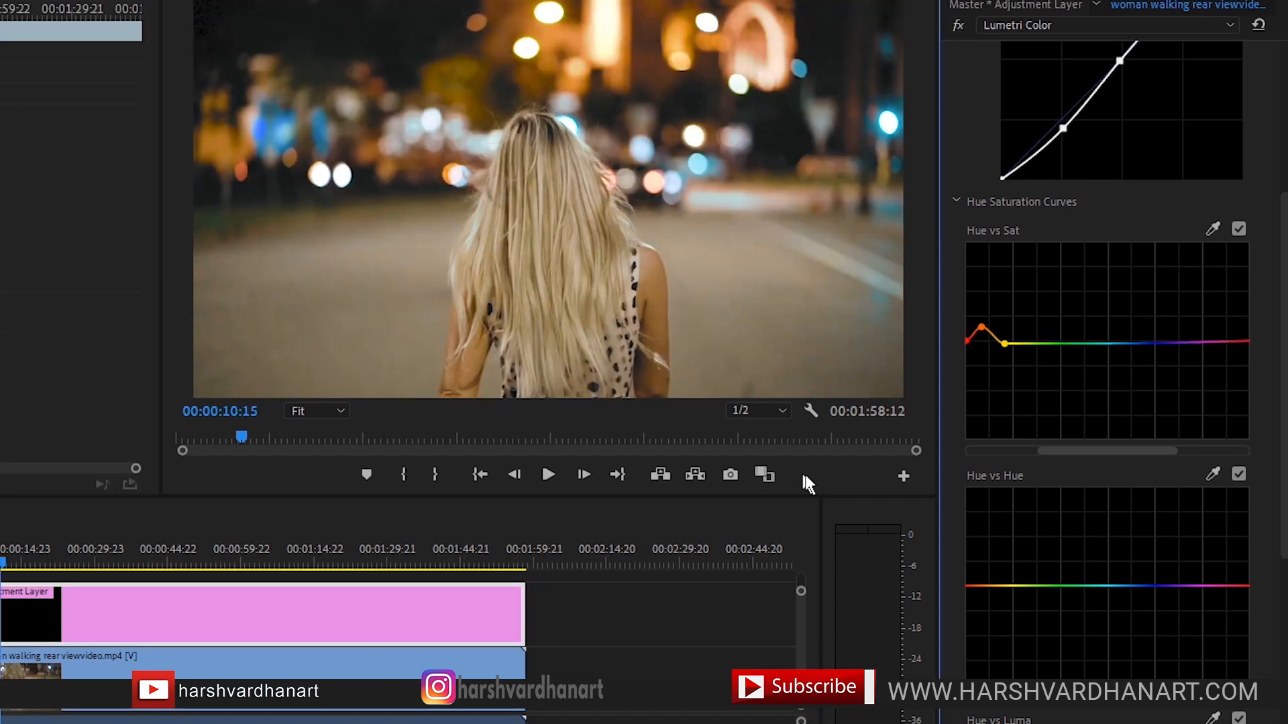
- Add the Global FX Mute control to the Program Monitor's transport controls
{"action": "left_click", "coordinate": [904, 476]}
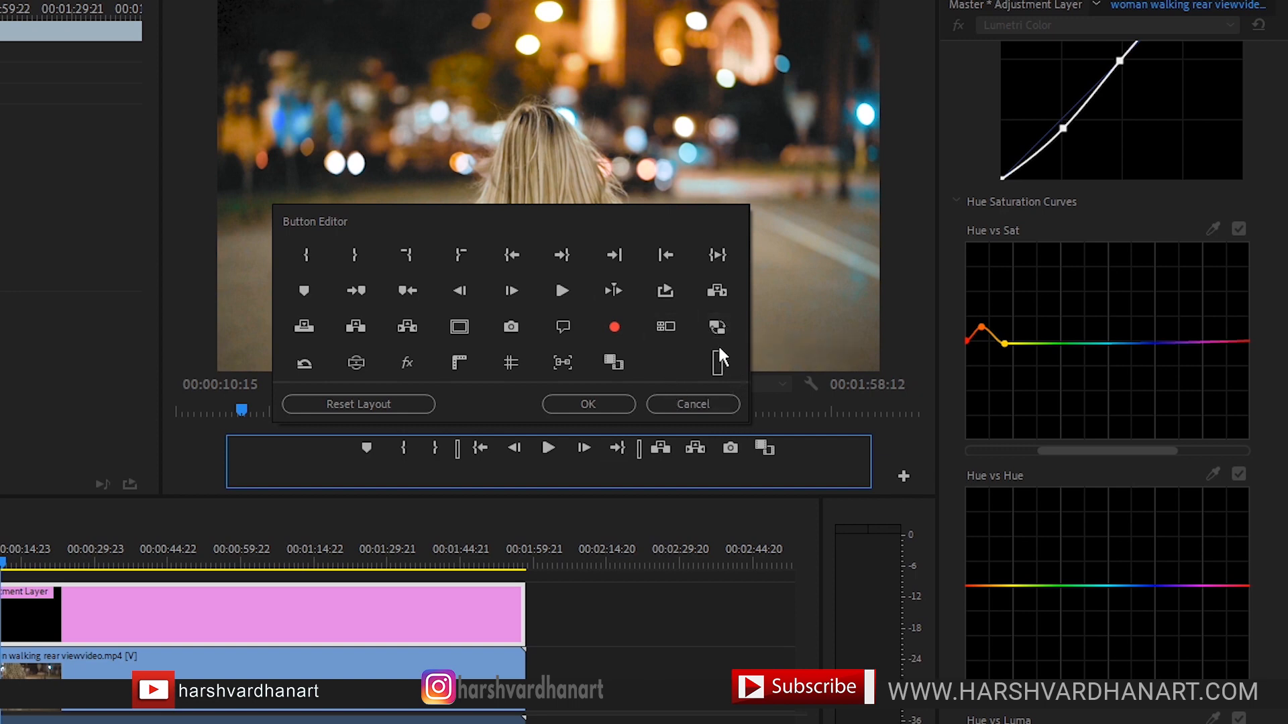
{"action": "mouse_move", "coordinate": [414, 368]}
{"action": "left_mouse_down"}
{"action": "mouse_move", "coordinate": [645, 379]}
{"action": "mouse_move", "coordinate": [624, 404]}
{"action": "mouse_move", "coordinate": [707, 455]}
{"action": "mouse_move", "coordinate": [782, 458]}
{"action": "left_mouse_up"}
{"action": "left_click", "coordinate": [627, 406]}
- Compare playback with all effects globally muted against playback from the start with effects restored, and return to 00:00:00:00
{"action": "left_click", "coordinate": [766, 475]}
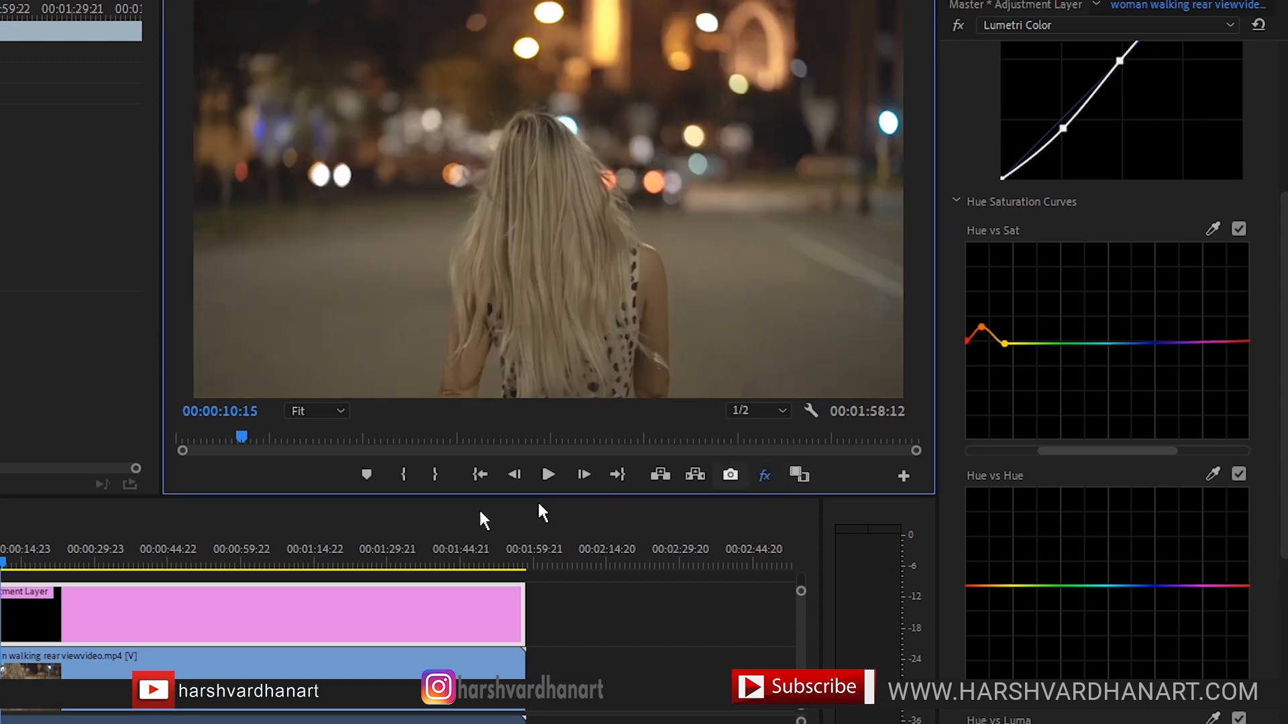
{"action": "left_click", "coordinate": [9, 571]}
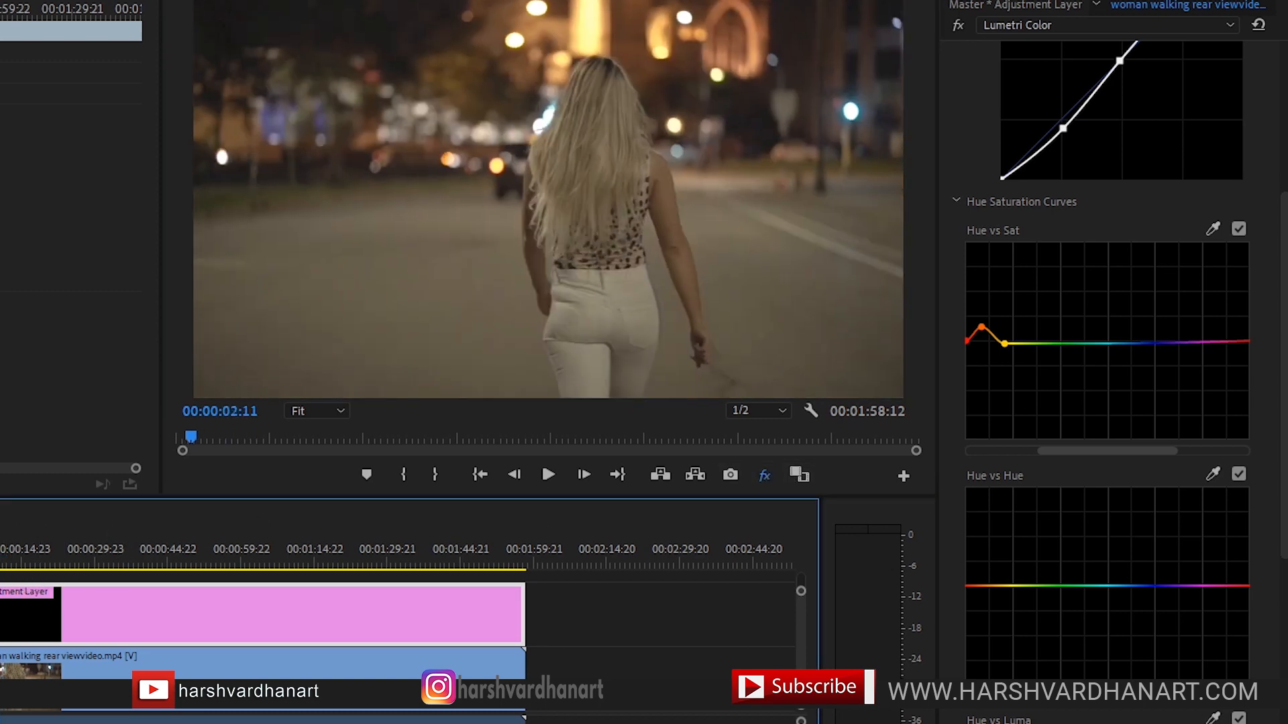
{"action": "key", "text": "space"}
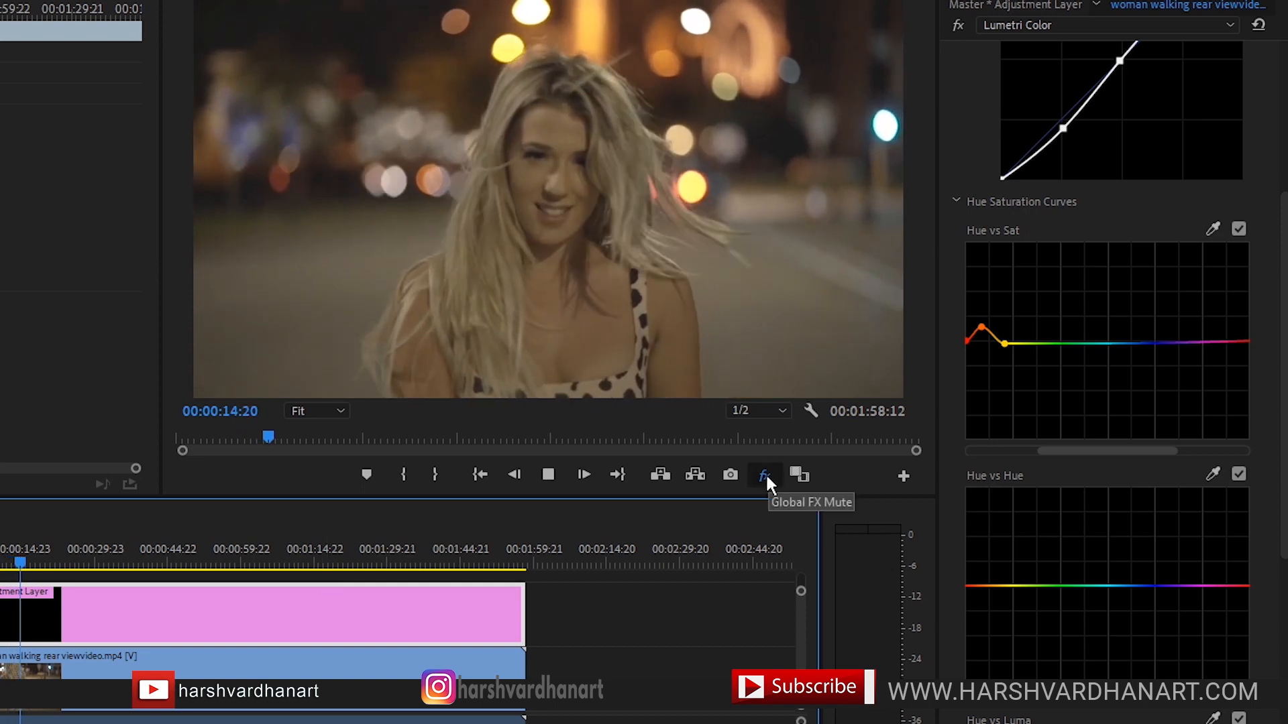
{"action": "key", "text": "space"}
{"action": "left_click", "coordinate": [765, 475]}
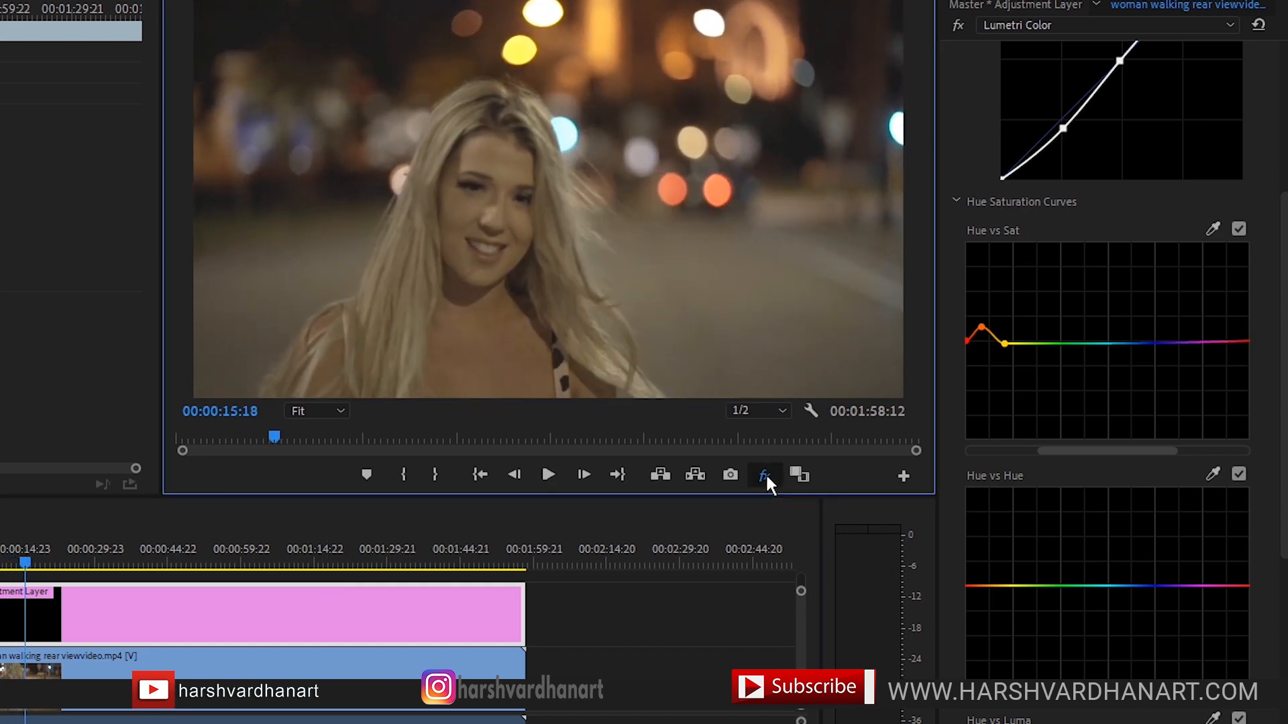
{"action": "left_click_drag", "start_coordinate": [25, 562], "coordinate": [0, 562]}
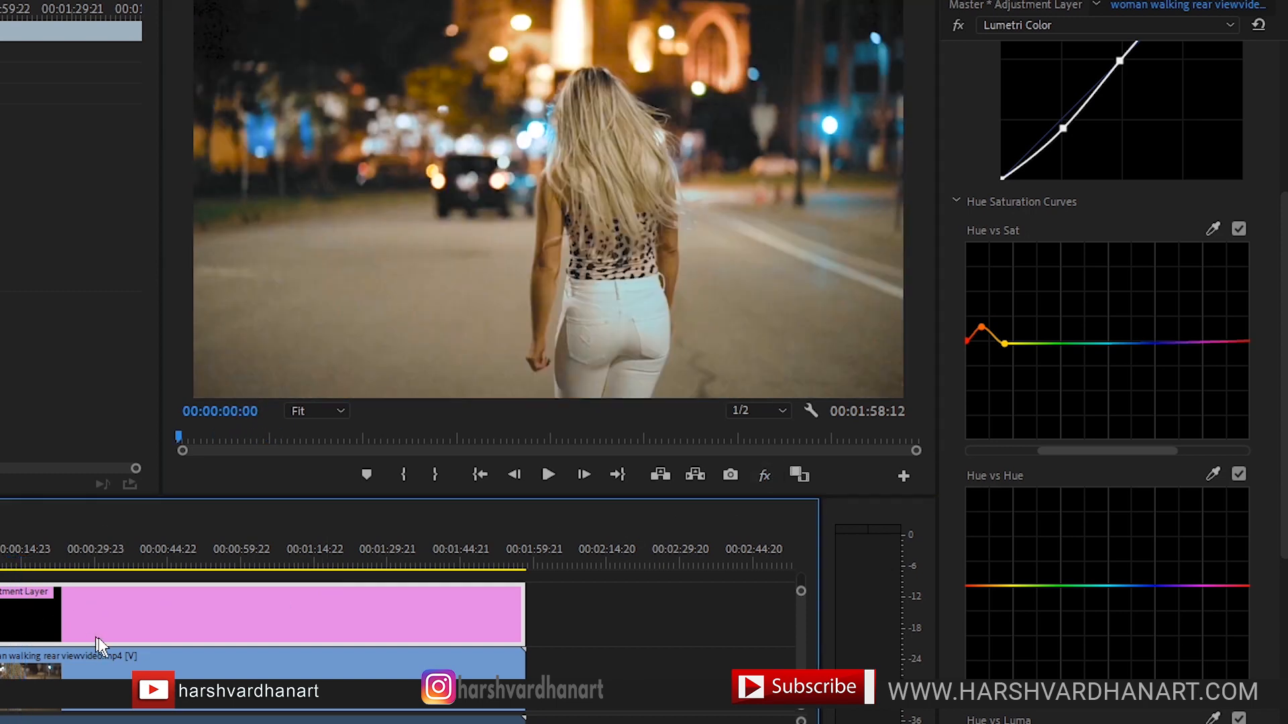
{"action": "key", "text": "space"}
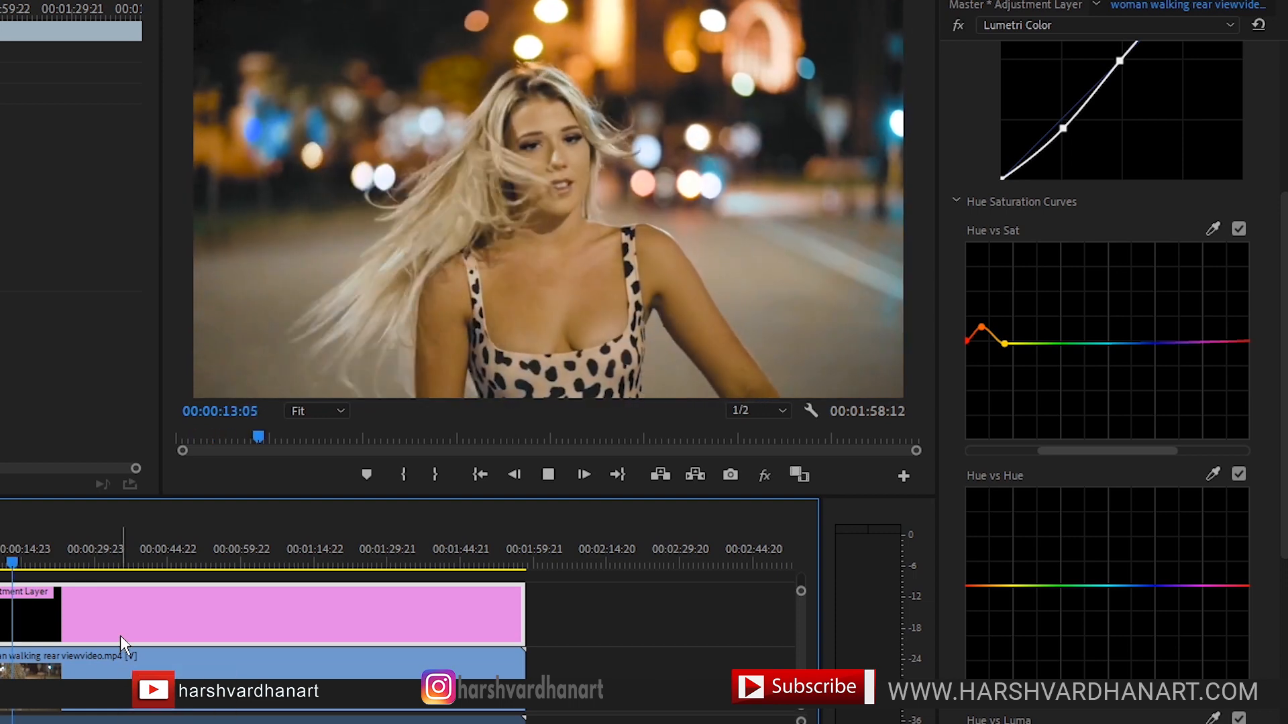
{"action": "key", "text": "space"}
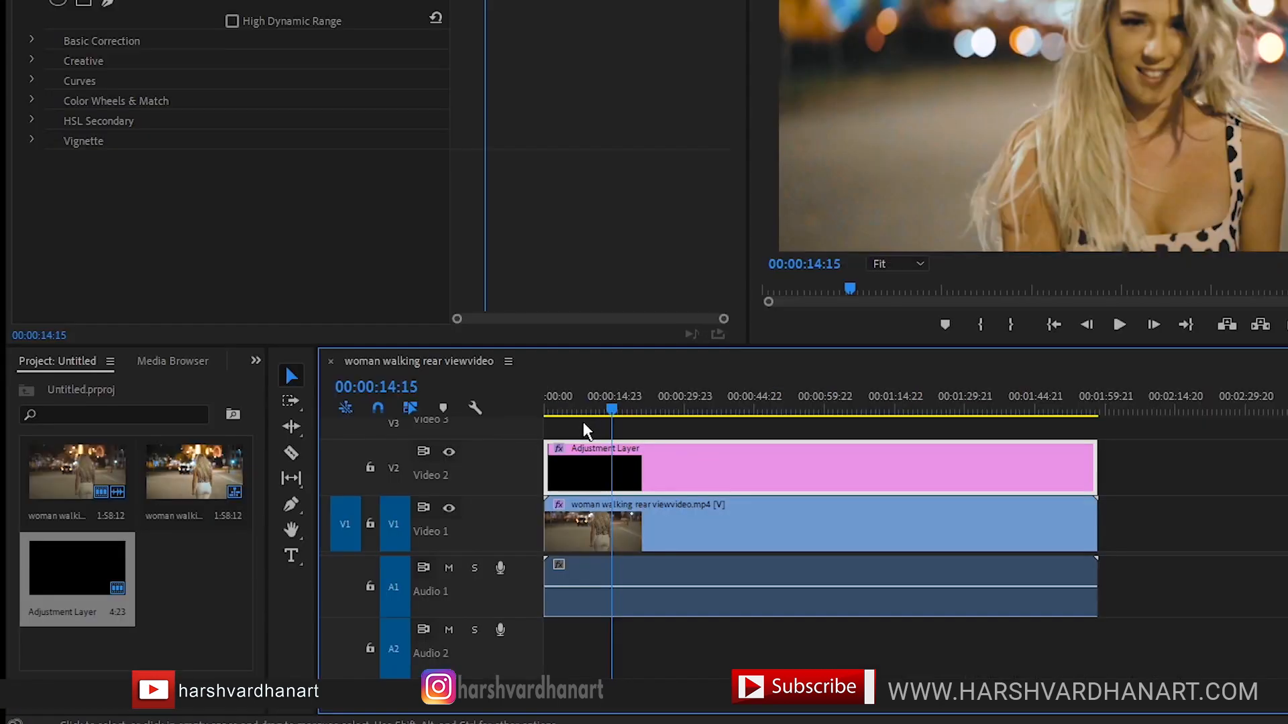
{"action": "left_click_drag", "start_coordinate": [586, 399], "coordinate": [542, 400]}
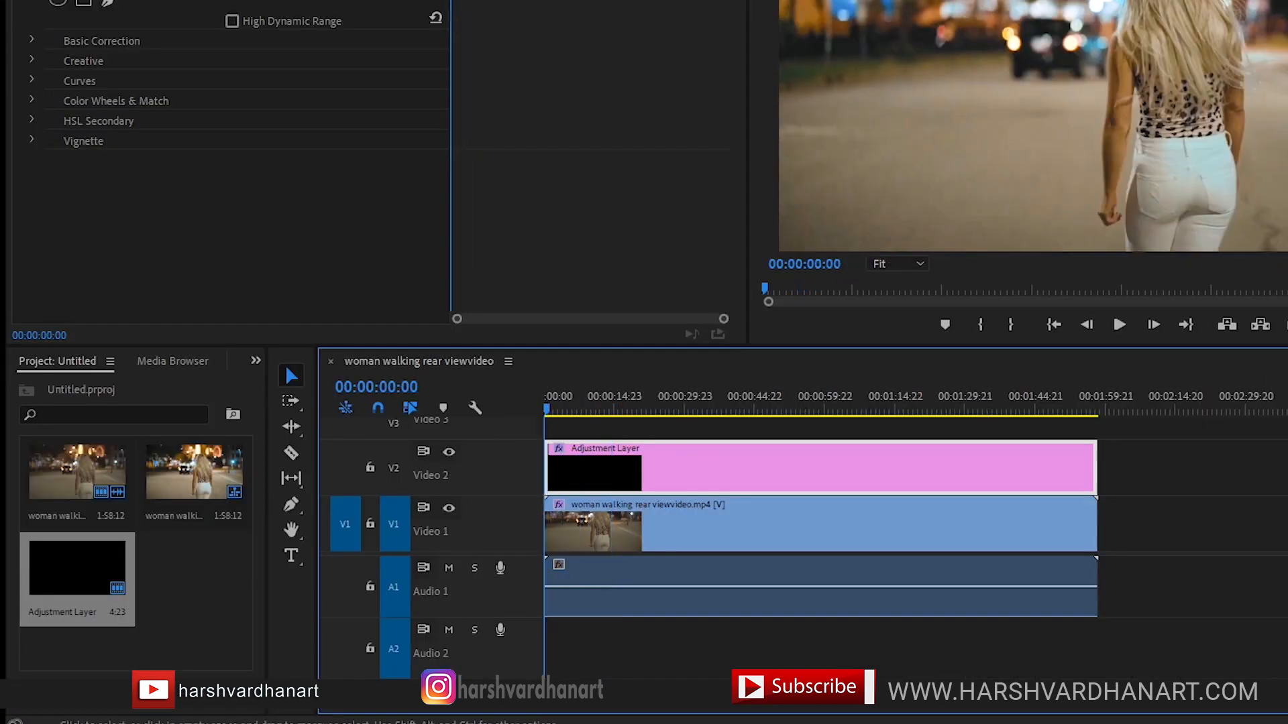
- Place another adjustment layer on track V3 above the first one, spanning the full length of the clip
{"action": "mouse_move", "coordinate": [1287, 449]}
{"action": "left_mouse_down"}
{"action": "mouse_move", "coordinate": [1287, 429]}
{"action": "mouse_move", "coordinate": [1287, 460]}
{"action": "mouse_move", "coordinate": [1287, 443]}
{"action": "left_mouse_up"}
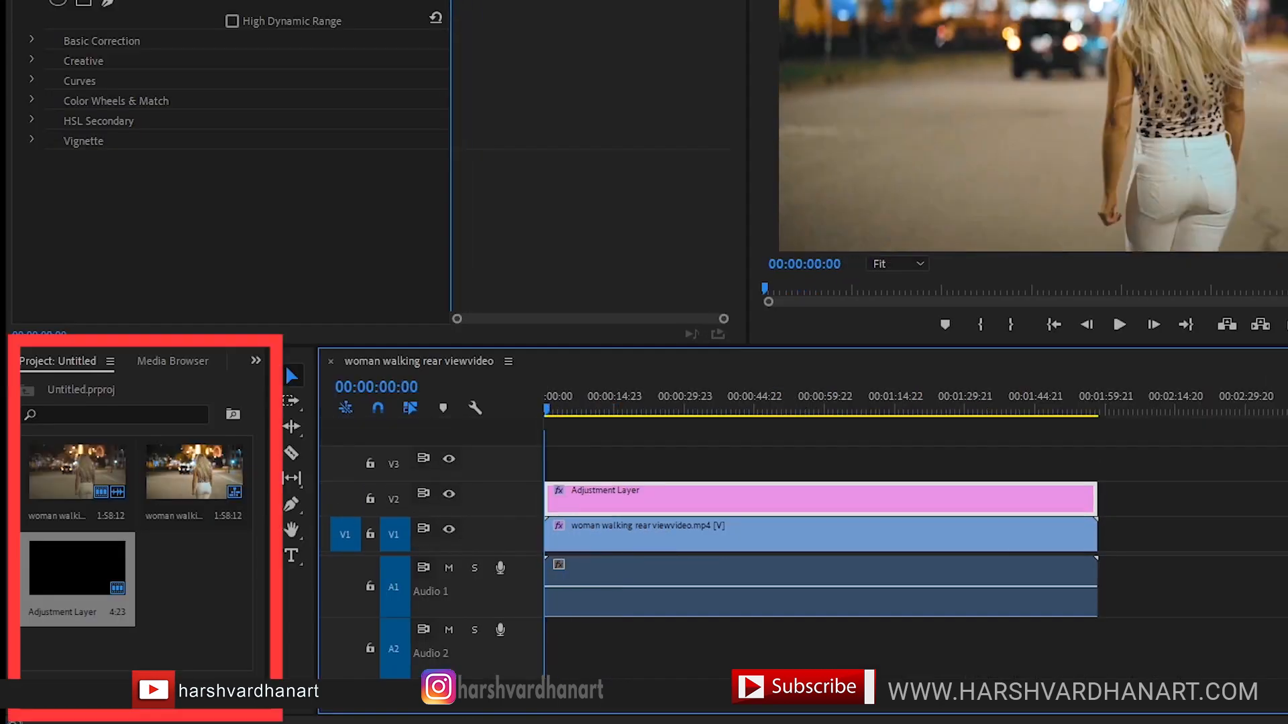
{"action": "left_click_drag", "start_coordinate": [84, 587], "coordinate": [1093, 439]}
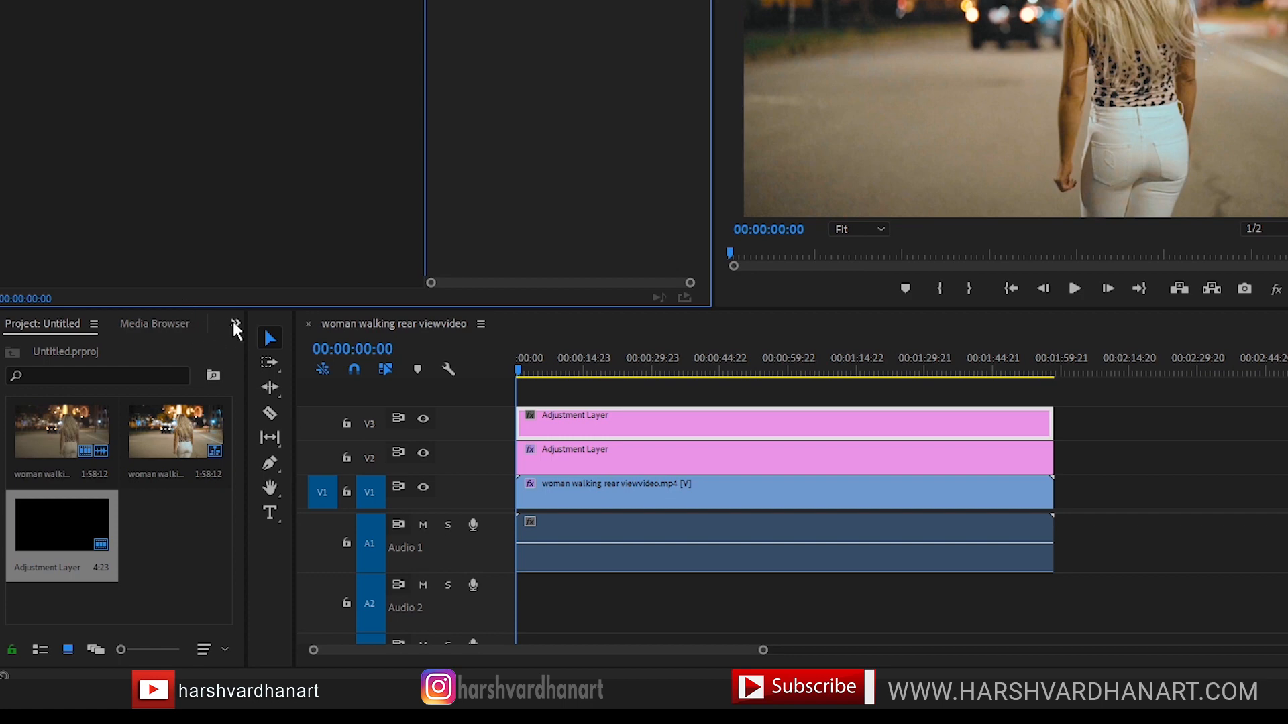
- Import the Cinematic Bar .prfpset file into the effect presets
{"action": "left_click", "coordinate": [235, 324]}
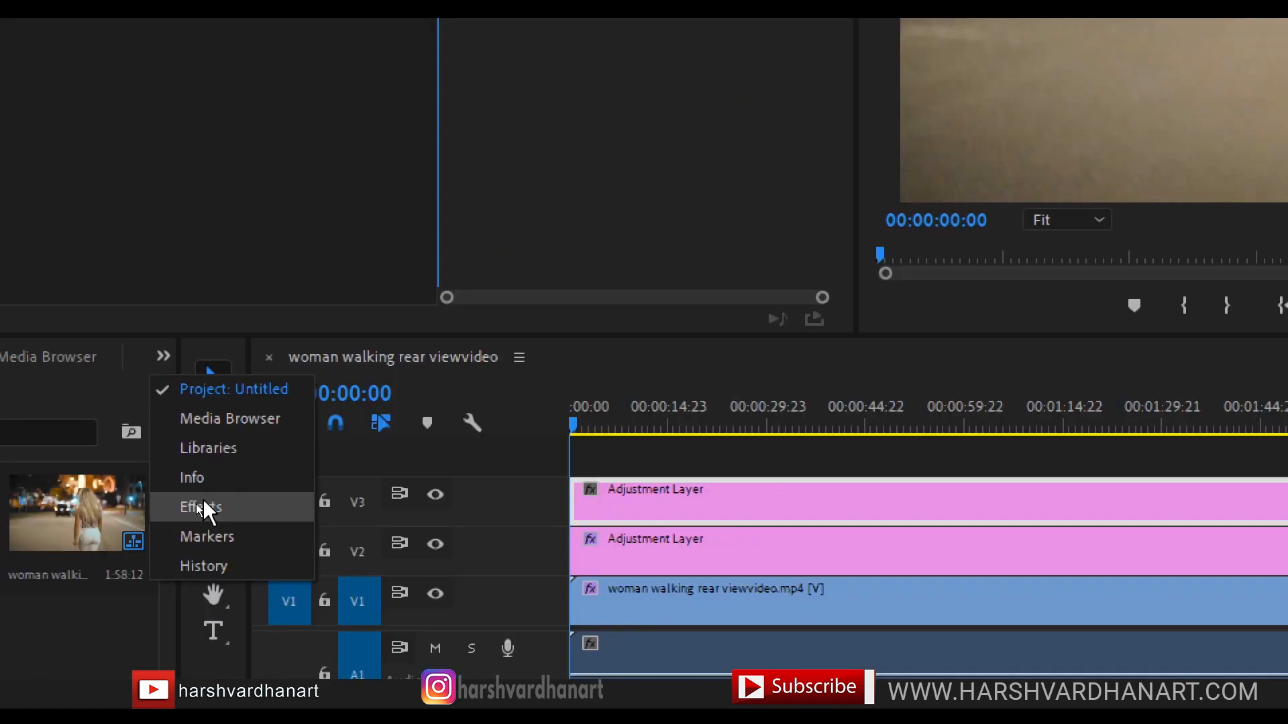
{"action": "left_click", "coordinate": [204, 509]}
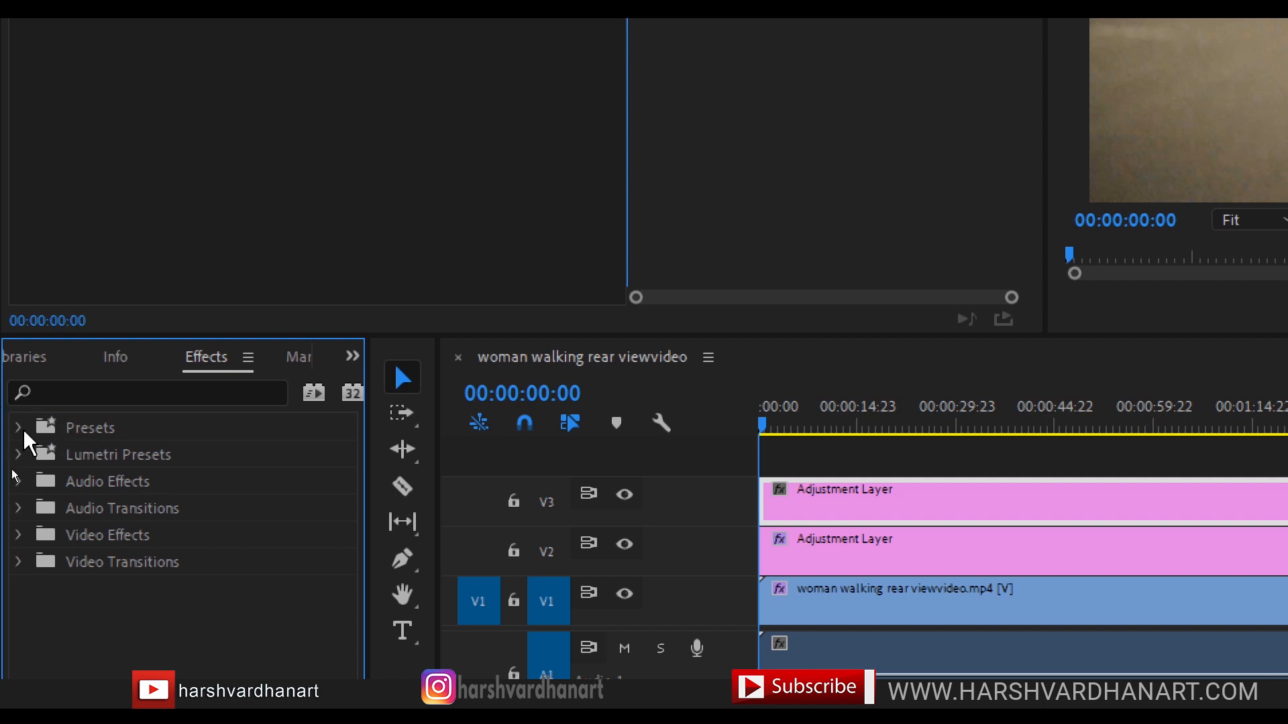
{"action": "left_click", "coordinate": [20, 428]}
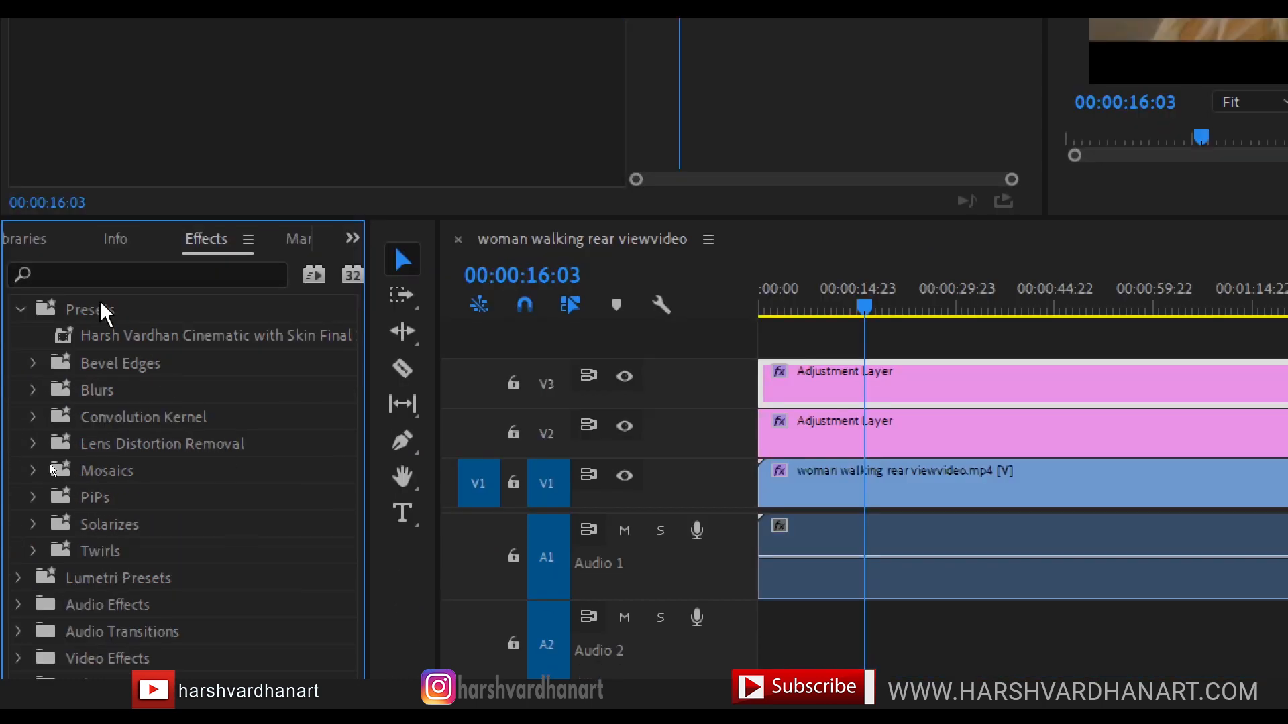
{"action": "right_click", "coordinate": [101, 426]}
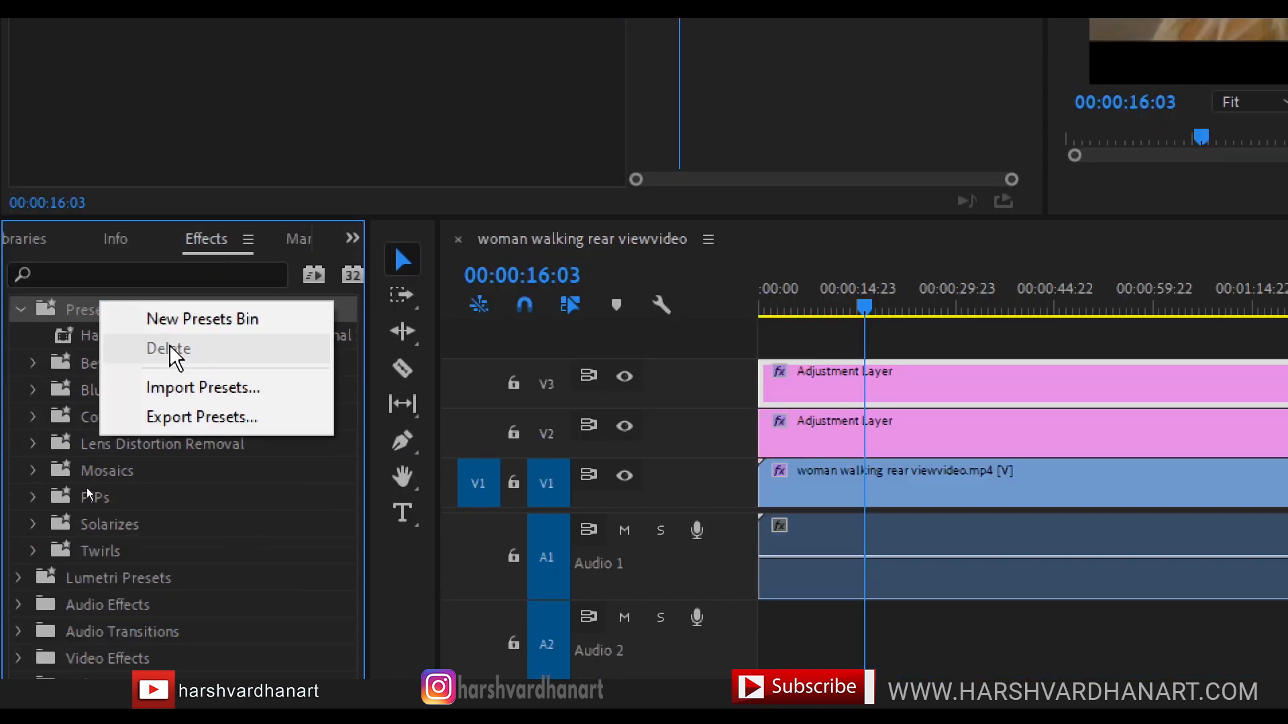
{"action": "left_click", "coordinate": [218, 392]}
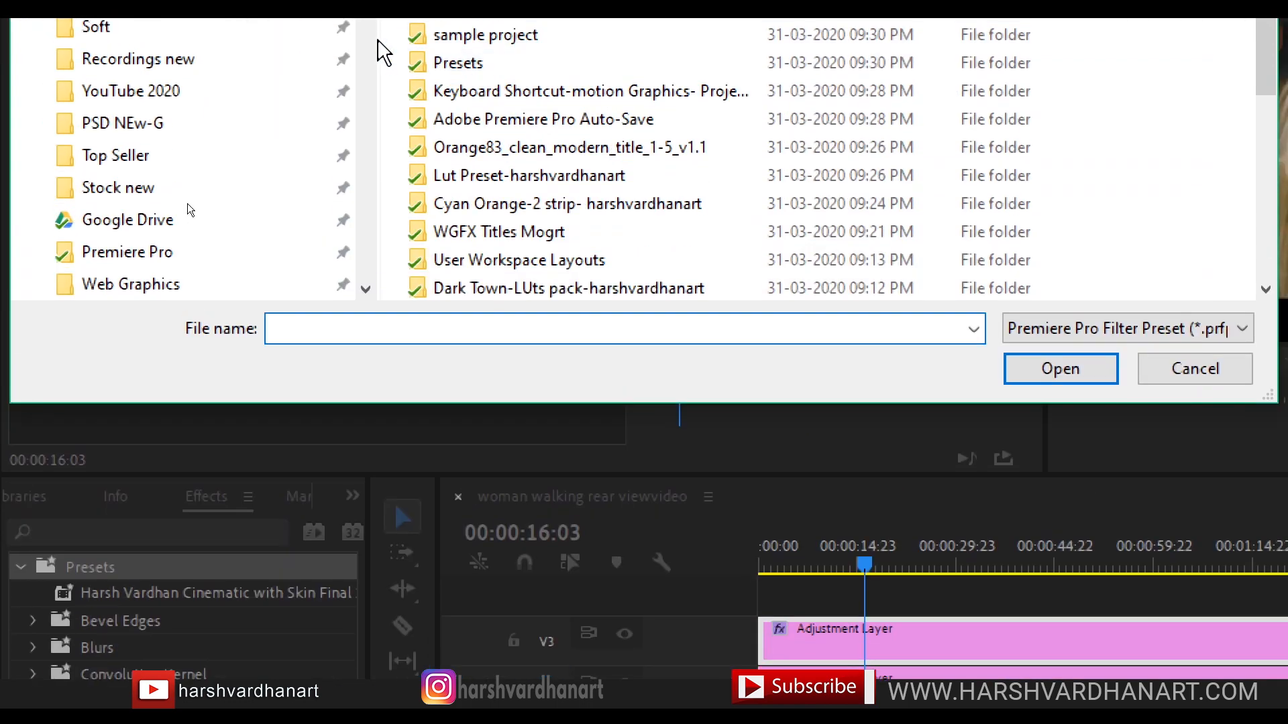
{"action": "scroll", "coordinate": [568, 30], "scroll_direction": "down", "scroll_amount": 4}
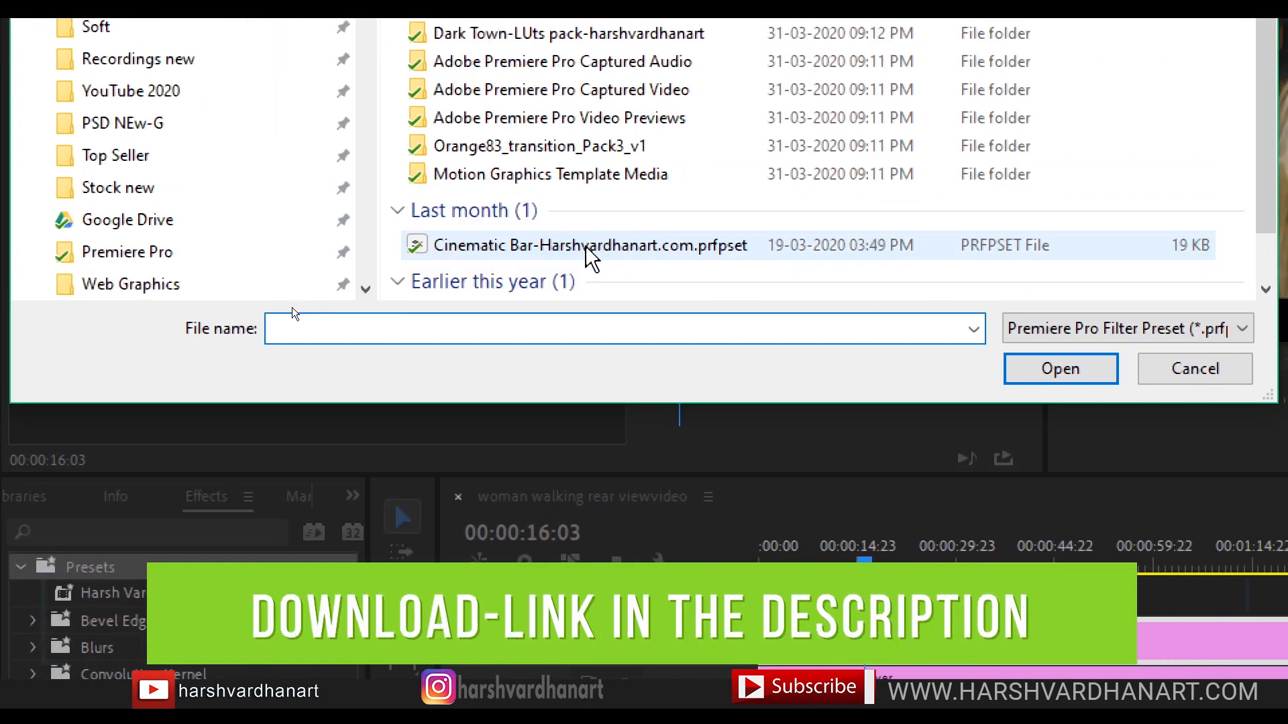